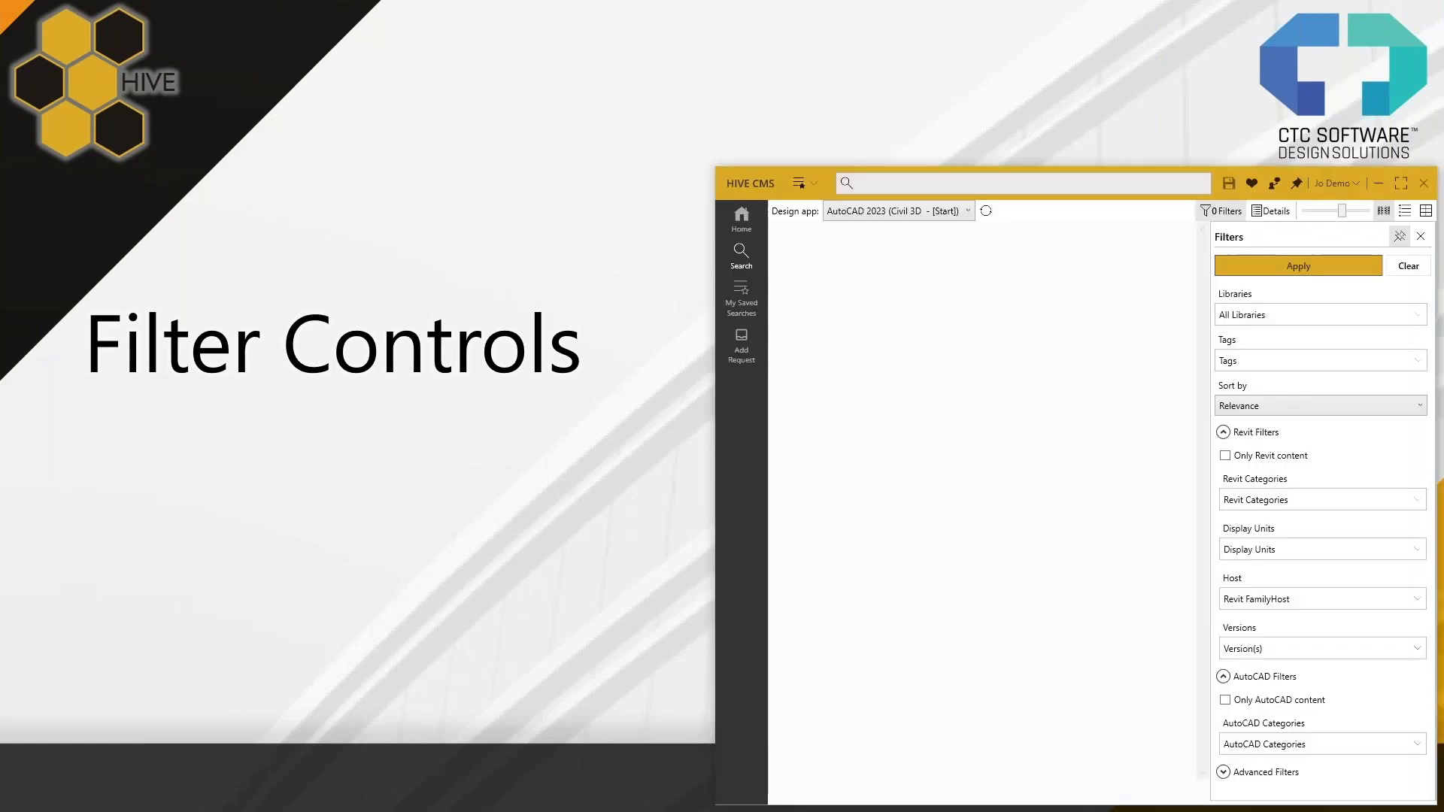
Go from Home to the Search page and close its Filters pane
{"action": "left_click", "coordinate": [741, 219]}
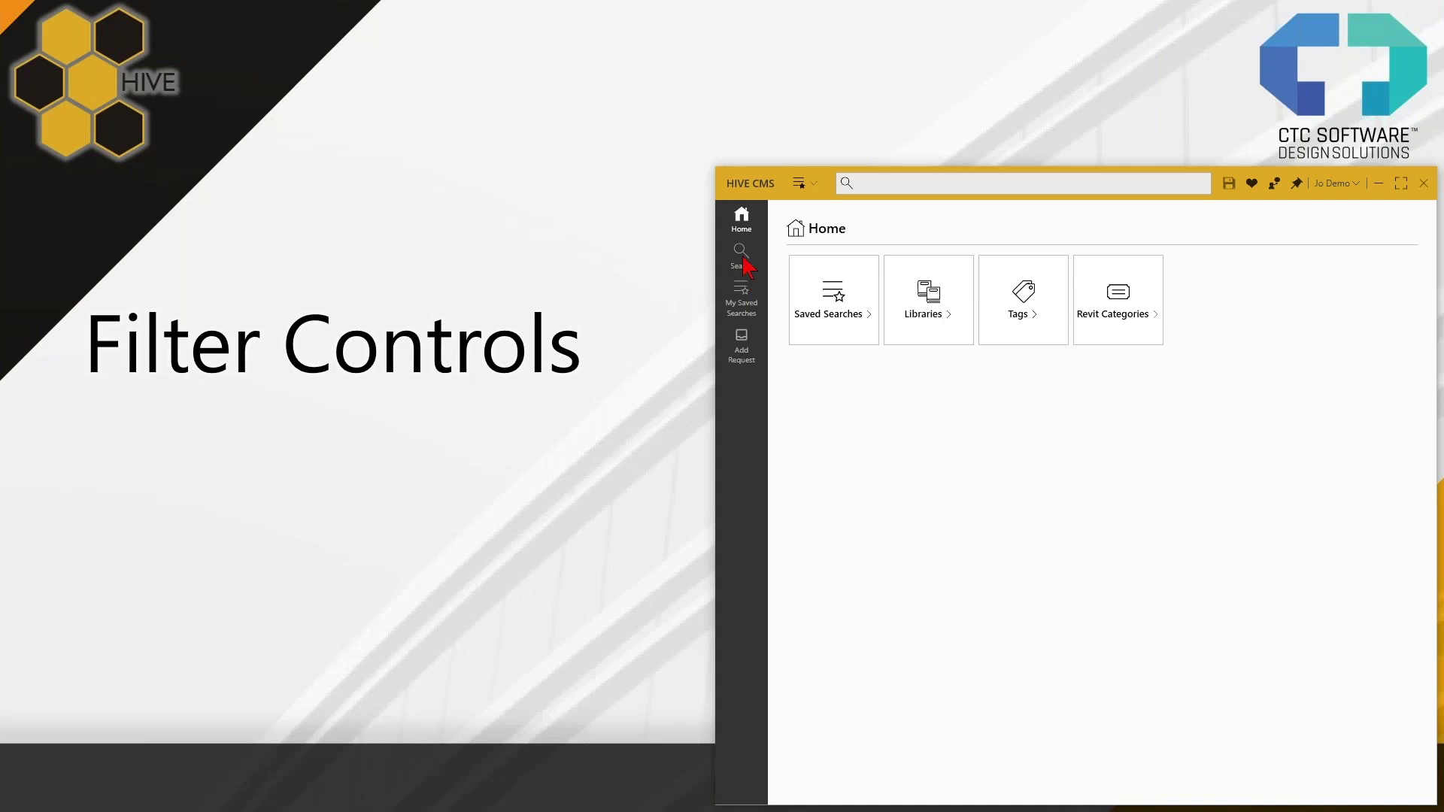
{"action": "left_click", "coordinate": [876, 182]}
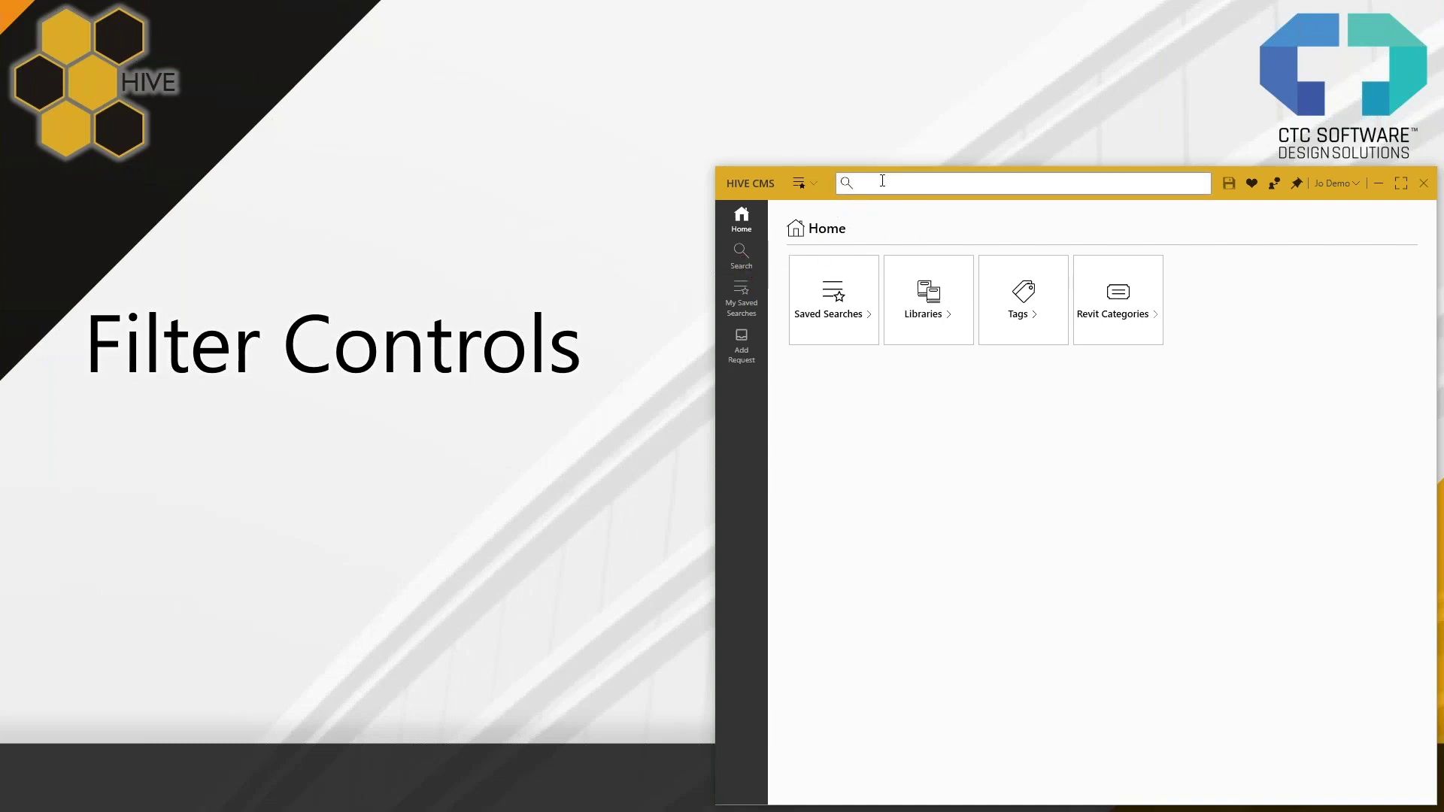
{"action": "left_click", "coordinate": [743, 263]}
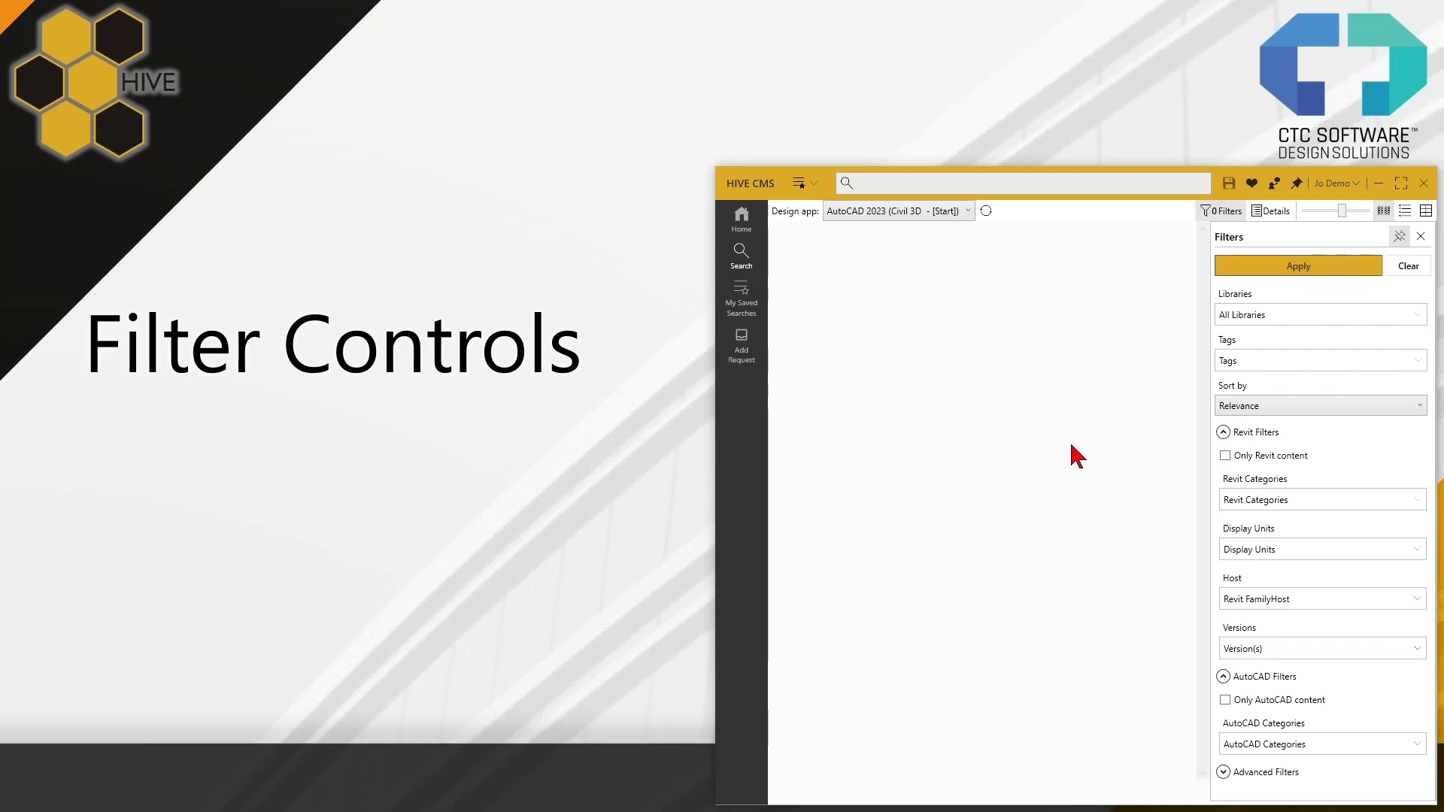
{"action": "left_click", "coordinate": [1400, 237]}
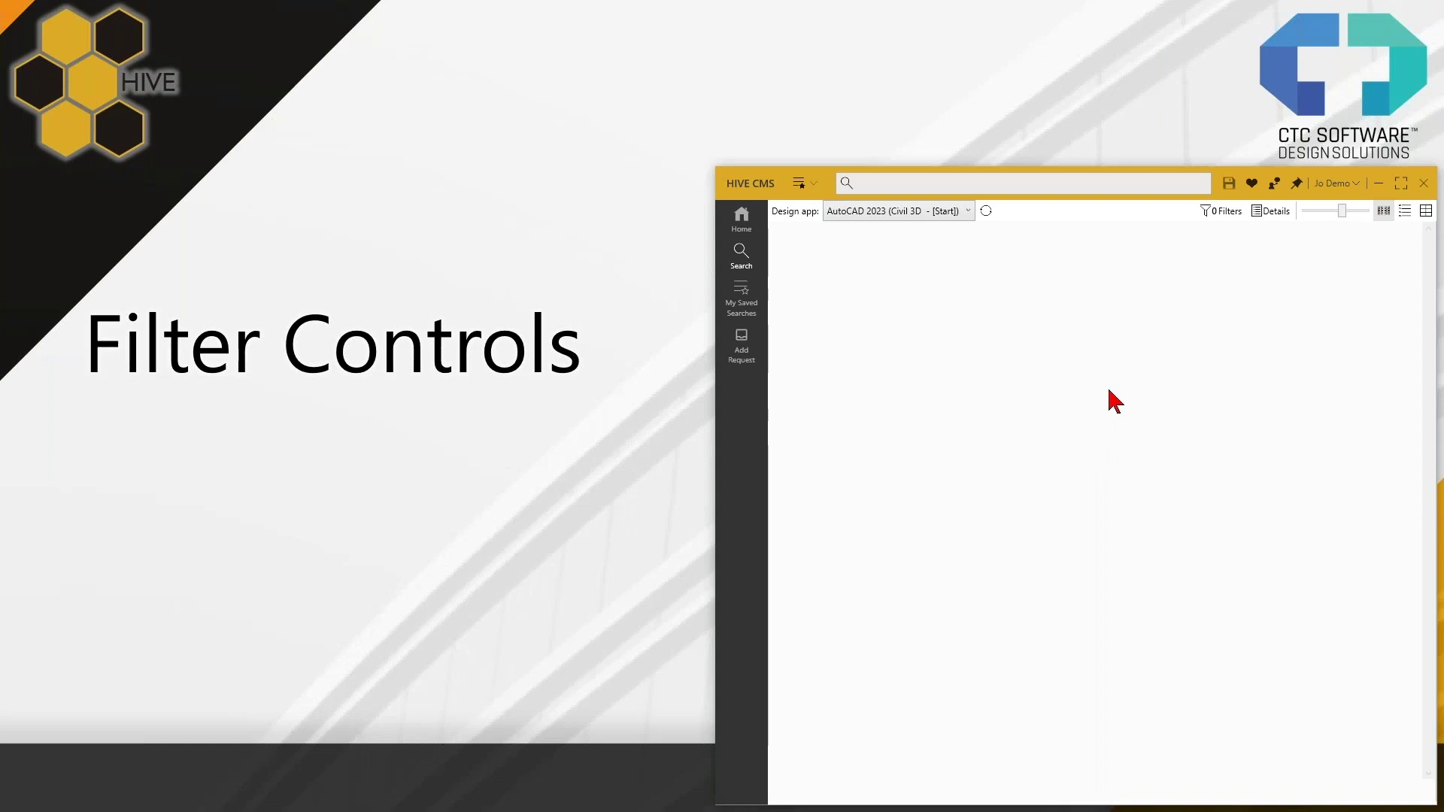
Reopen and pin the Filters pane, collapsing the Revit and AutoCAD filter groups
{"action": "left_click", "coordinate": [1223, 214]}
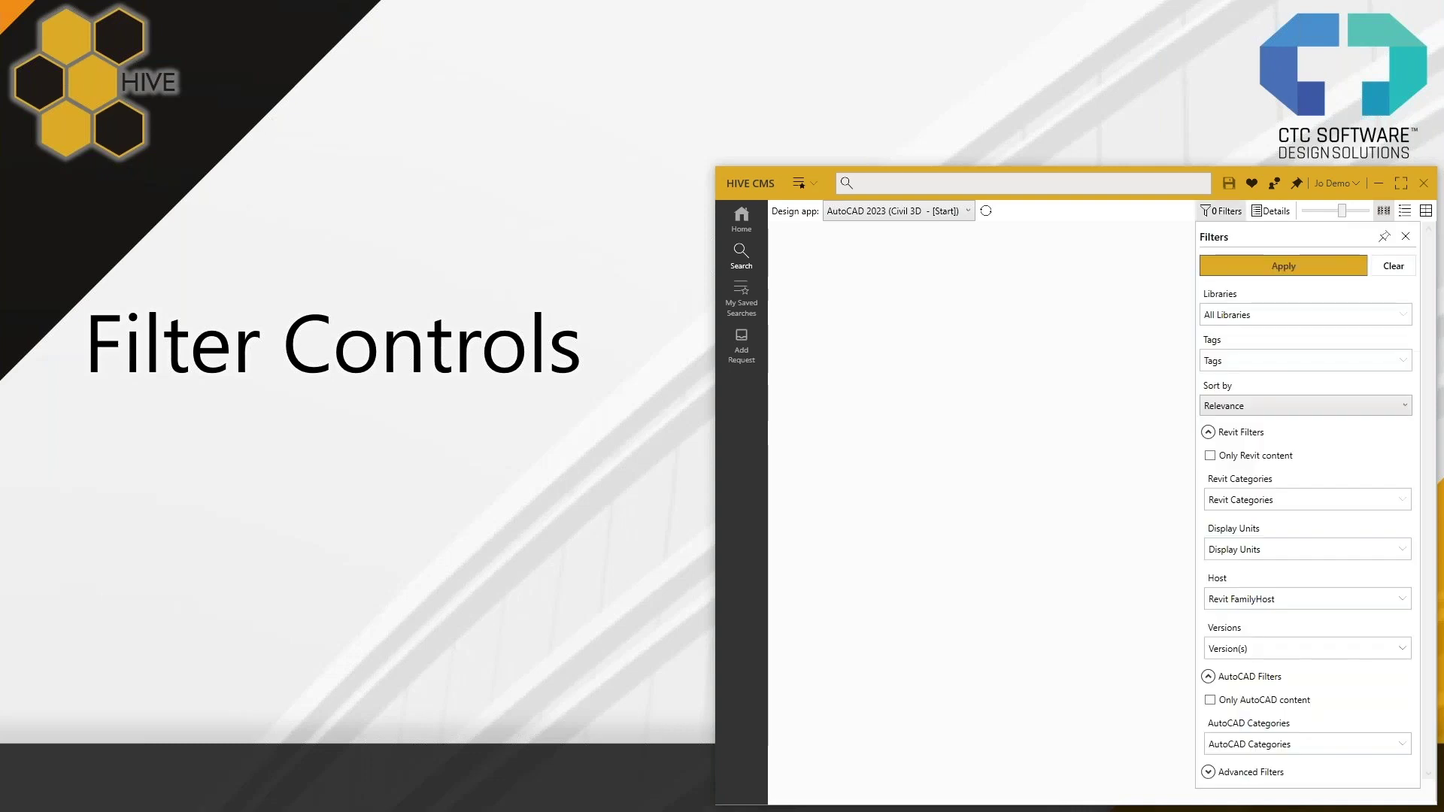
{"action": "left_click", "coordinate": [1384, 239]}
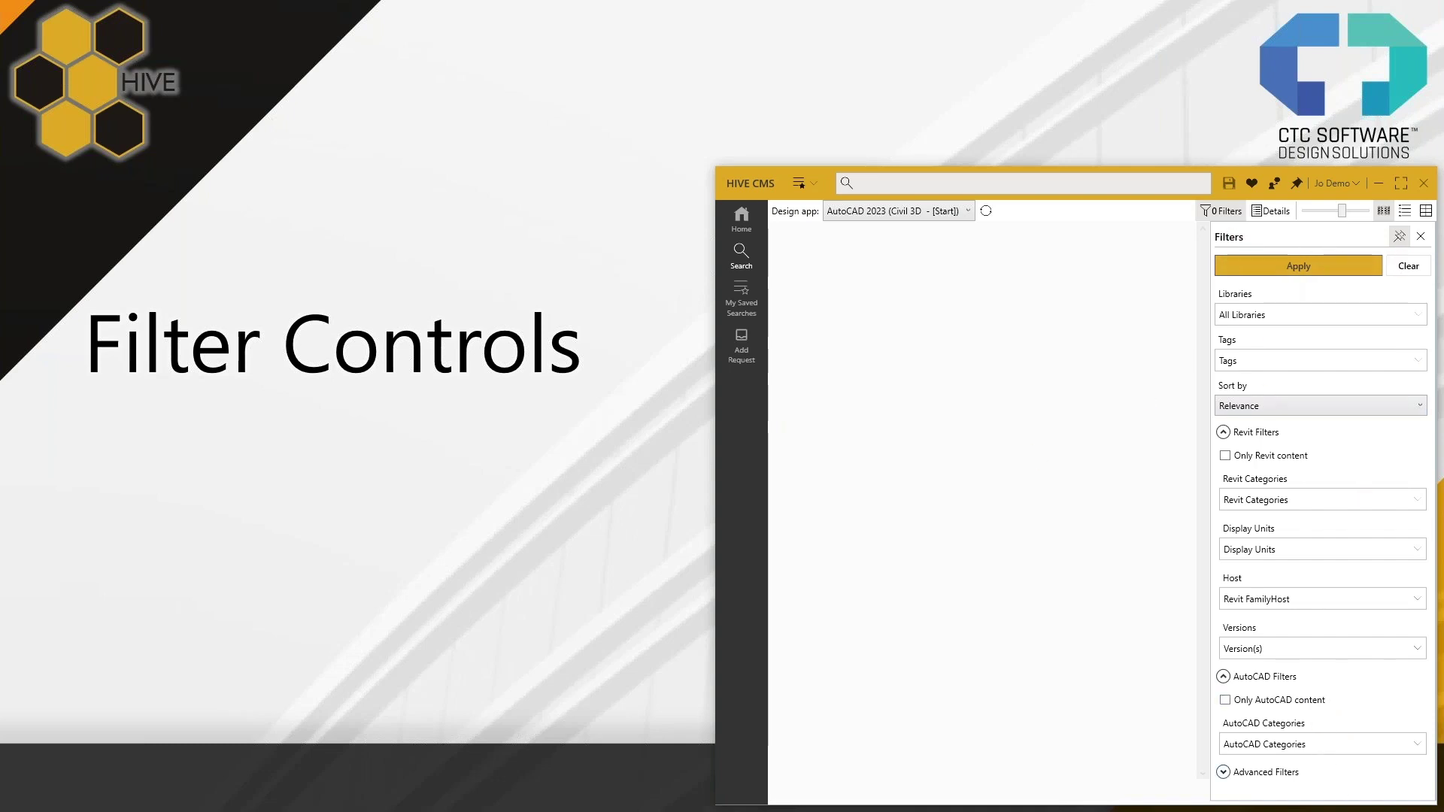
{"action": "left_click", "coordinate": [1223, 433]}
{"action": "left_click", "coordinate": [1223, 457]}
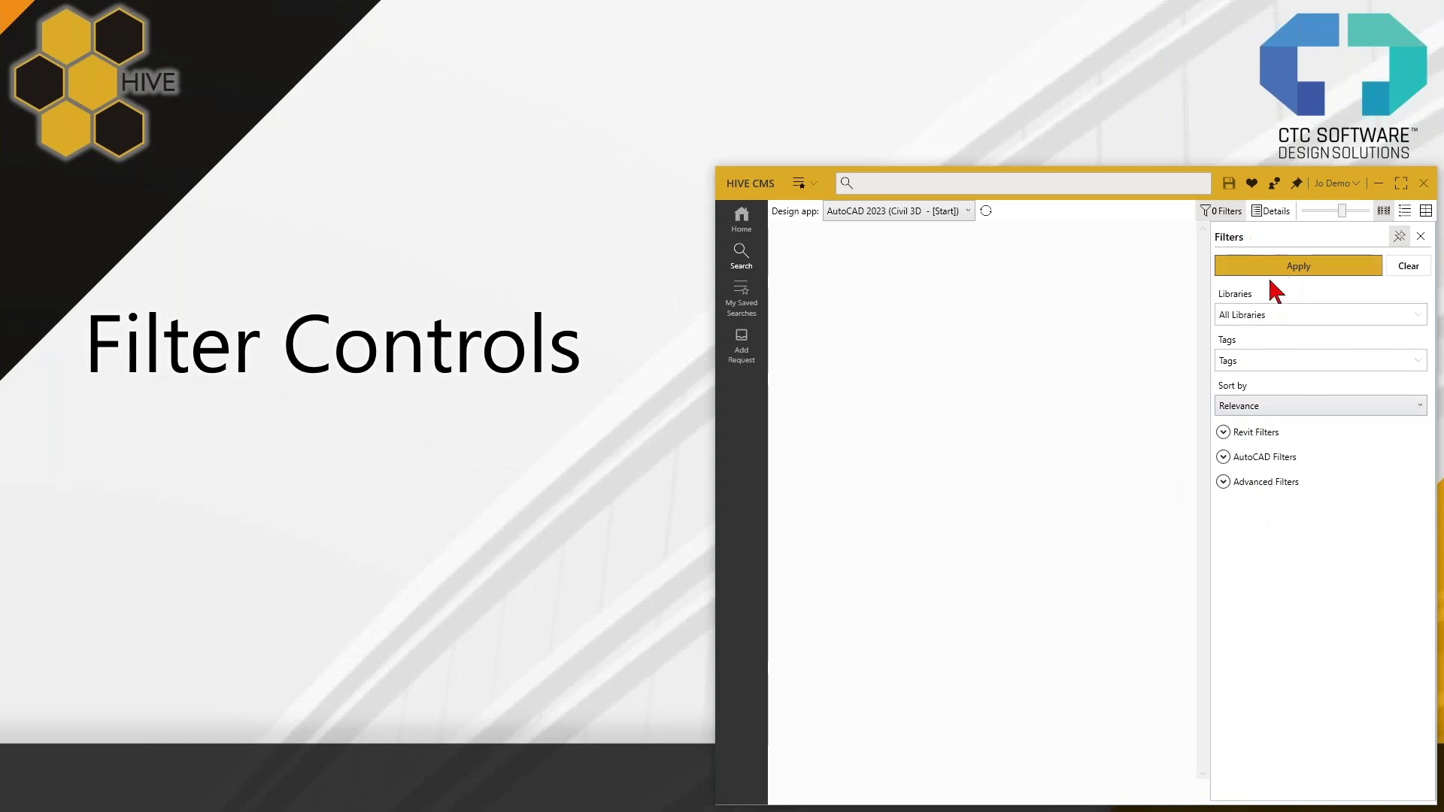
Apply the filters to run the wildcard search (8980 found), then select the search term
{"action": "left_click", "coordinate": [1320, 270]}
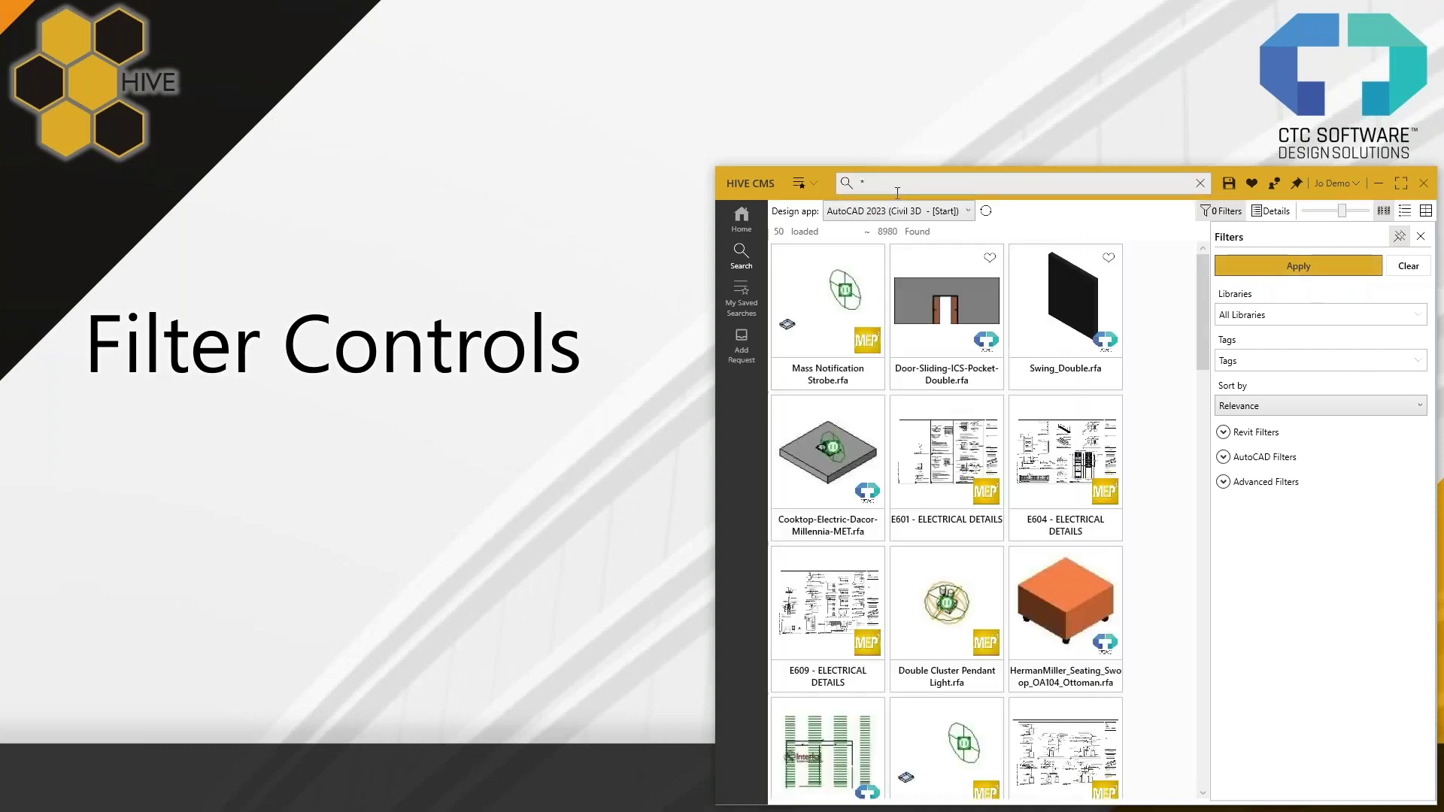
{"action": "left_click", "coordinate": [863, 184]}
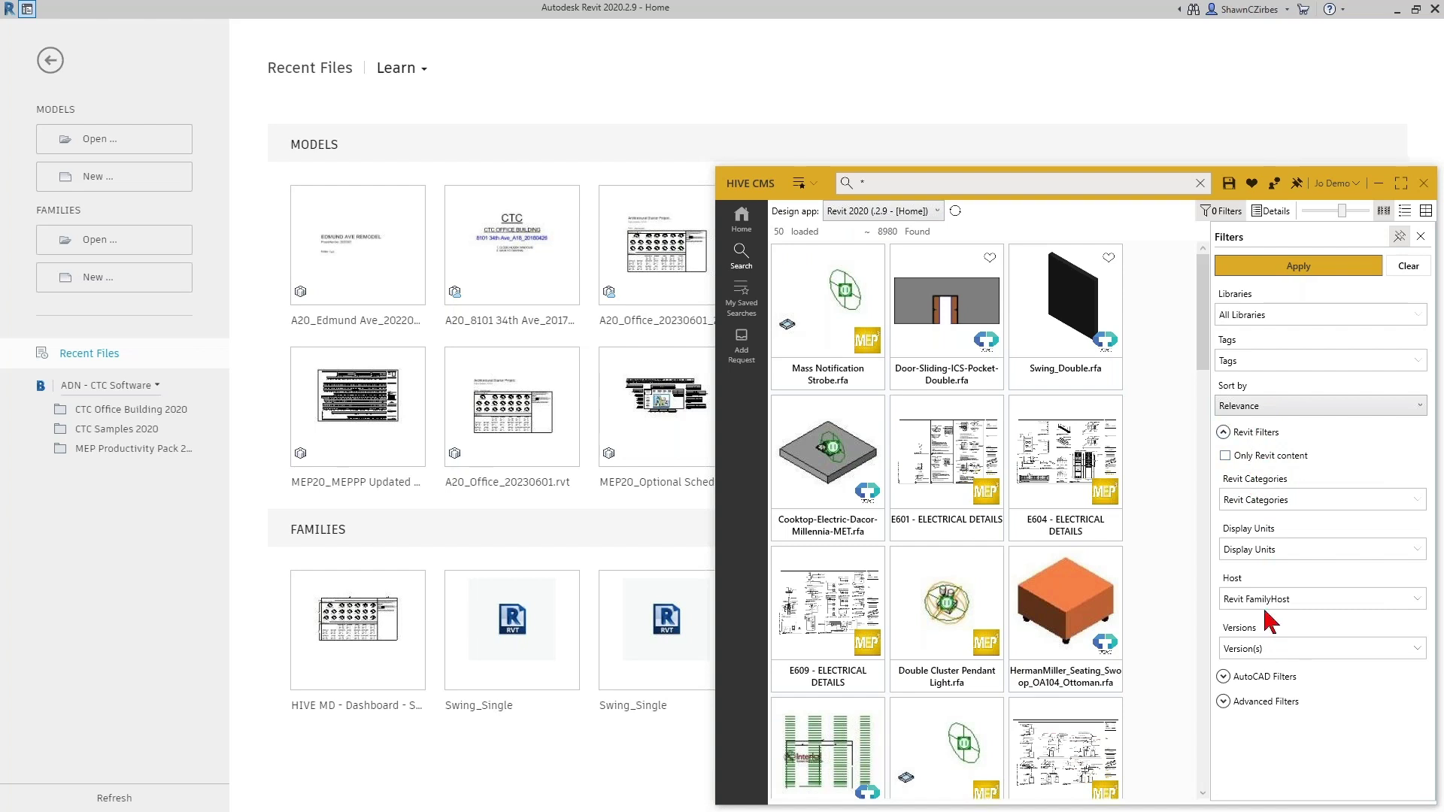
Toggle the Revit and AutoCAD filter groups, leaving both fully expanded
{"action": "left_click", "coordinate": [1249, 444]}
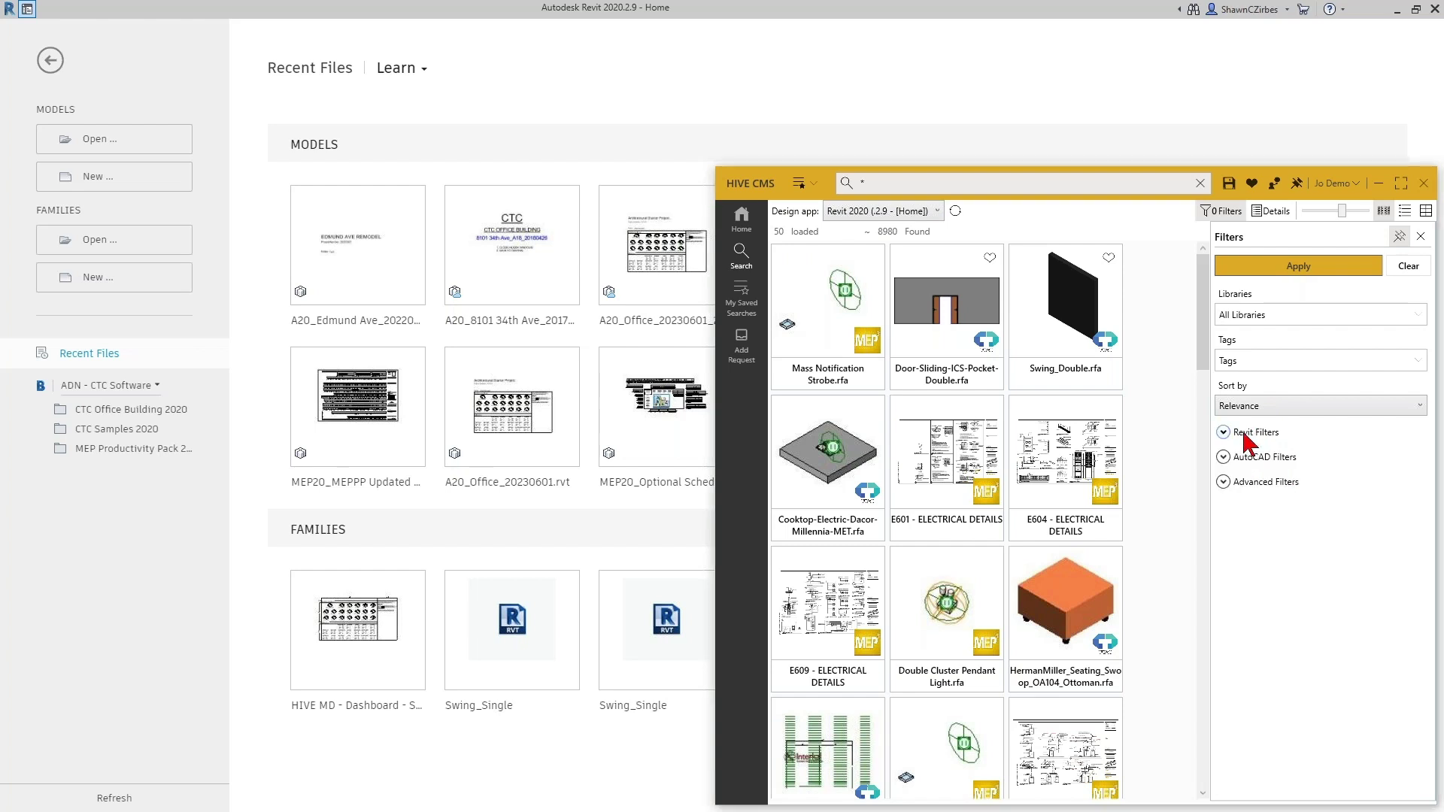
{"action": "left_click", "coordinate": [1244, 434]}
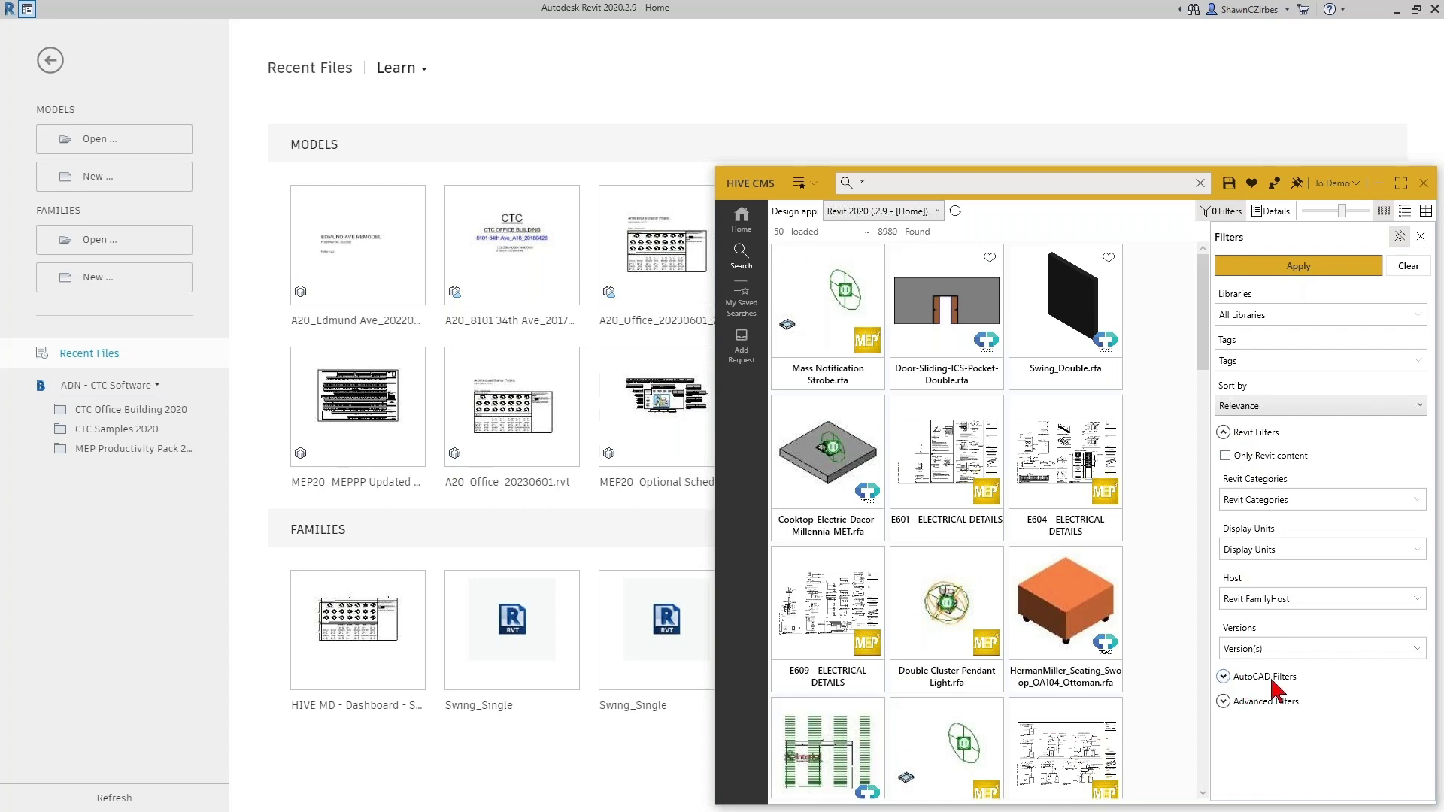
{"action": "left_click", "coordinate": [1249, 435]}
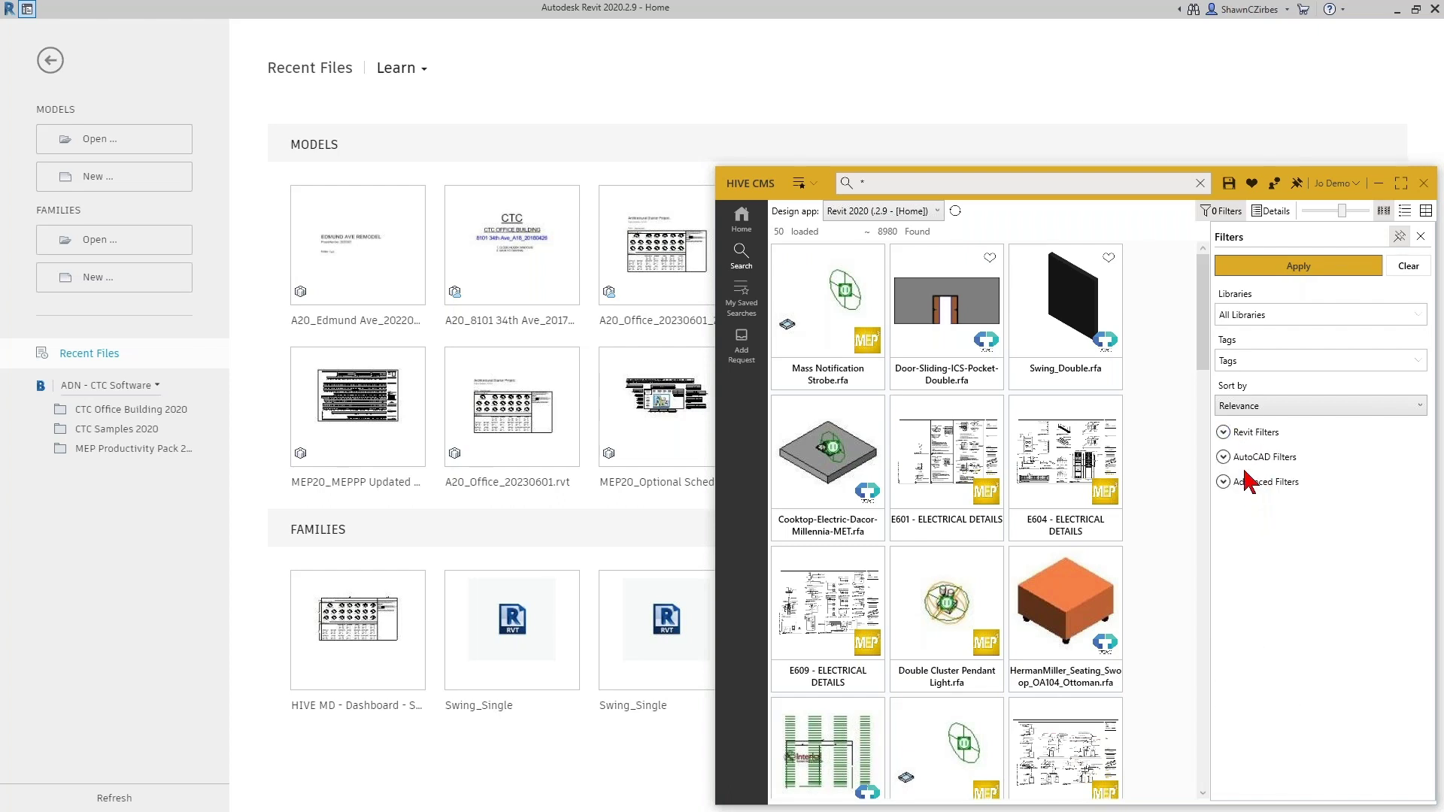
{"action": "left_click", "coordinate": [1257, 456]}
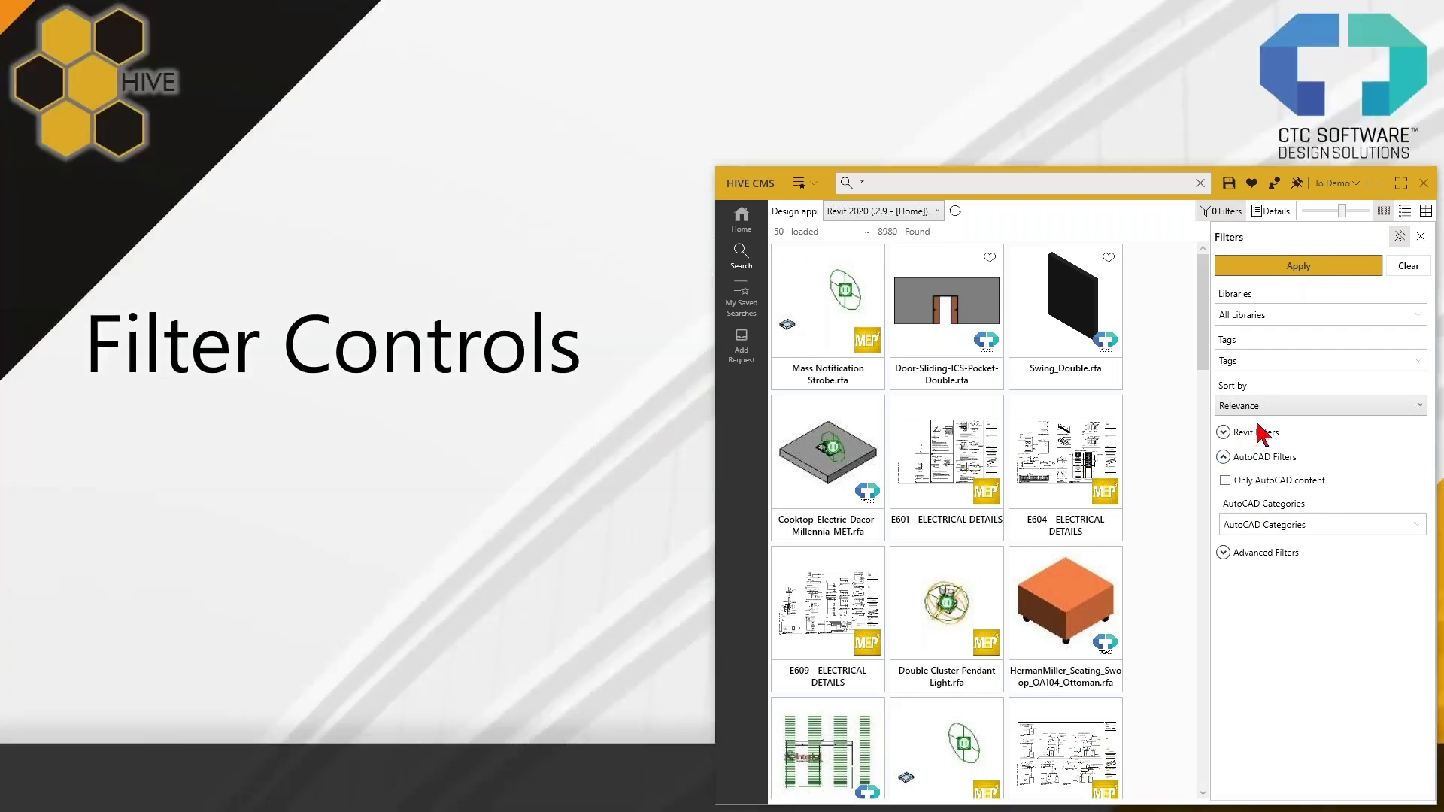
{"action": "left_click", "coordinate": [1221, 458]}
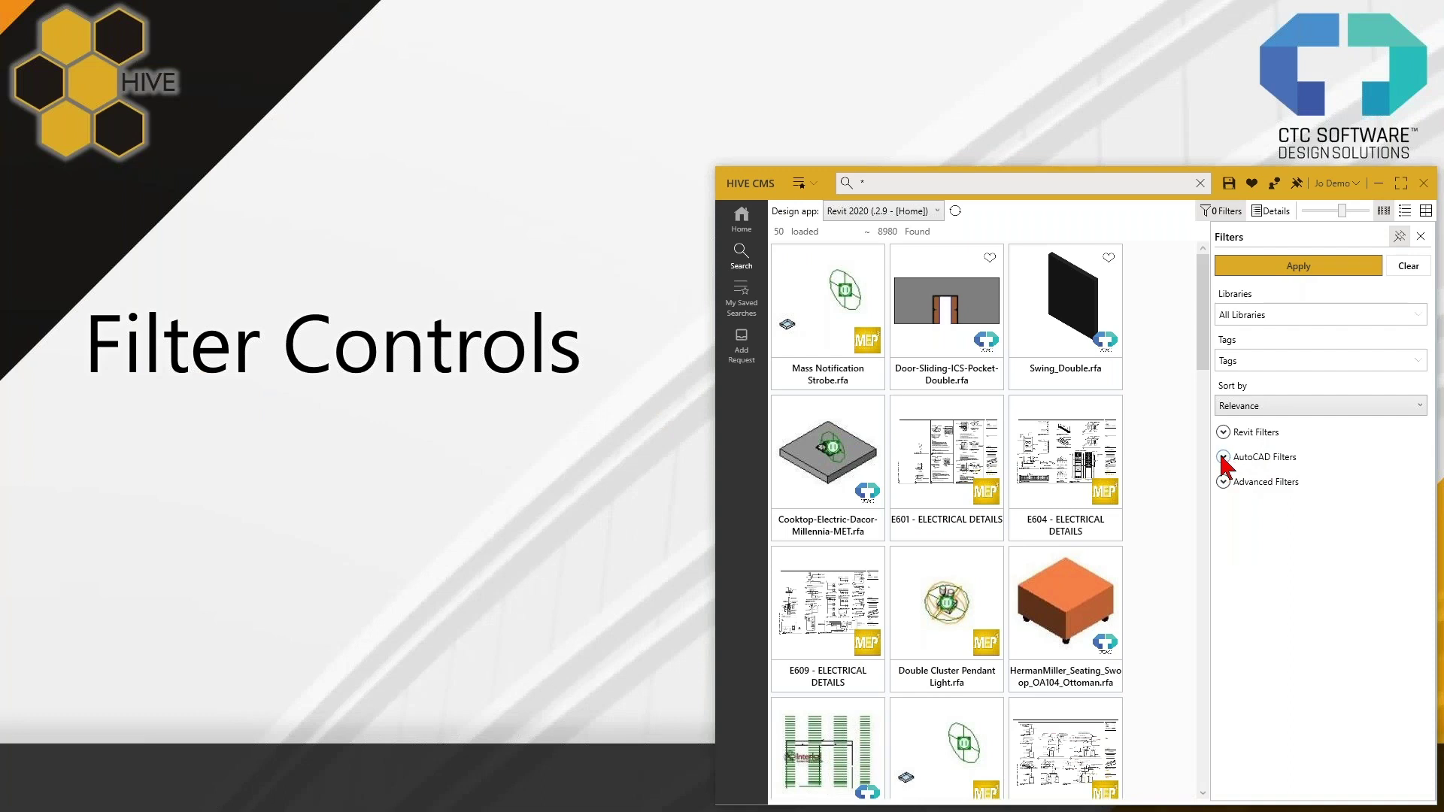
{"action": "left_click", "coordinate": [1283, 458]}
{"action": "left_click", "coordinate": [1282, 458]}
{"action": "left_click", "coordinate": [1253, 431]}
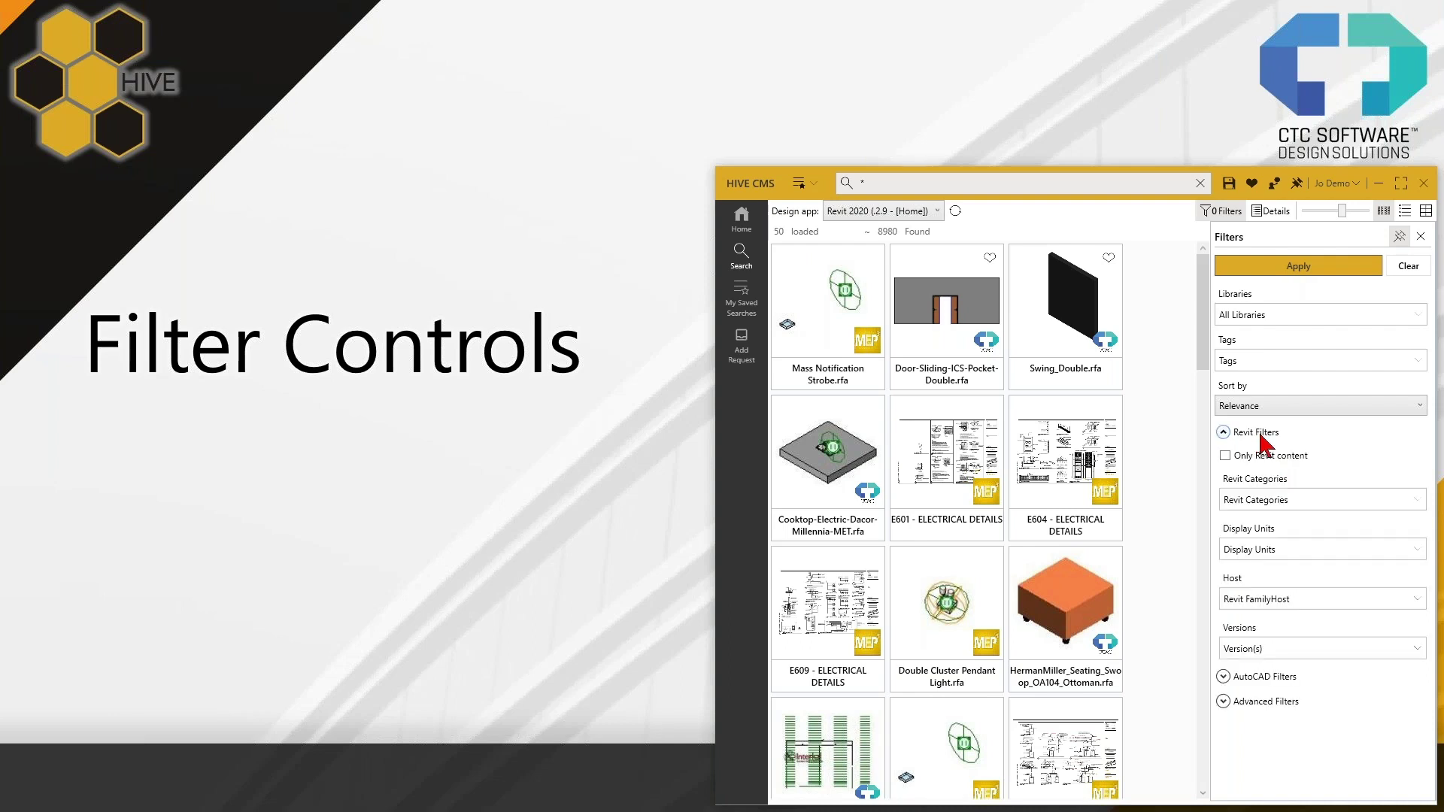
{"action": "left_click", "coordinate": [1253, 433]}
{"action": "left_click", "coordinate": [1251, 434]}
{"action": "left_click", "coordinate": [1239, 676]}
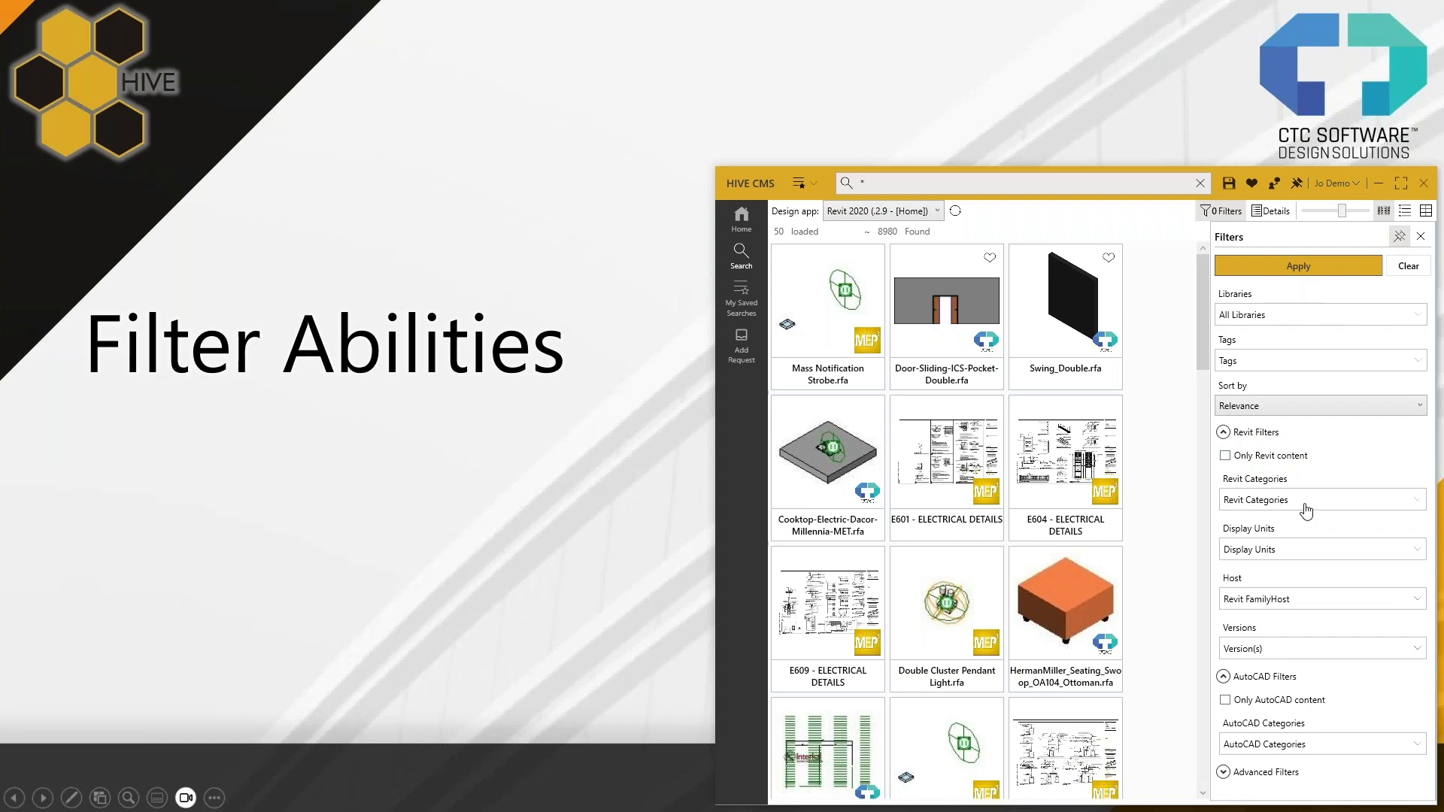
{"action": "left_click", "coordinate": [1279, 503]}
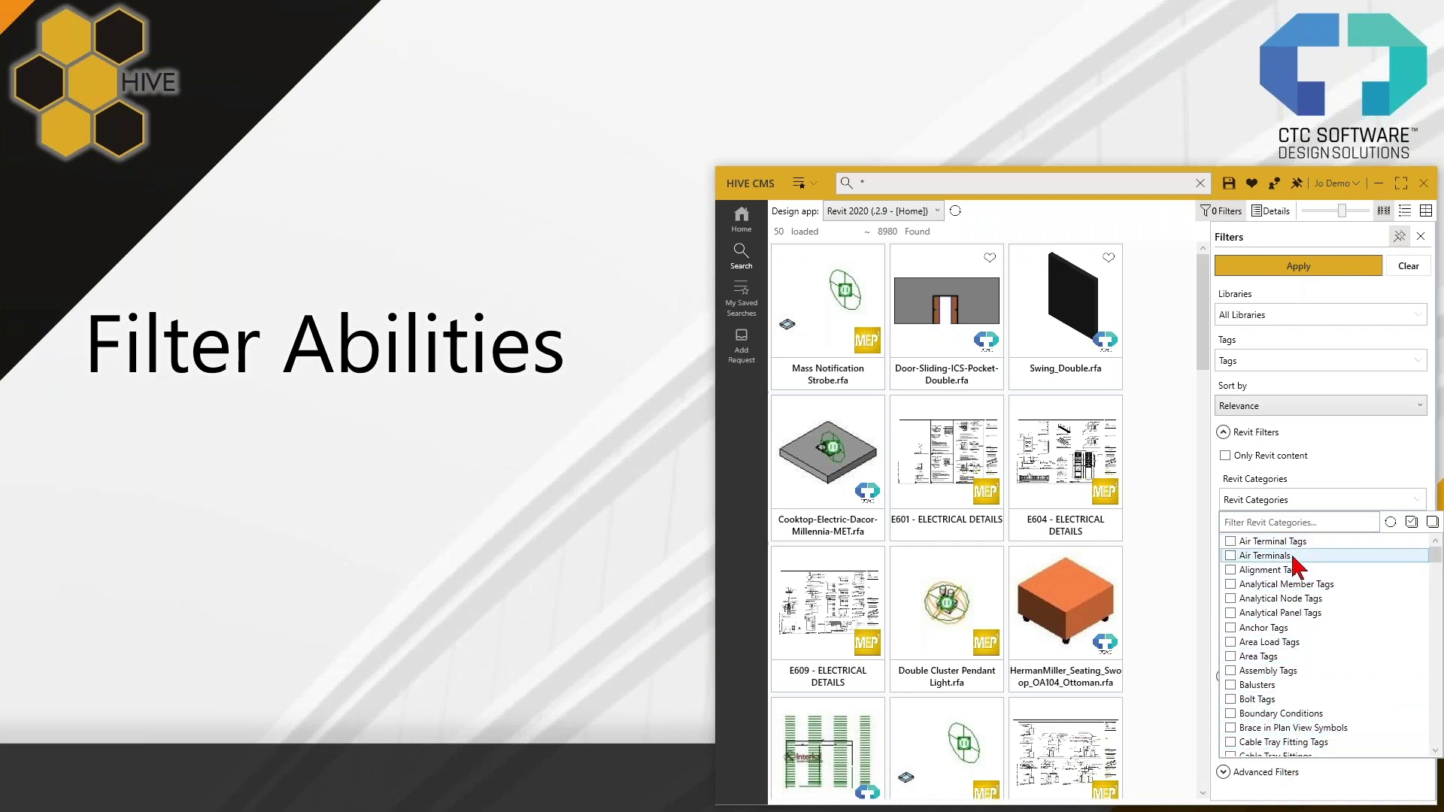
{"action": "left_click", "coordinate": [1308, 489]}
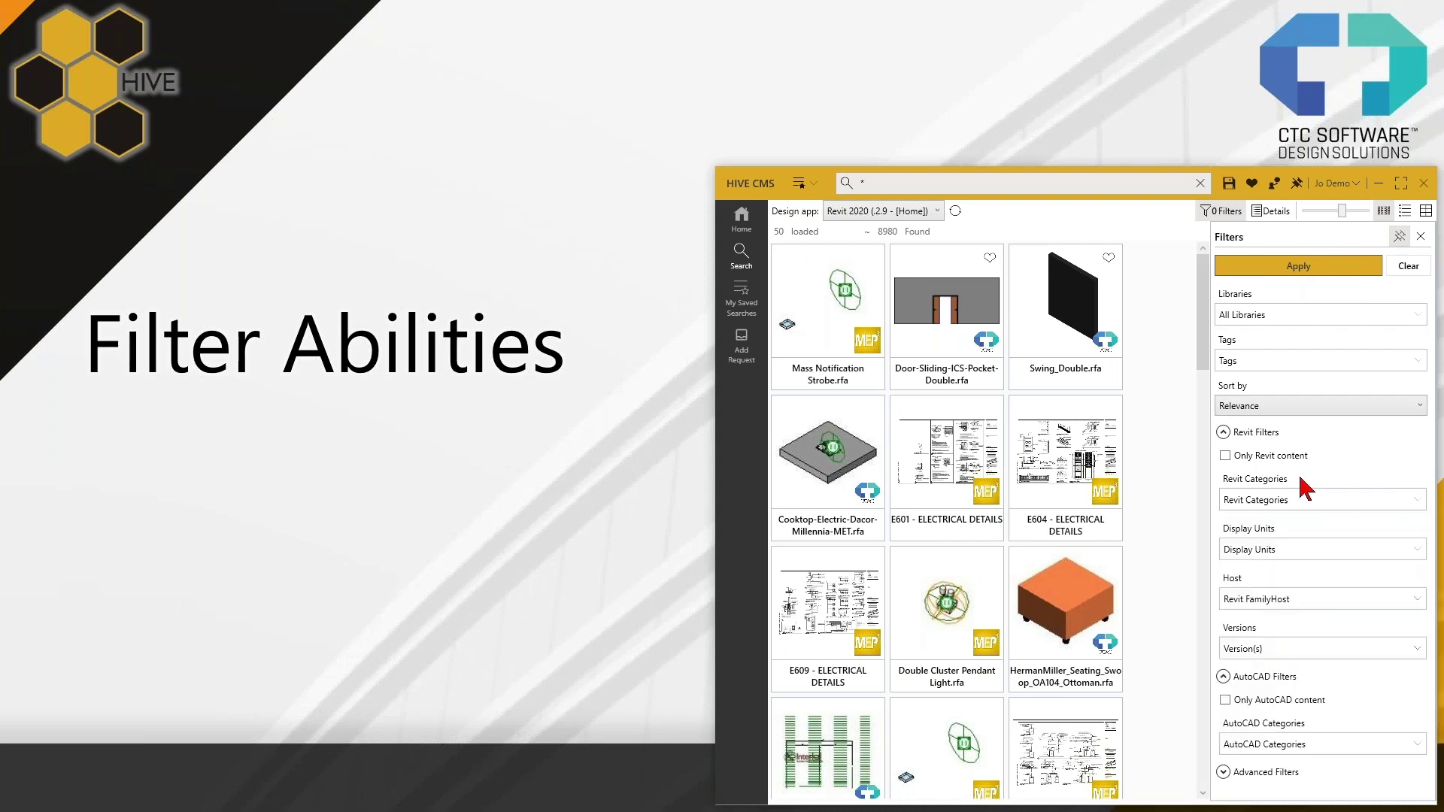
{"action": "left_click", "coordinate": [1279, 556]}
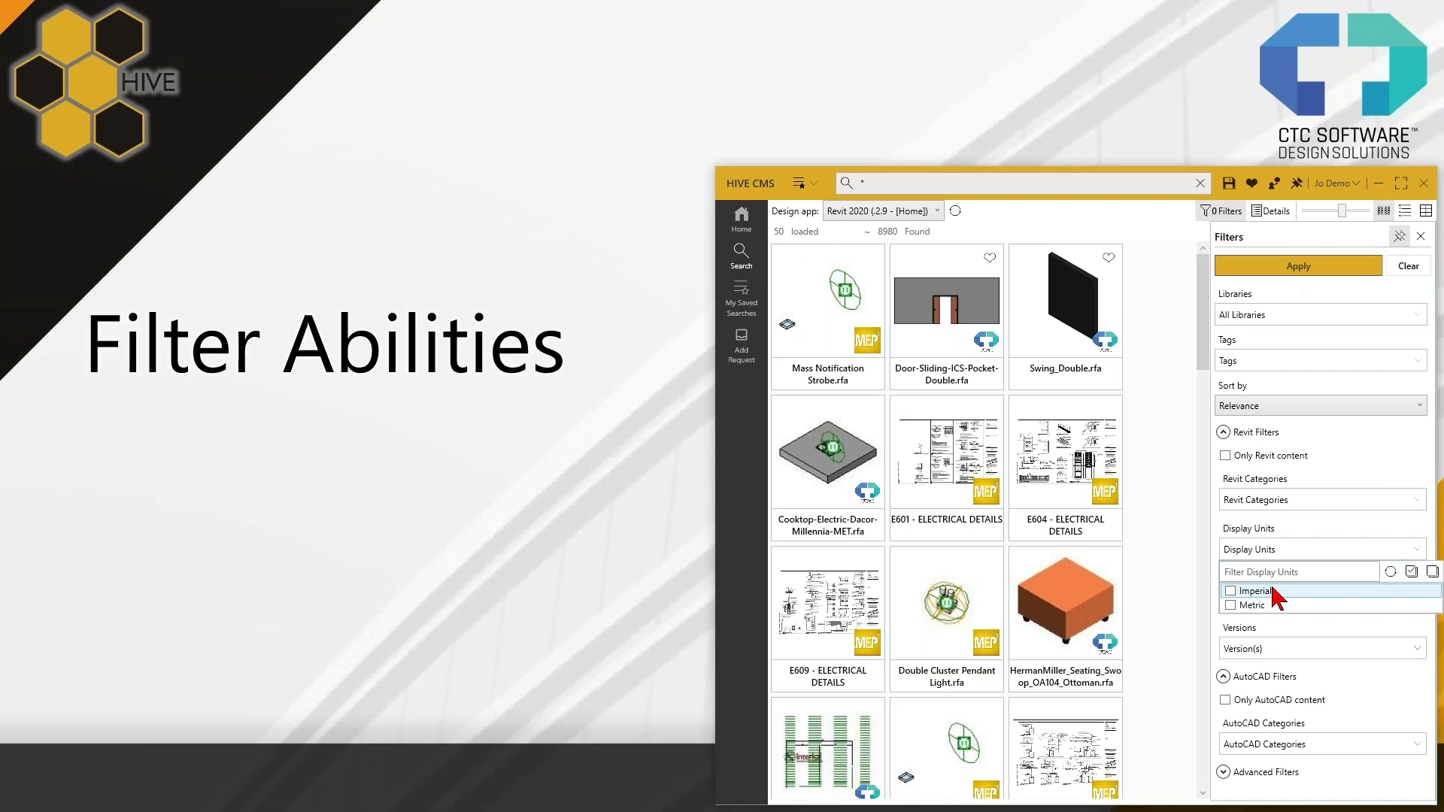
{"action": "left_click", "coordinate": [1284, 527]}
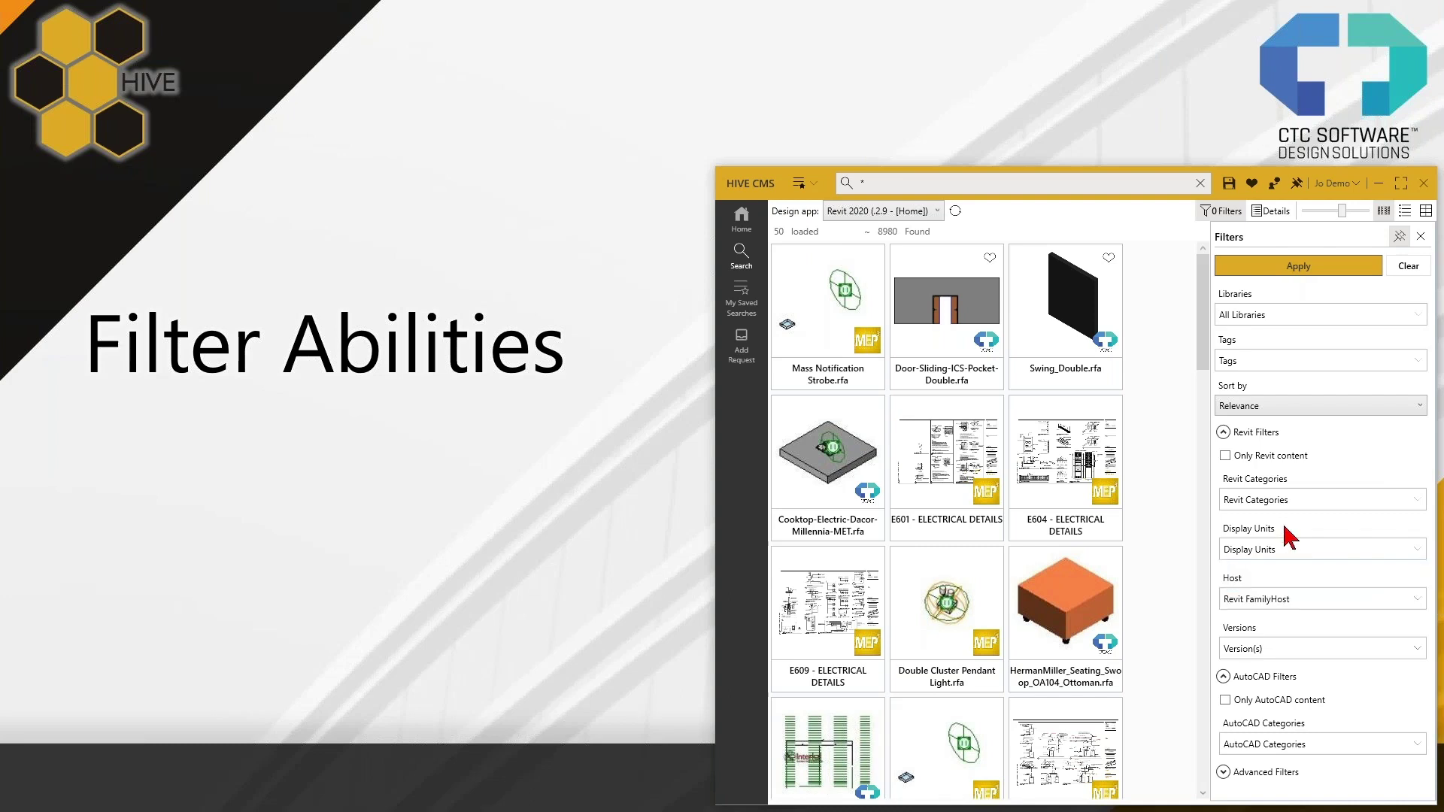
{"action": "left_click", "coordinate": [1280, 602]}
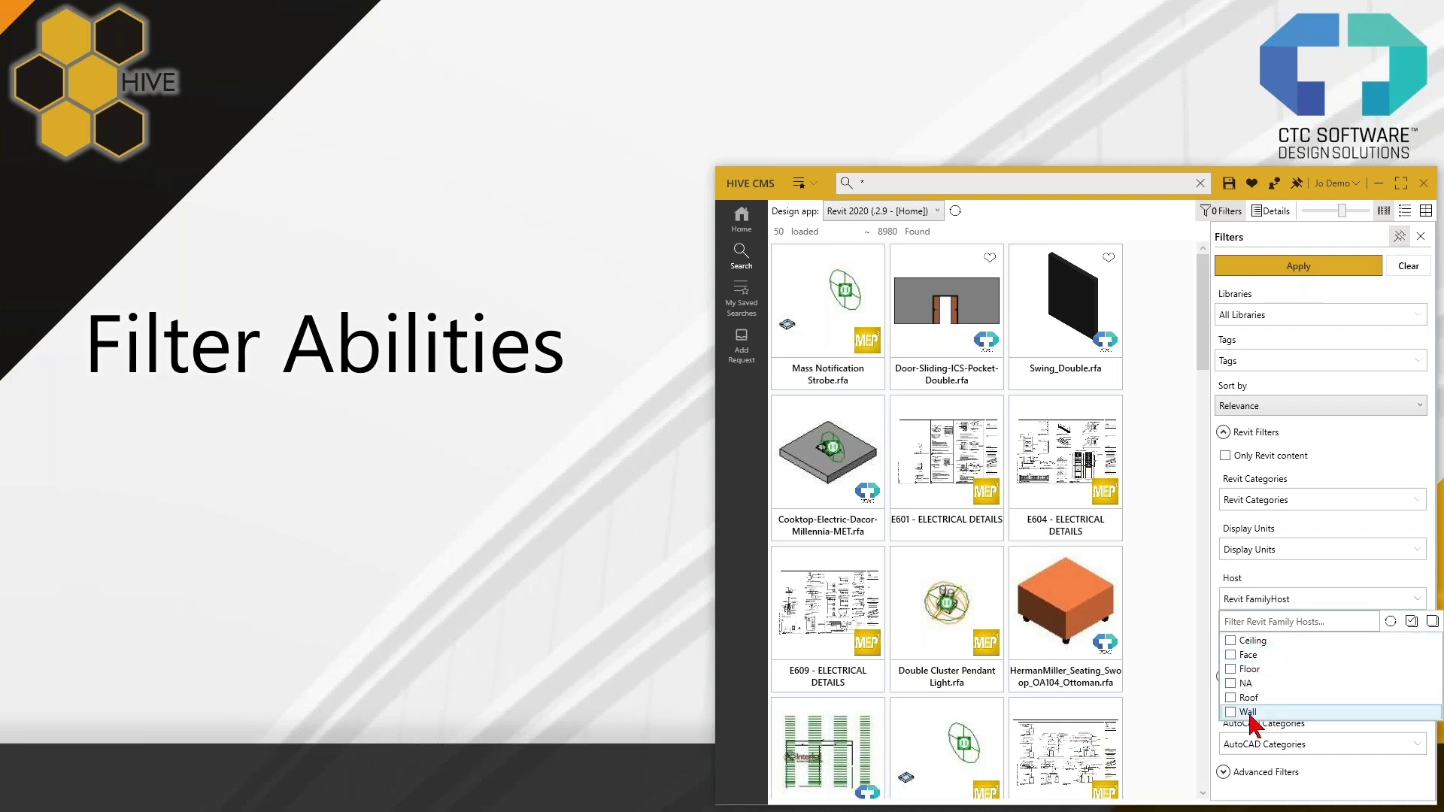
Limit results to version 2018 content in the Versions list
{"action": "left_click", "coordinate": [1248, 598]}
{"action": "left_click", "coordinate": [1256, 649]}
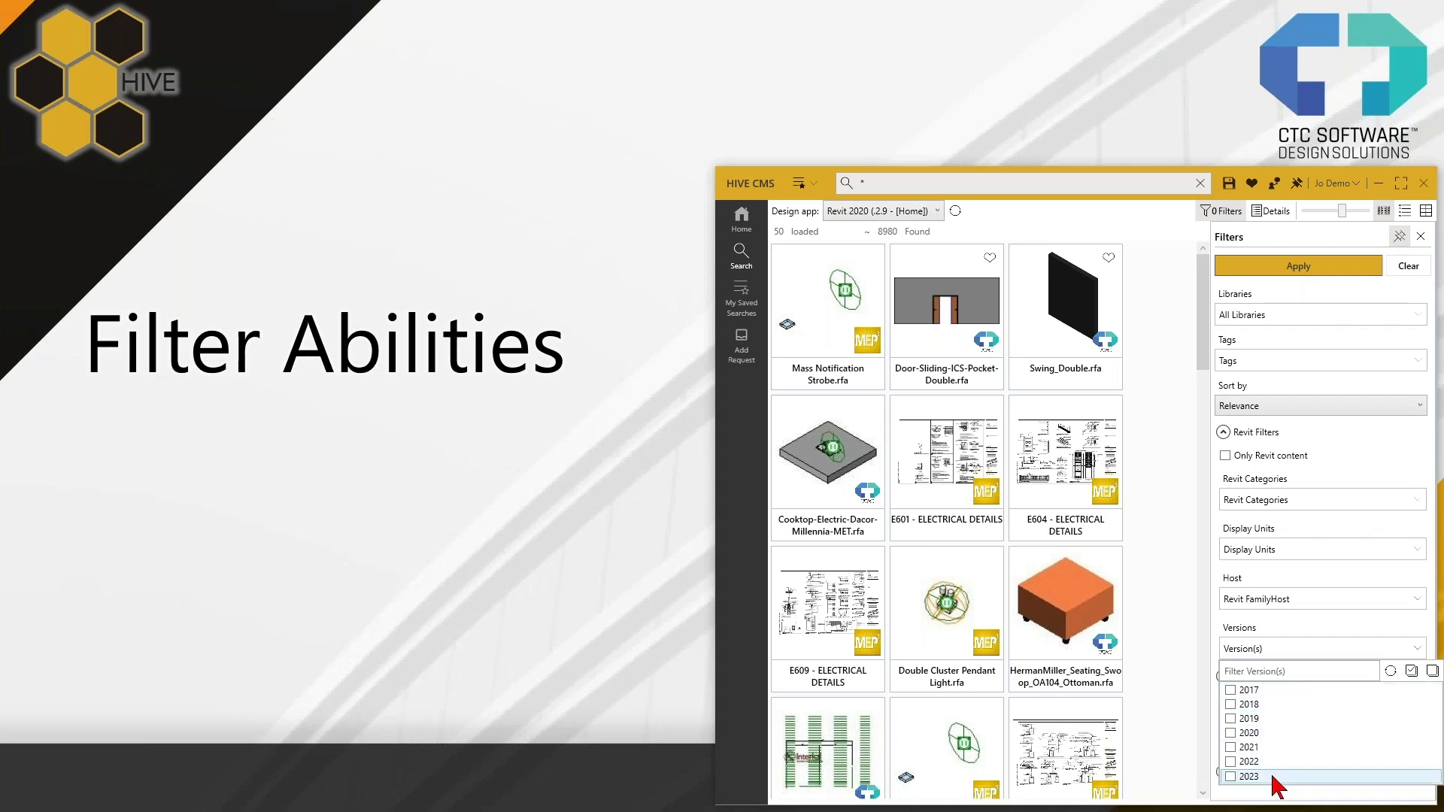
{"action": "left_click", "coordinate": [1230, 705]}
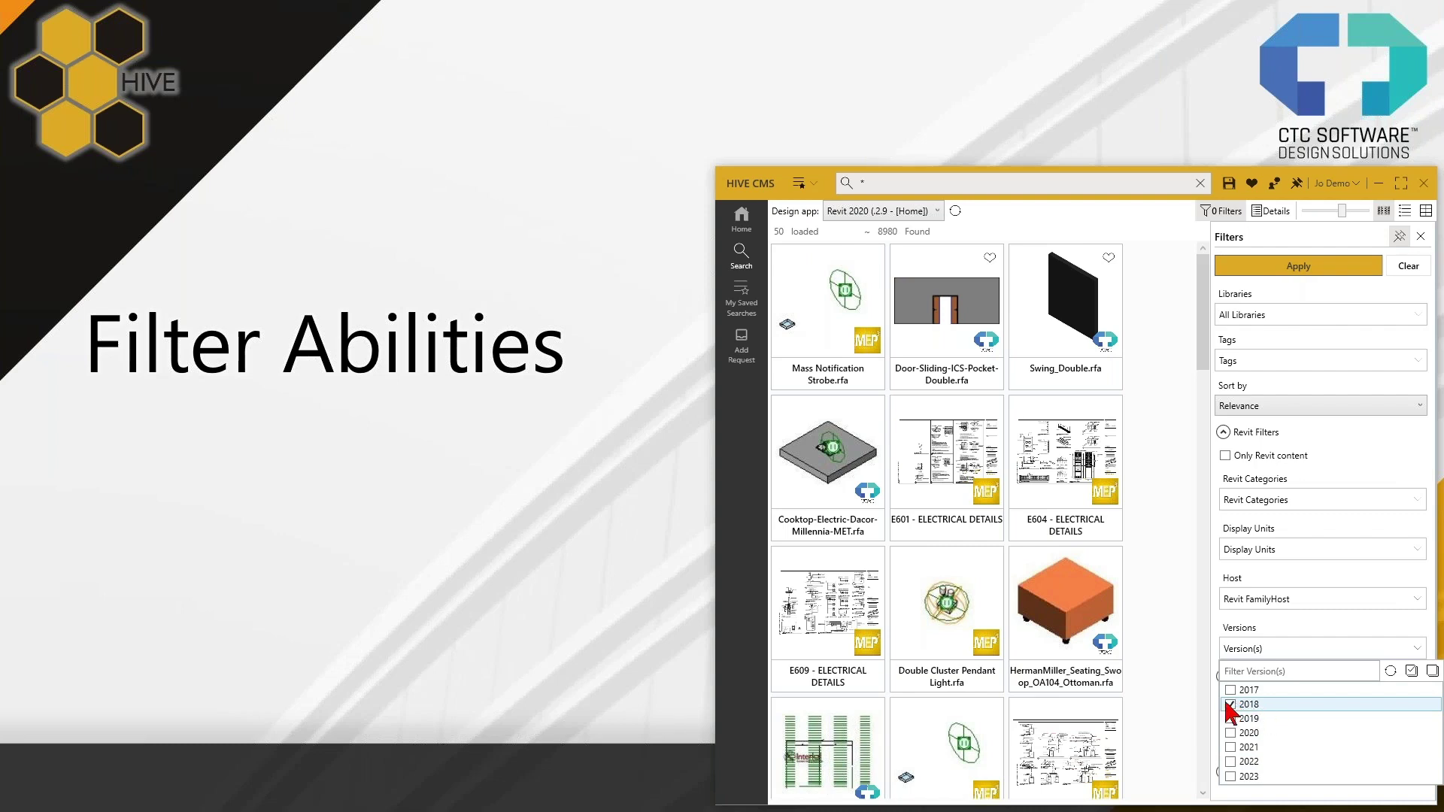
{"action": "left_click", "coordinate": [1230, 704]}
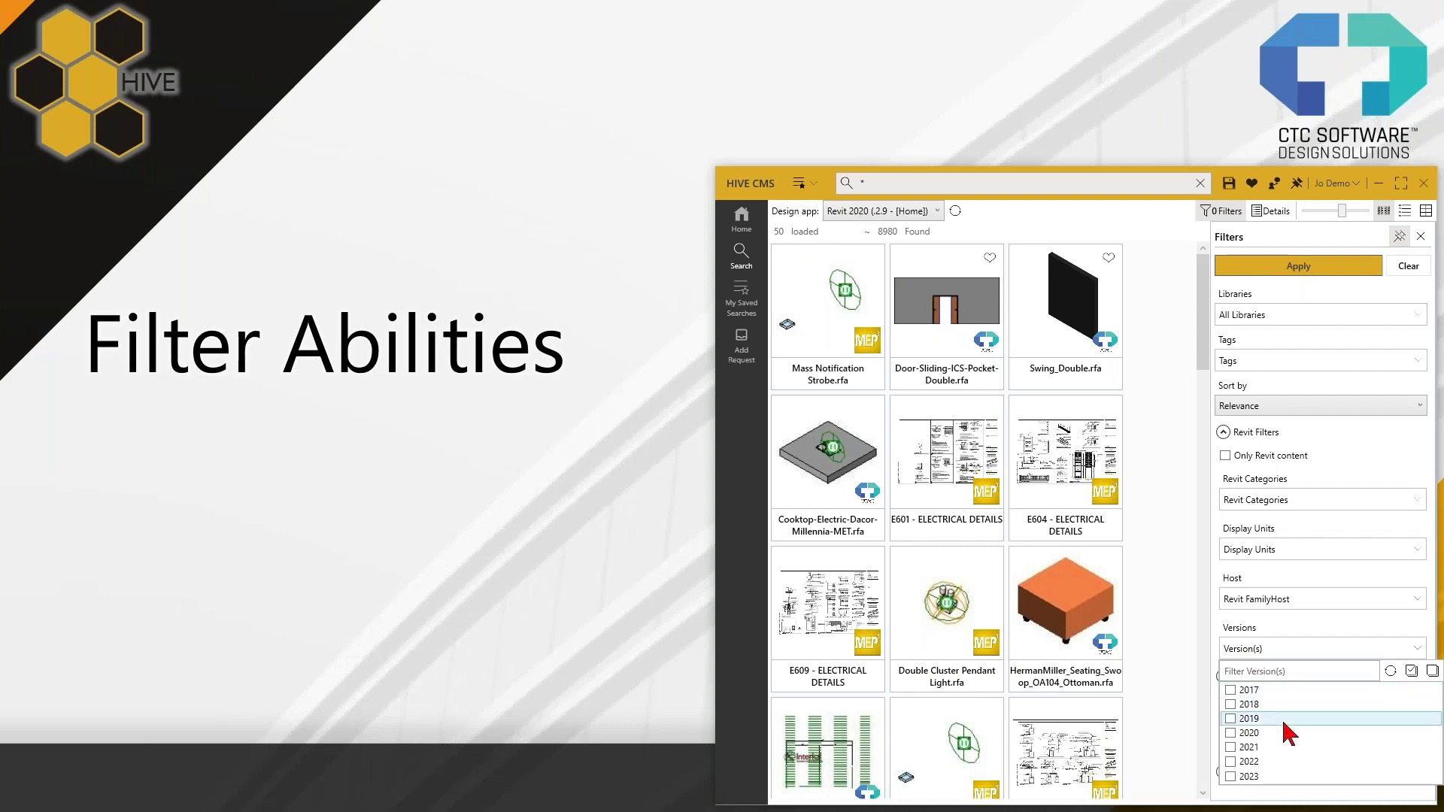
{"action": "left_click", "coordinate": [1256, 651]}
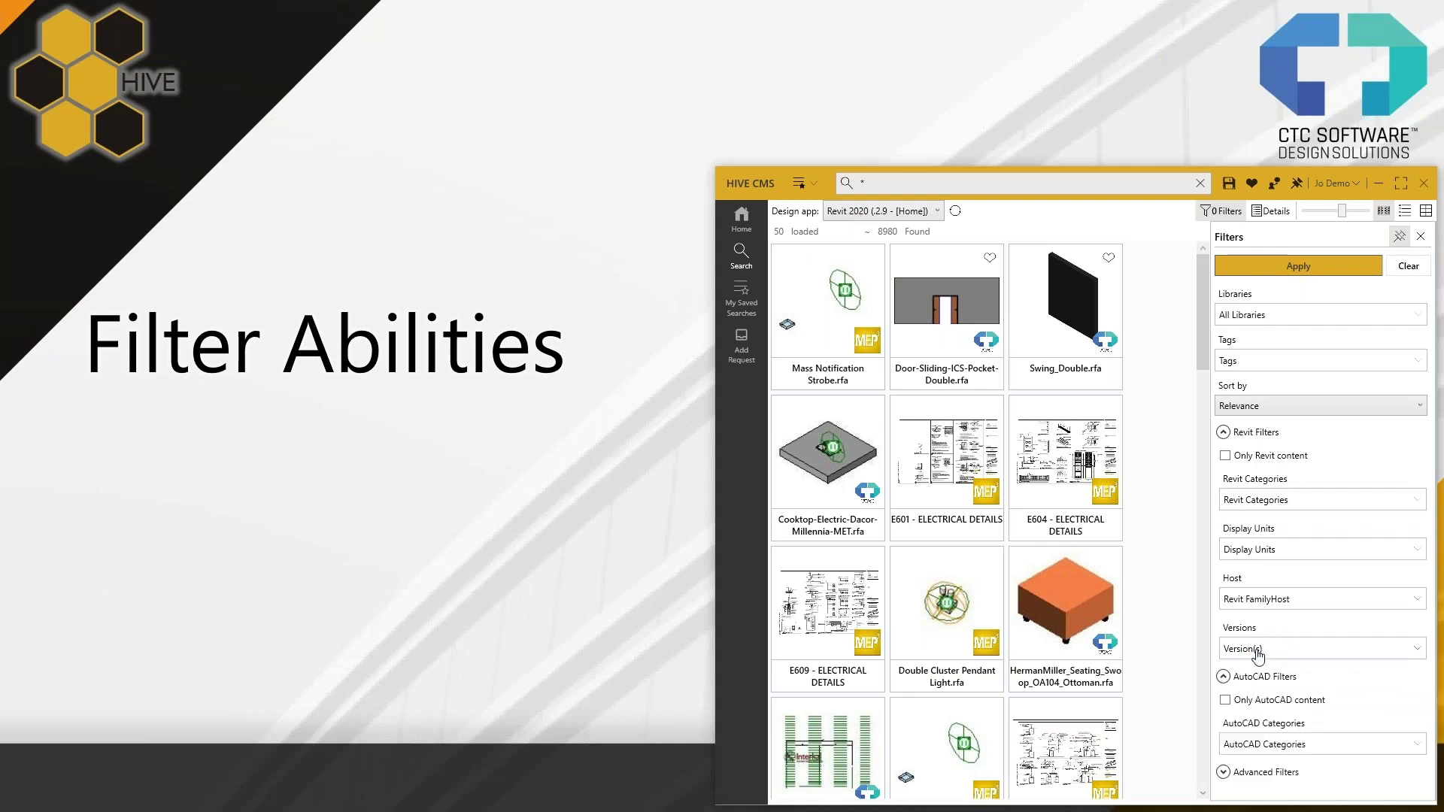
{"action": "left_click", "coordinate": [1255, 651]}
{"action": "left_click", "coordinate": [1241, 704]}
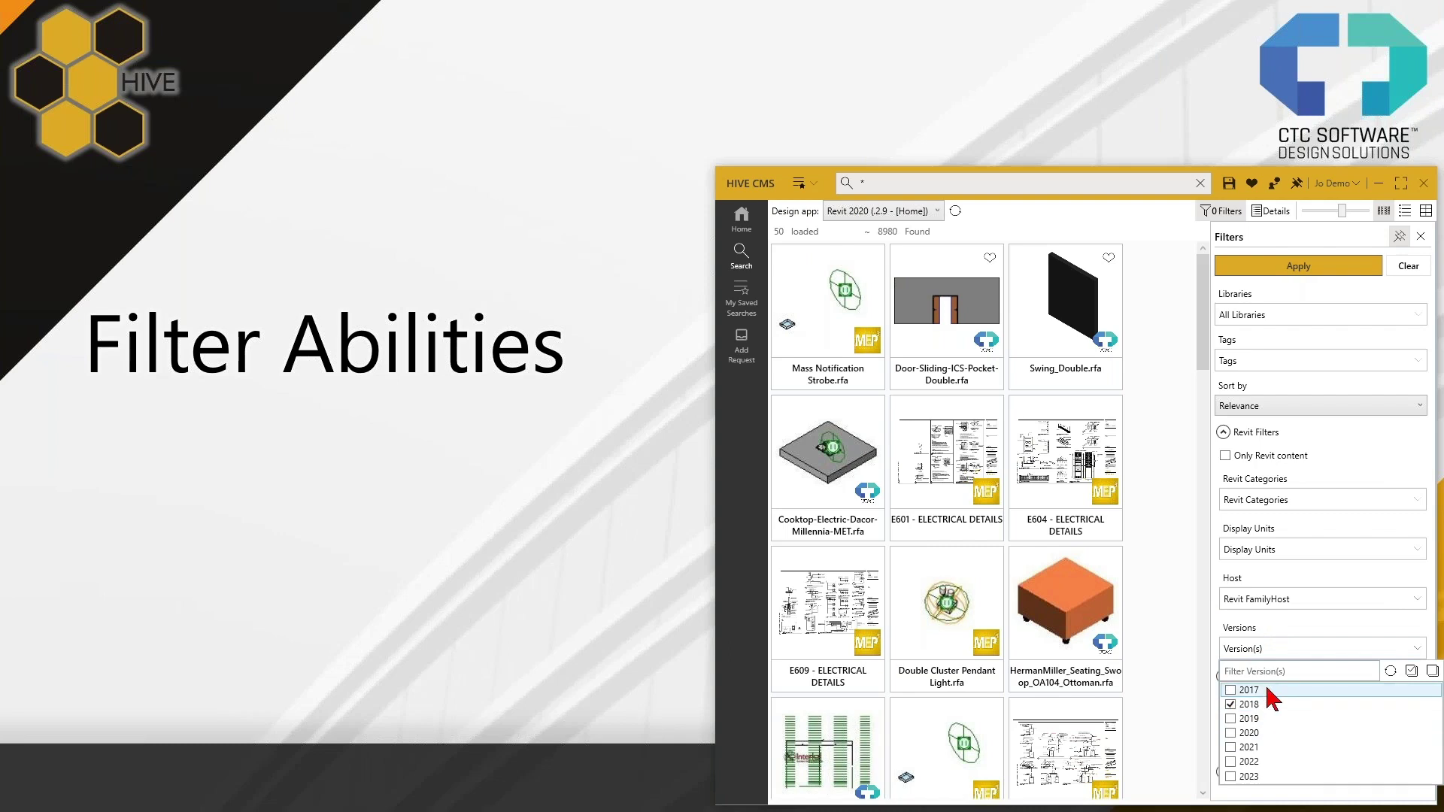
Add Face host, Imperial units and Air Terminals category, then apply the four filters
{"action": "left_click", "coordinate": [1270, 602]}
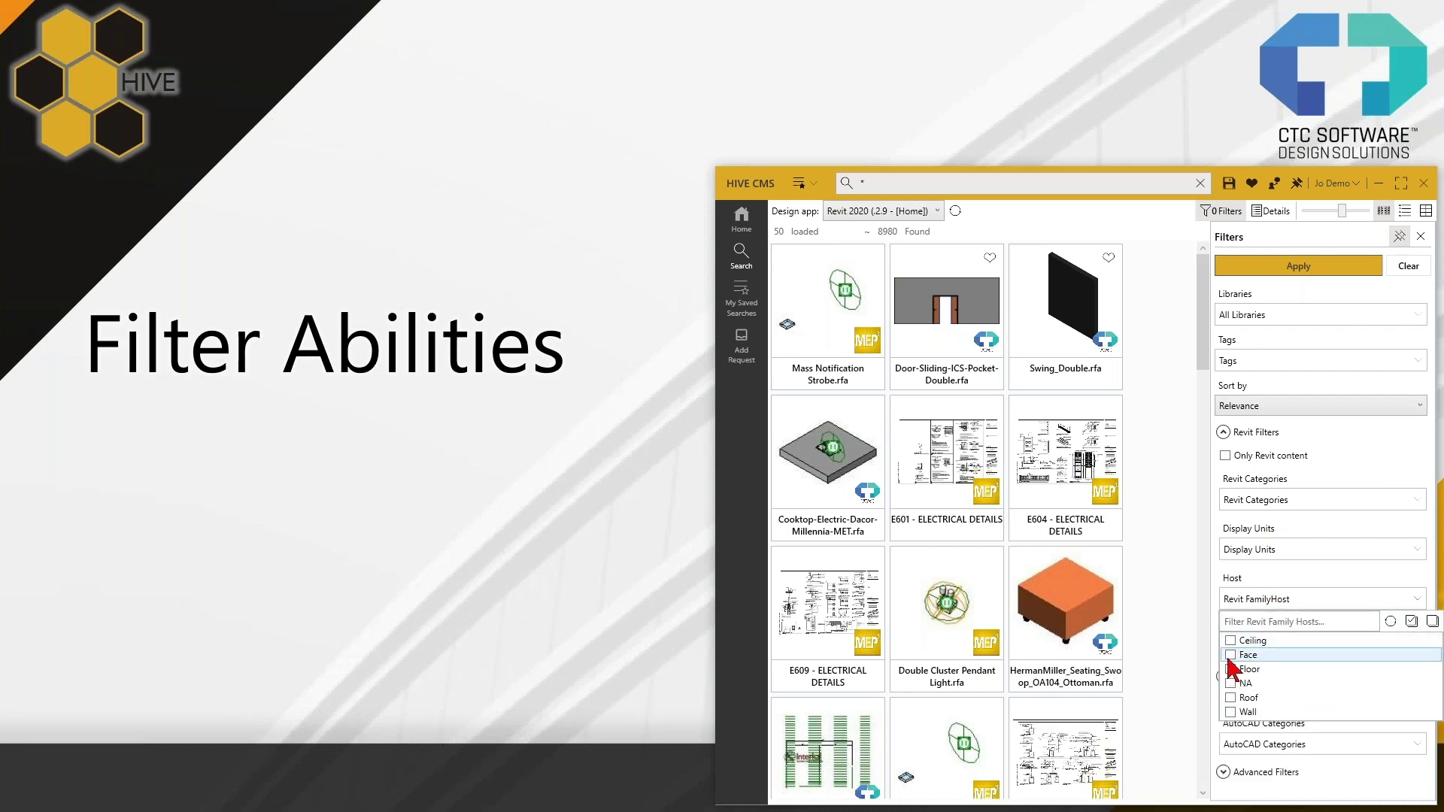
{"action": "left_click", "coordinate": [1249, 550]}
{"action": "left_click", "coordinate": [1248, 549]}
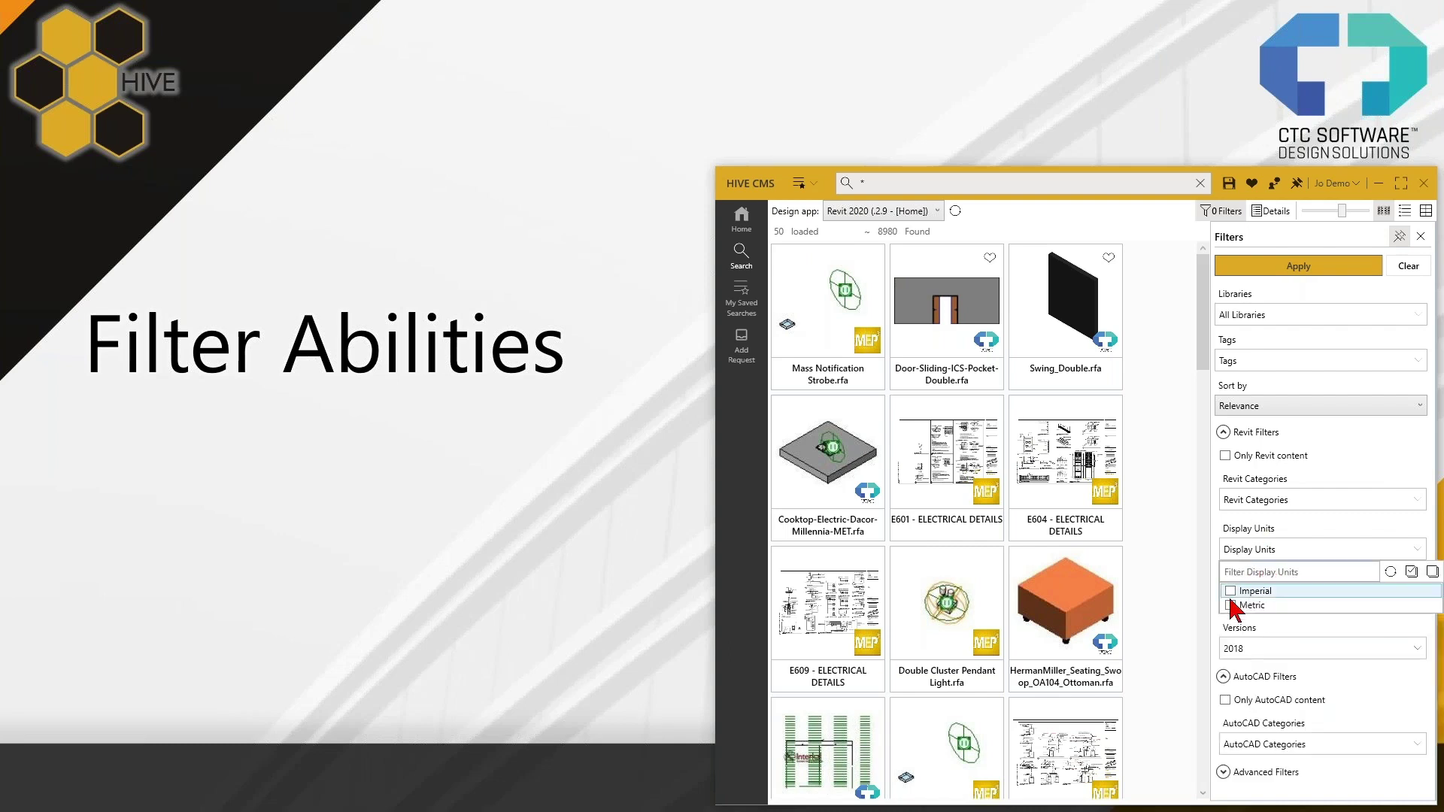
{"action": "left_click", "coordinate": [1263, 500]}
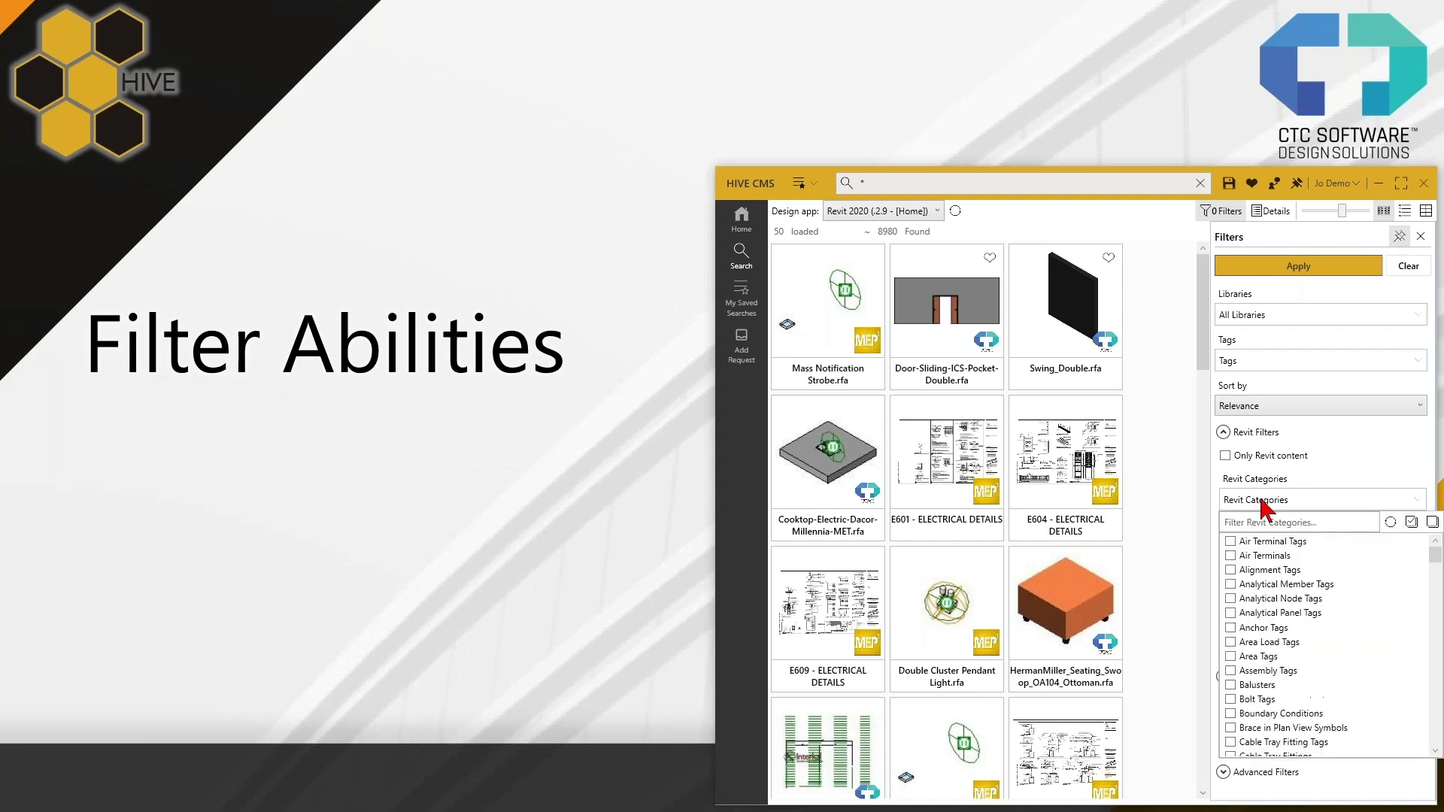
{"action": "left_click", "coordinate": [1263, 554]}
{"action": "left_click", "coordinate": [1321, 490]}
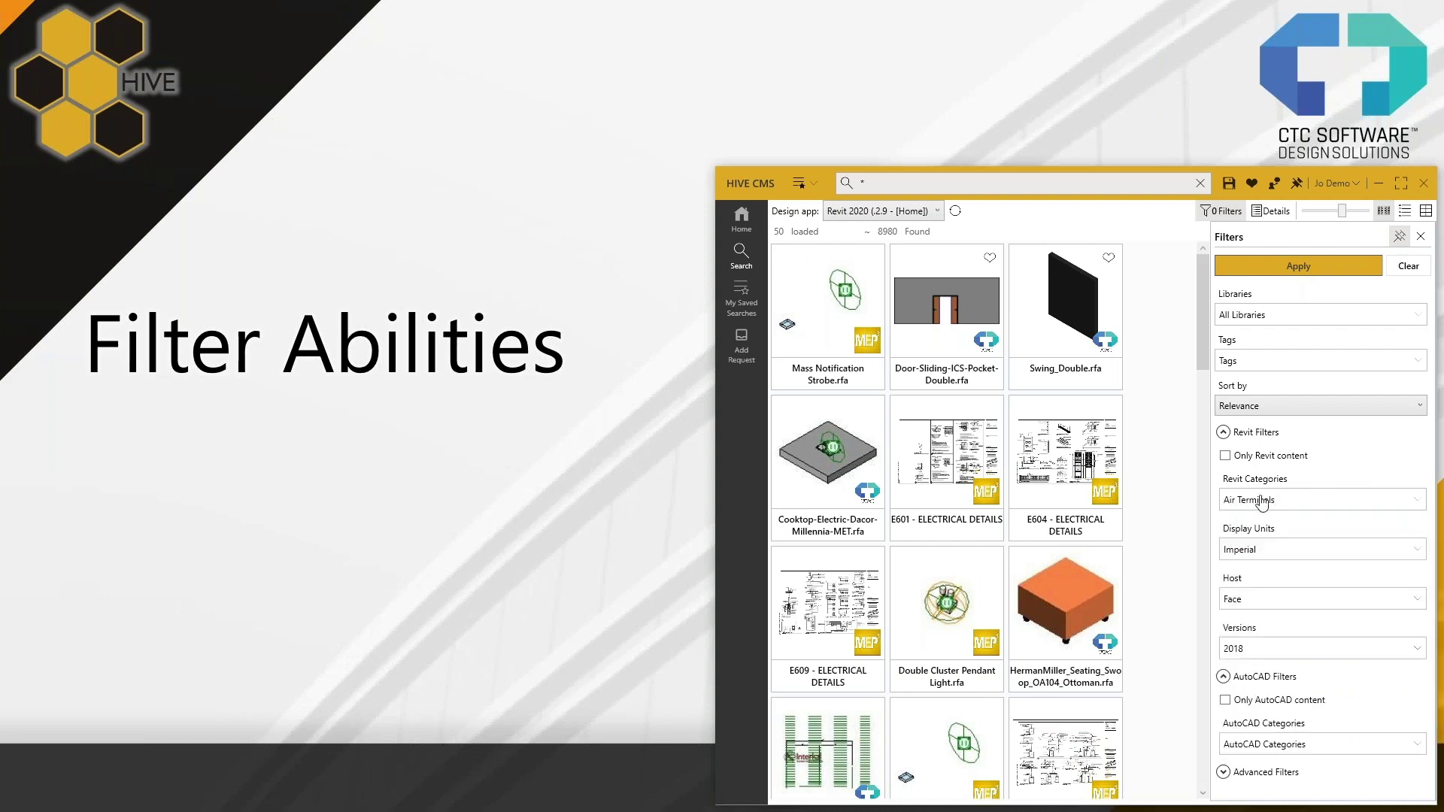
{"action": "left_click", "coordinate": [1258, 277]}
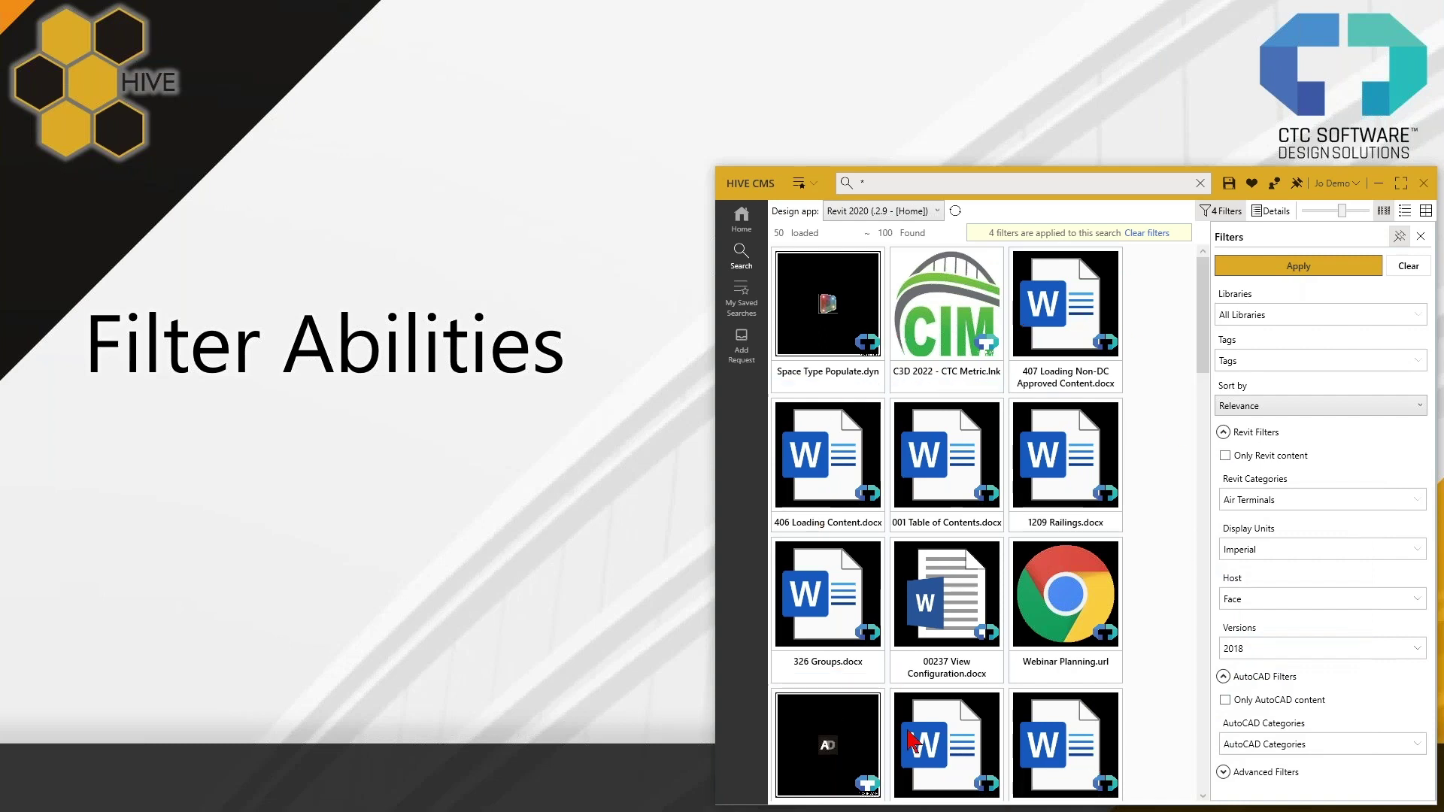
Scroll through the 100 filtered results and back to the top
{"action": "scroll", "coordinate": [1094, 602], "scroll_direction": "down", "scroll_amount": 10}
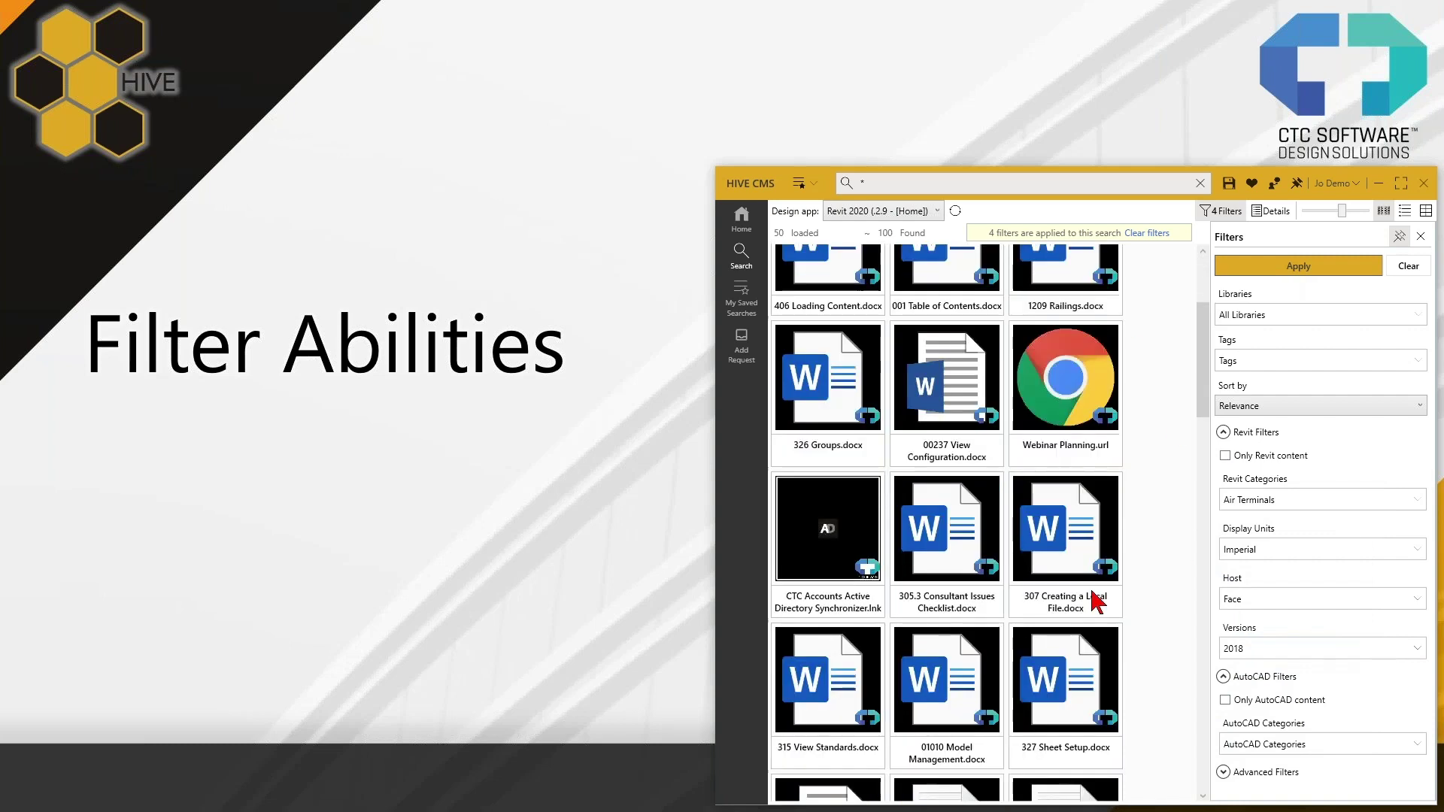
{"action": "scroll", "coordinate": [1094, 601], "scroll_direction": "down", "scroll_amount": 3}
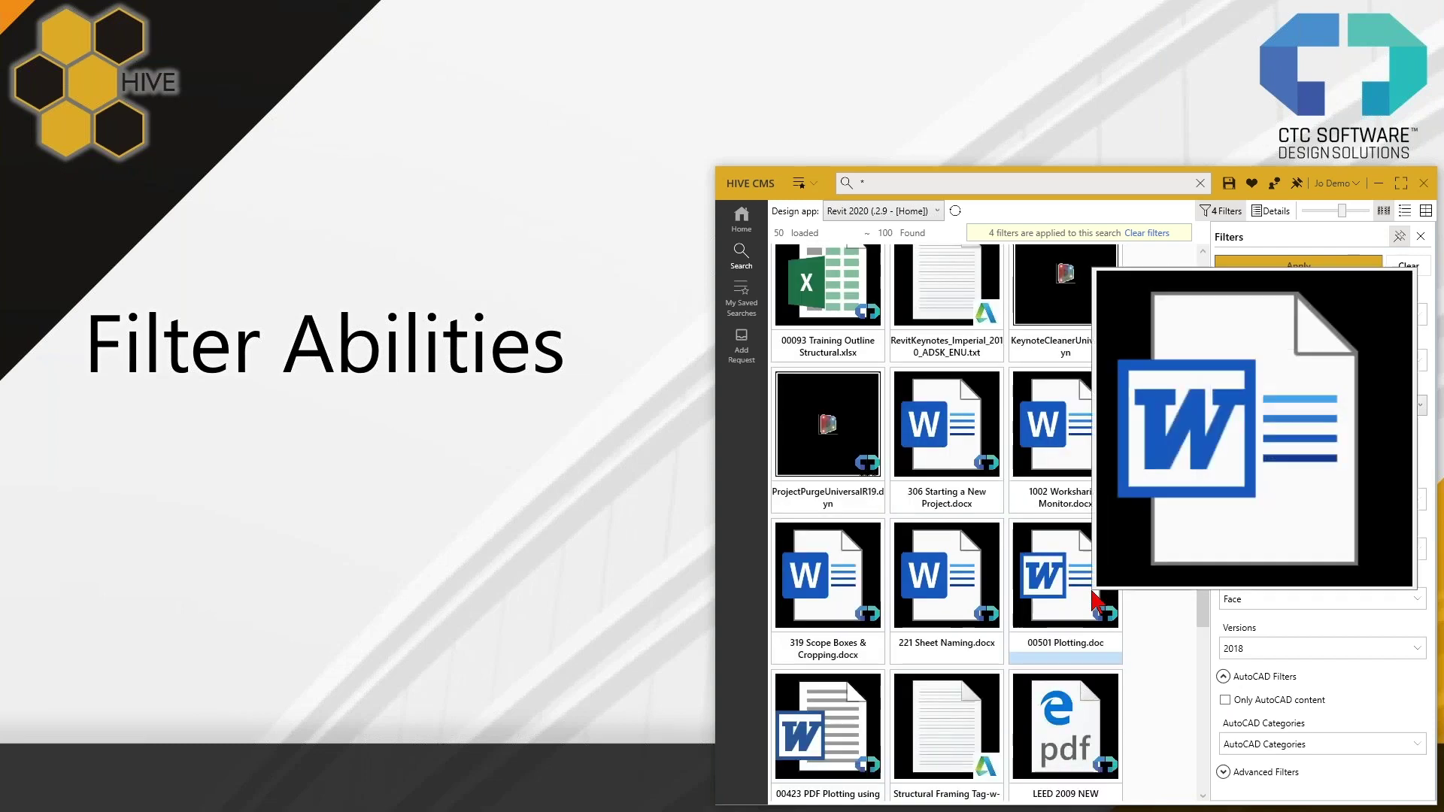
{"action": "scroll", "coordinate": [1098, 602], "scroll_direction": "up", "scroll_amount": 8}
{"action": "scroll", "coordinate": [1100, 601], "scroll_direction": "up", "scroll_amount": 5}
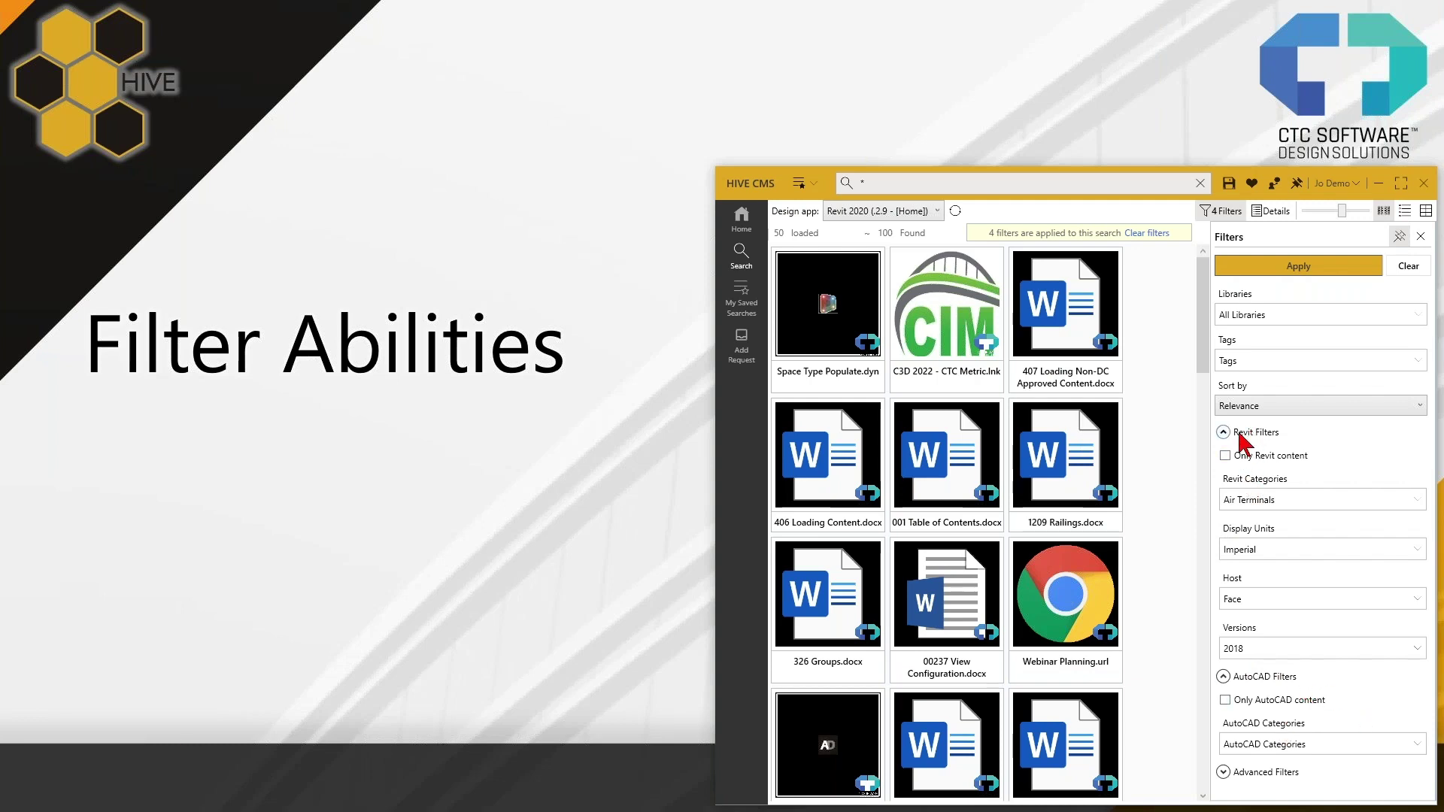
Clear all filters back to 8251 results and open the AutoCAD Categories list
{"action": "left_click", "coordinate": [1413, 267]}
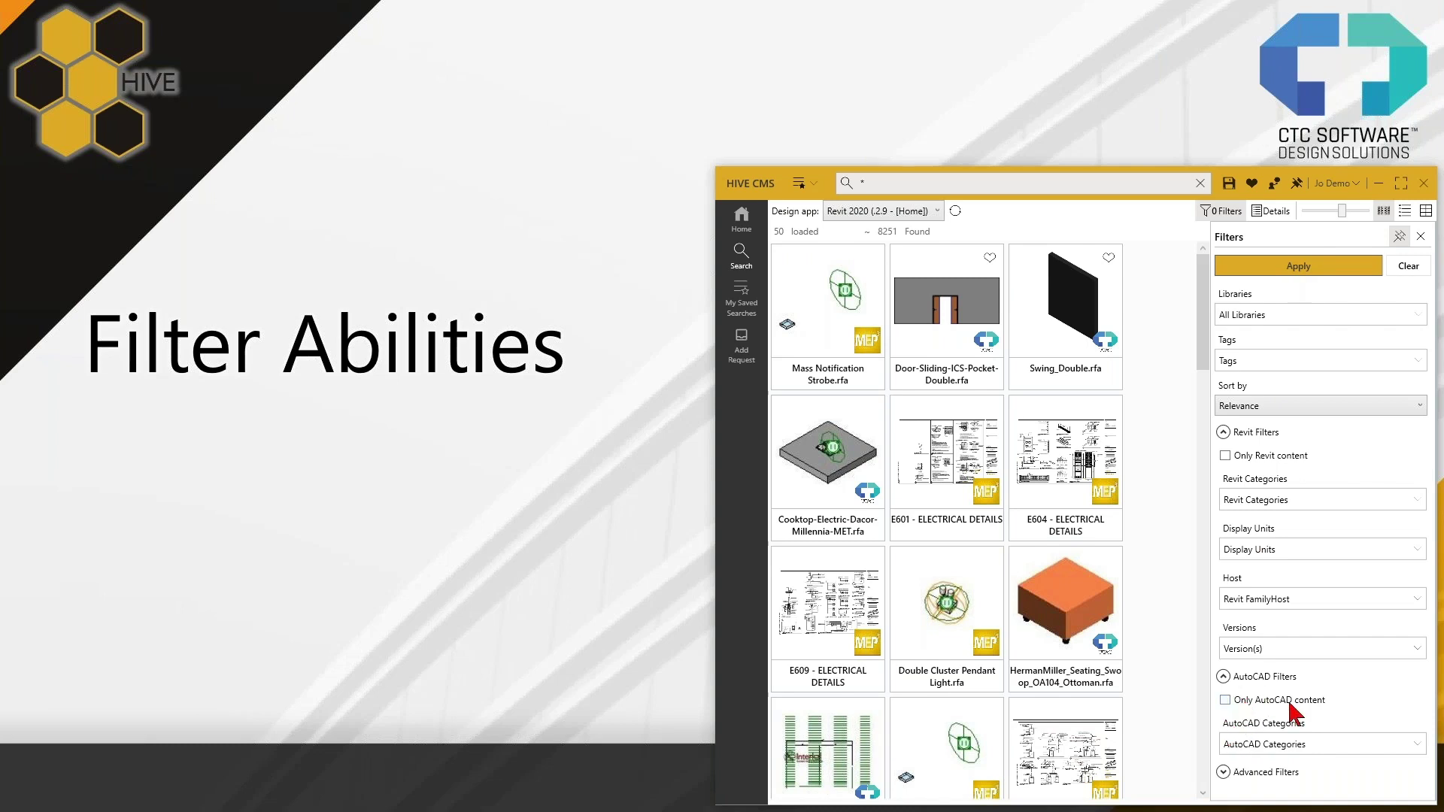
{"action": "left_click", "coordinate": [1334, 748]}
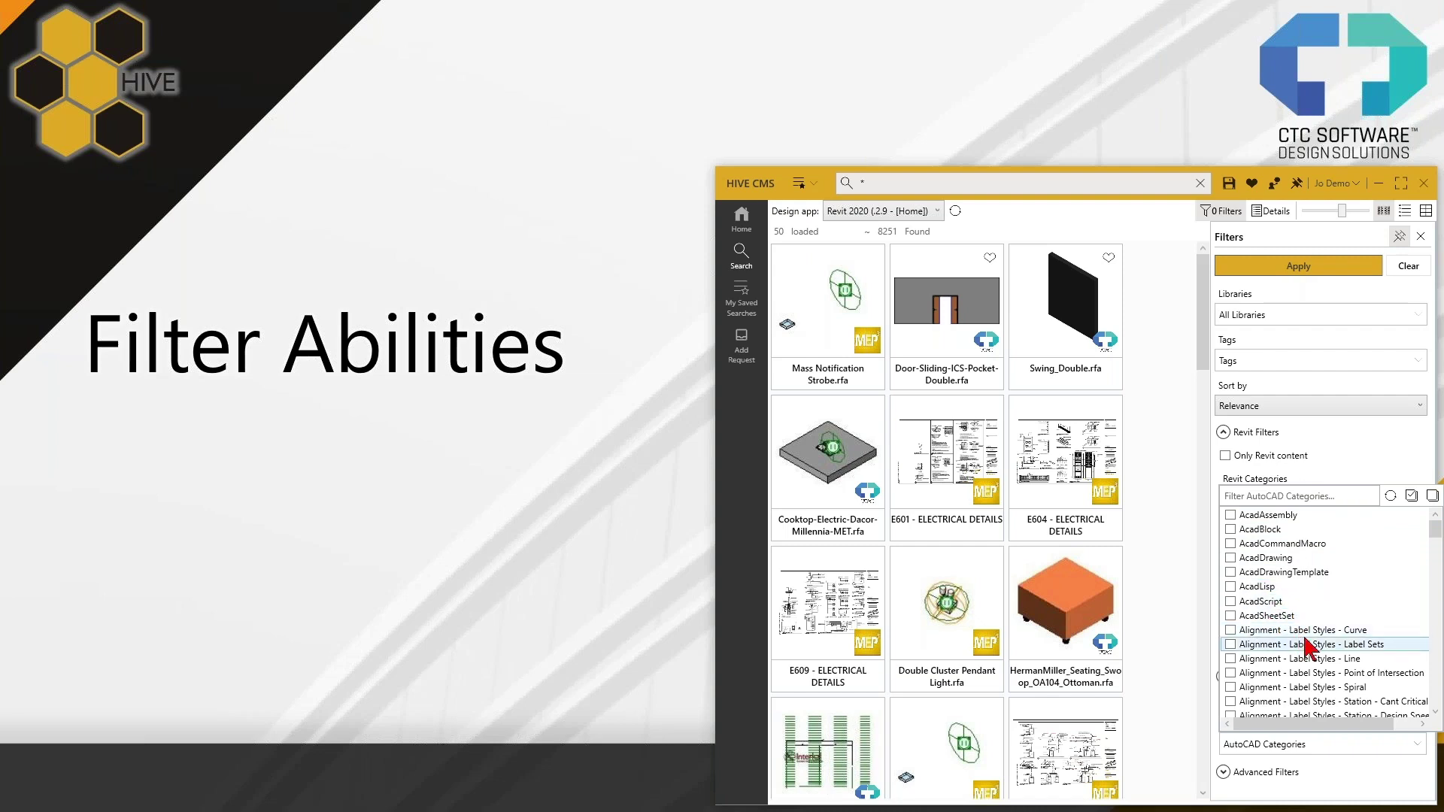
Scroll the AutoCAD Categories list, then filter it by 'site' and clear the text
{"action": "scroll", "coordinate": [1306, 626], "scroll_direction": "down", "scroll_amount": 3}
{"action": "scroll", "coordinate": [1306, 621], "scroll_direction": "down", "scroll_amount": 12}
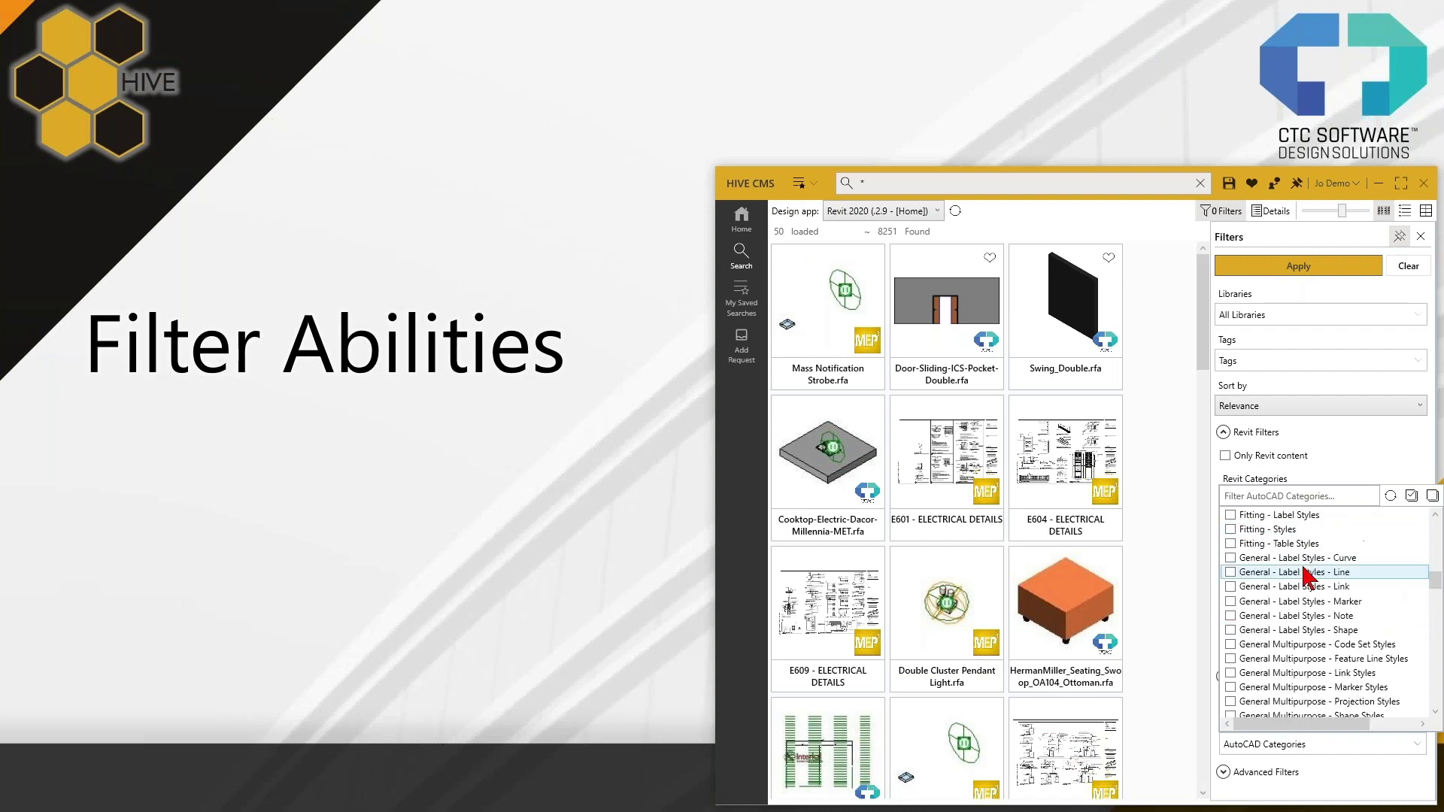
{"action": "scroll", "coordinate": [1301, 624], "scroll_direction": "down", "scroll_amount": 20}
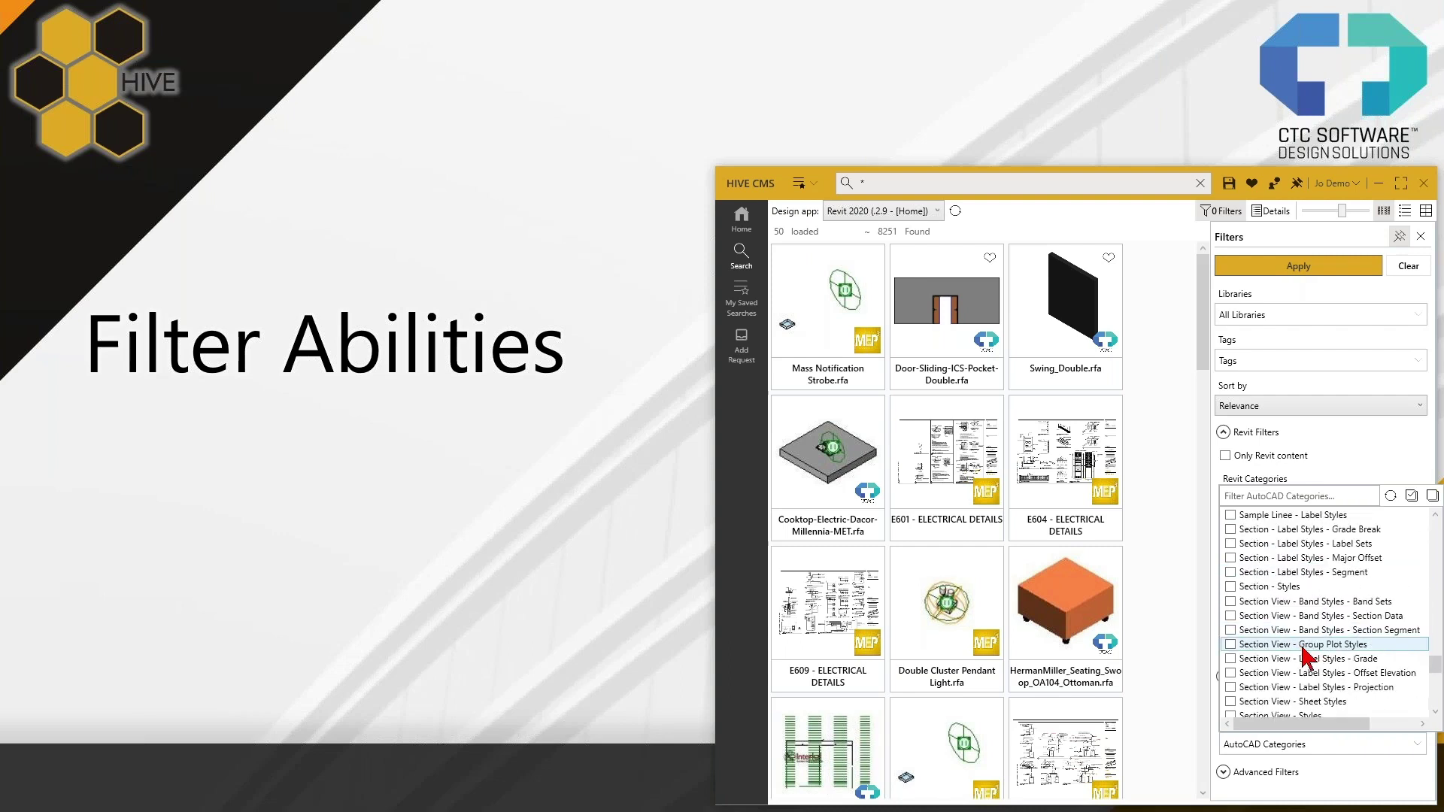
{"action": "scroll", "coordinate": [1307, 654], "scroll_direction": "up", "scroll_amount": 20}
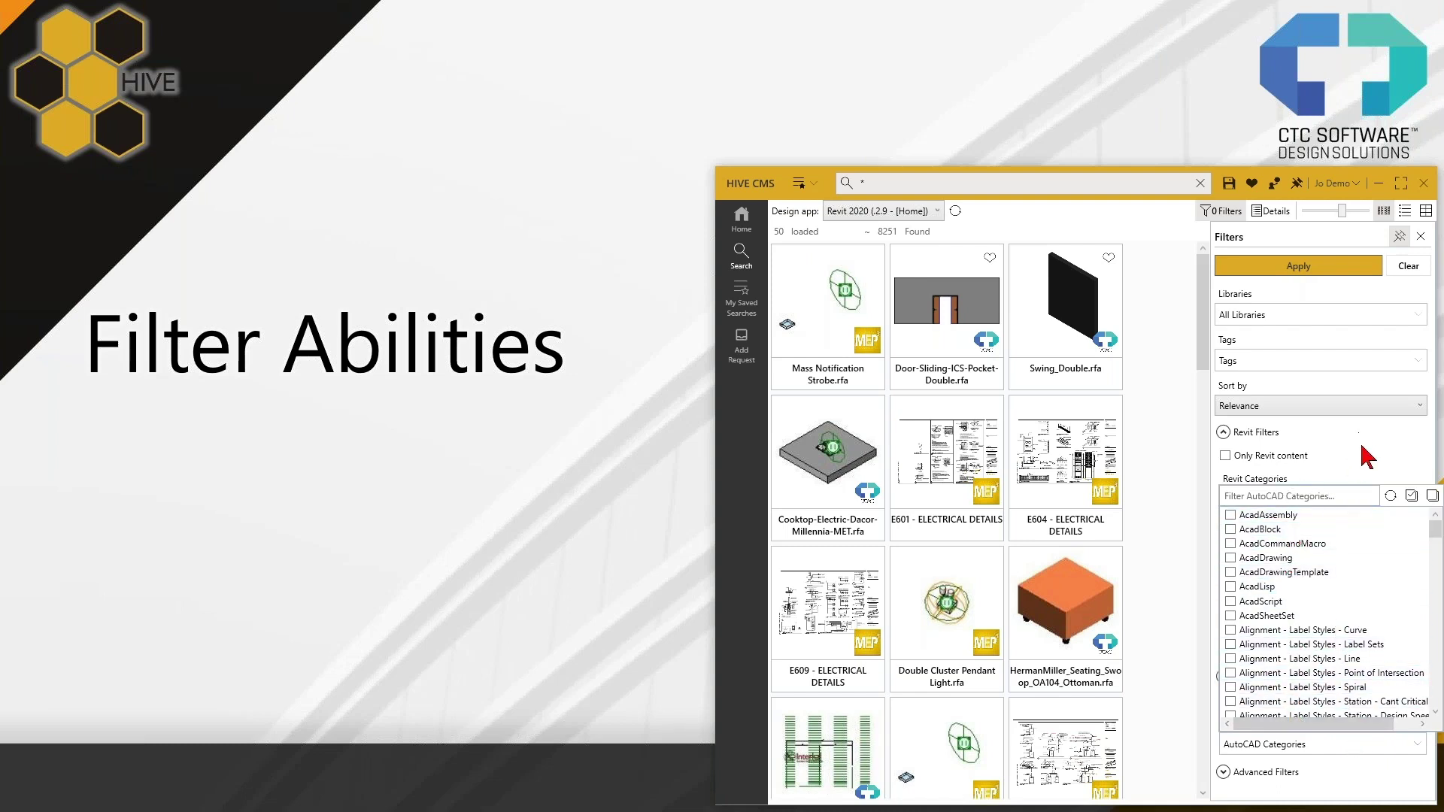
{"action": "left_click", "coordinate": [1331, 496]}
{"action": "type", "text": "site"}
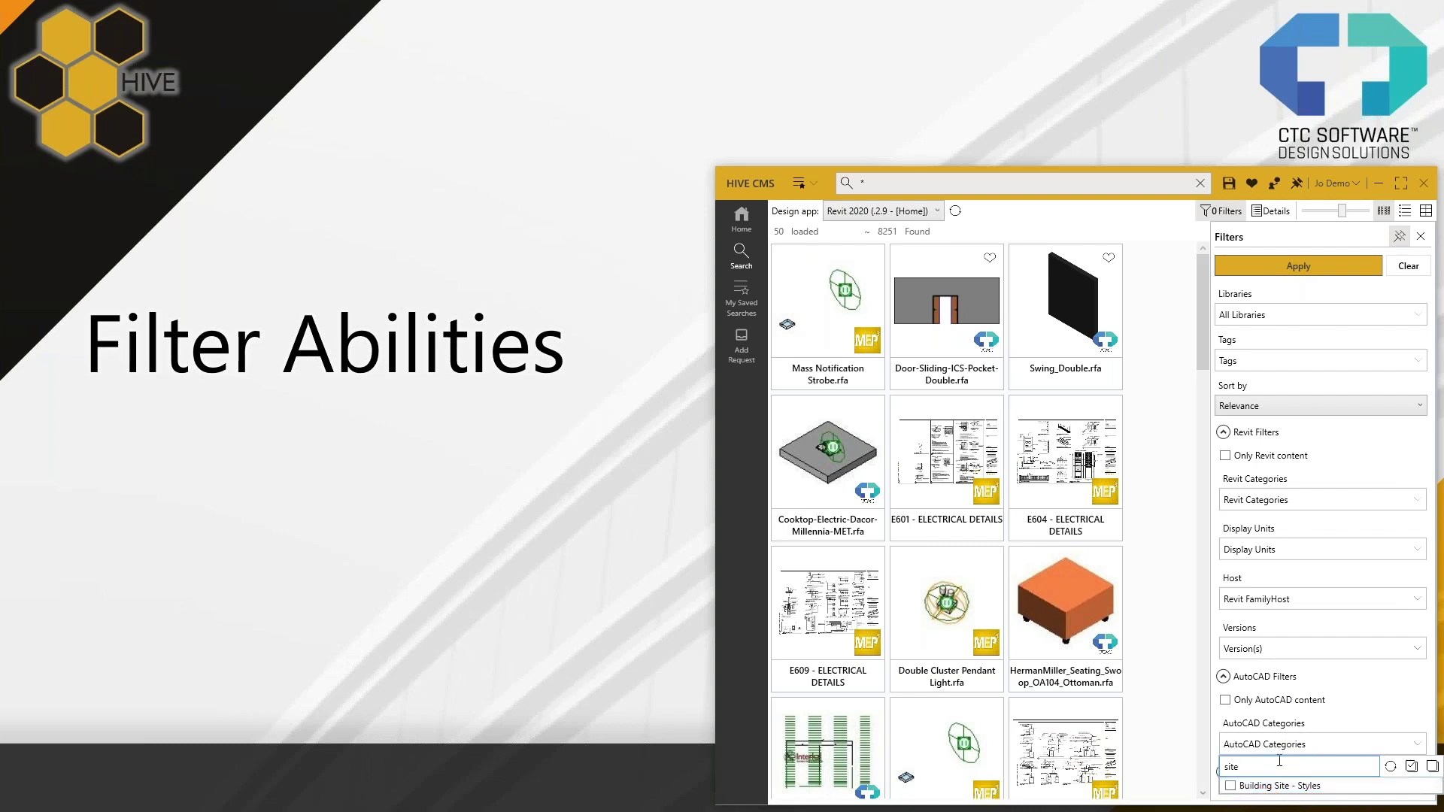
{"action": "key", "text": "BackSpace"}
{"action": "key", "text": "BackSpace"}
{"action": "key", "text": "BackSpace"}
{"action": "key", "text": "BackSpace"}
Untick Only Revit content, filter Revit Categories by 'wa', clear it, and close the list
{"action": "left_click", "coordinate": [1323, 457]}
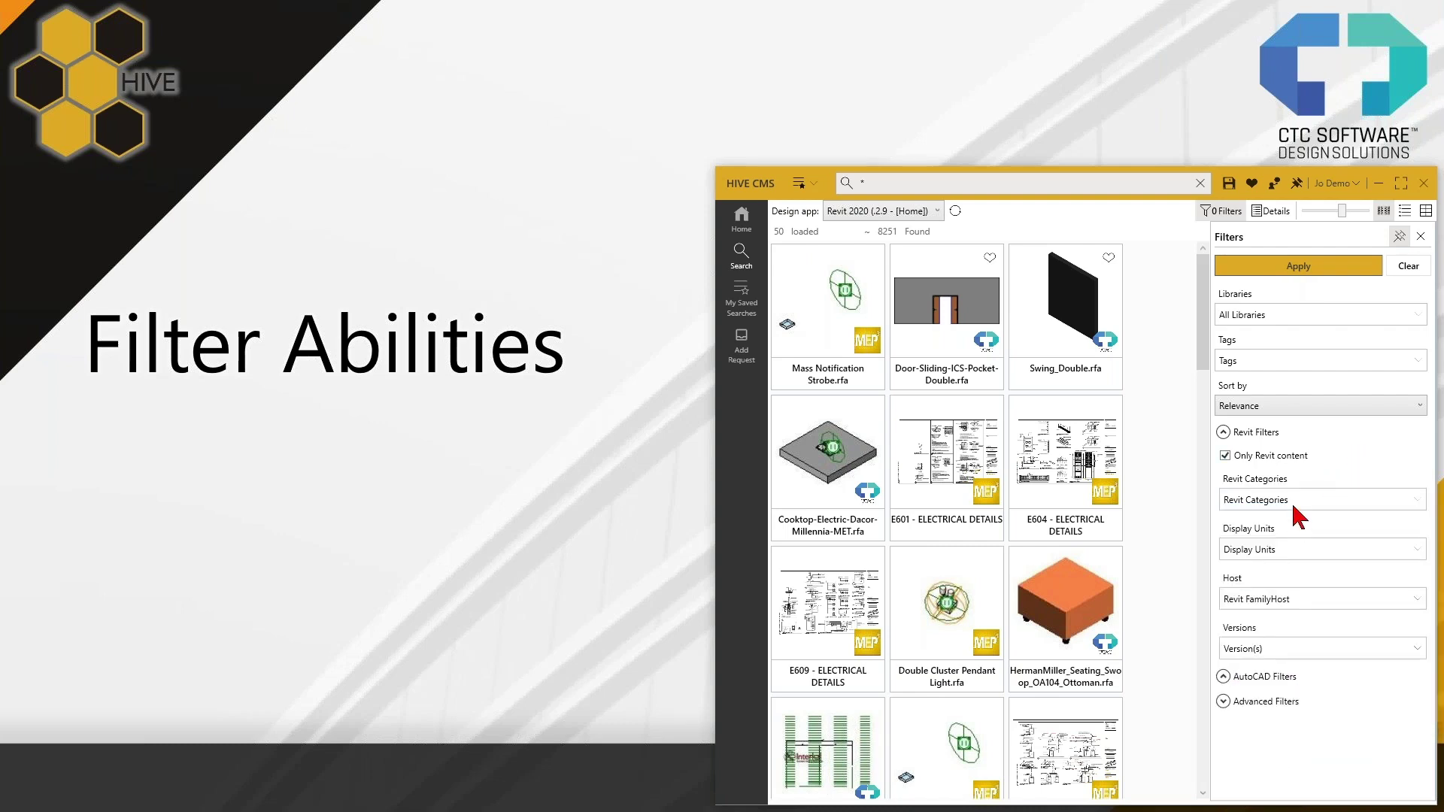
{"action": "left_click", "coordinate": [1276, 456]}
{"action": "left_click", "coordinate": [1290, 500]}
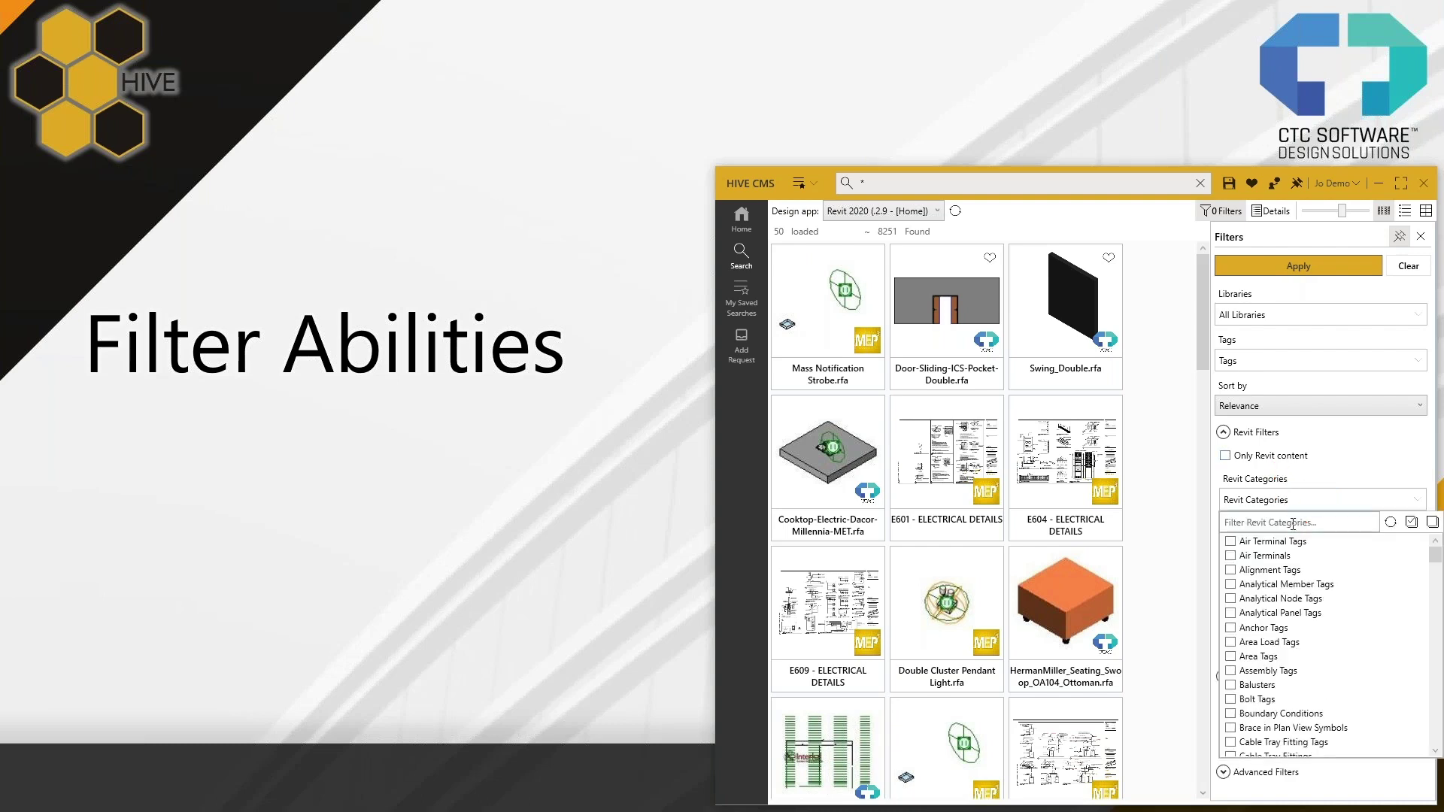
{"action": "left_click", "coordinate": [1292, 524]}
{"action": "type", "text": "wall"}
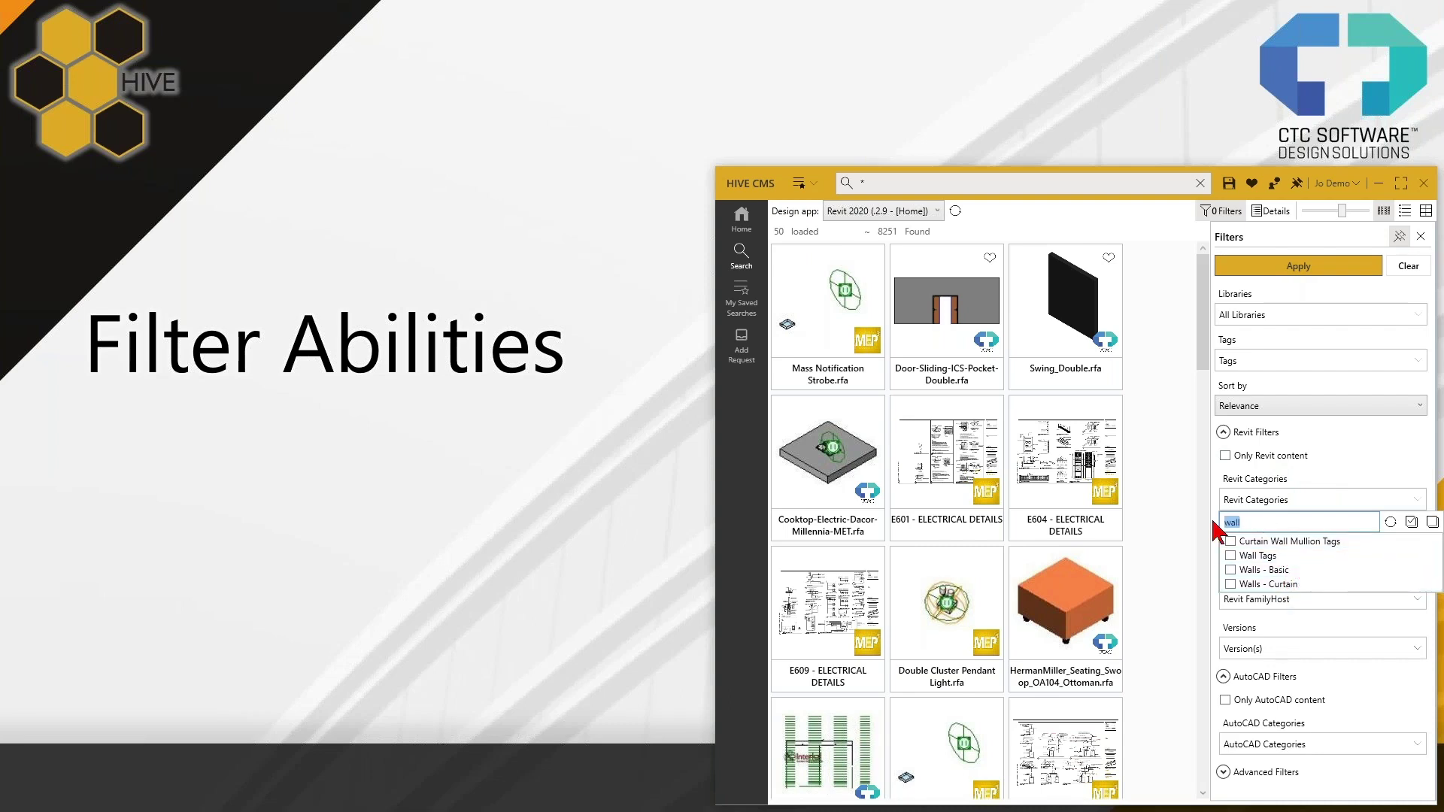
{"action": "key", "text": "BackSpace"}
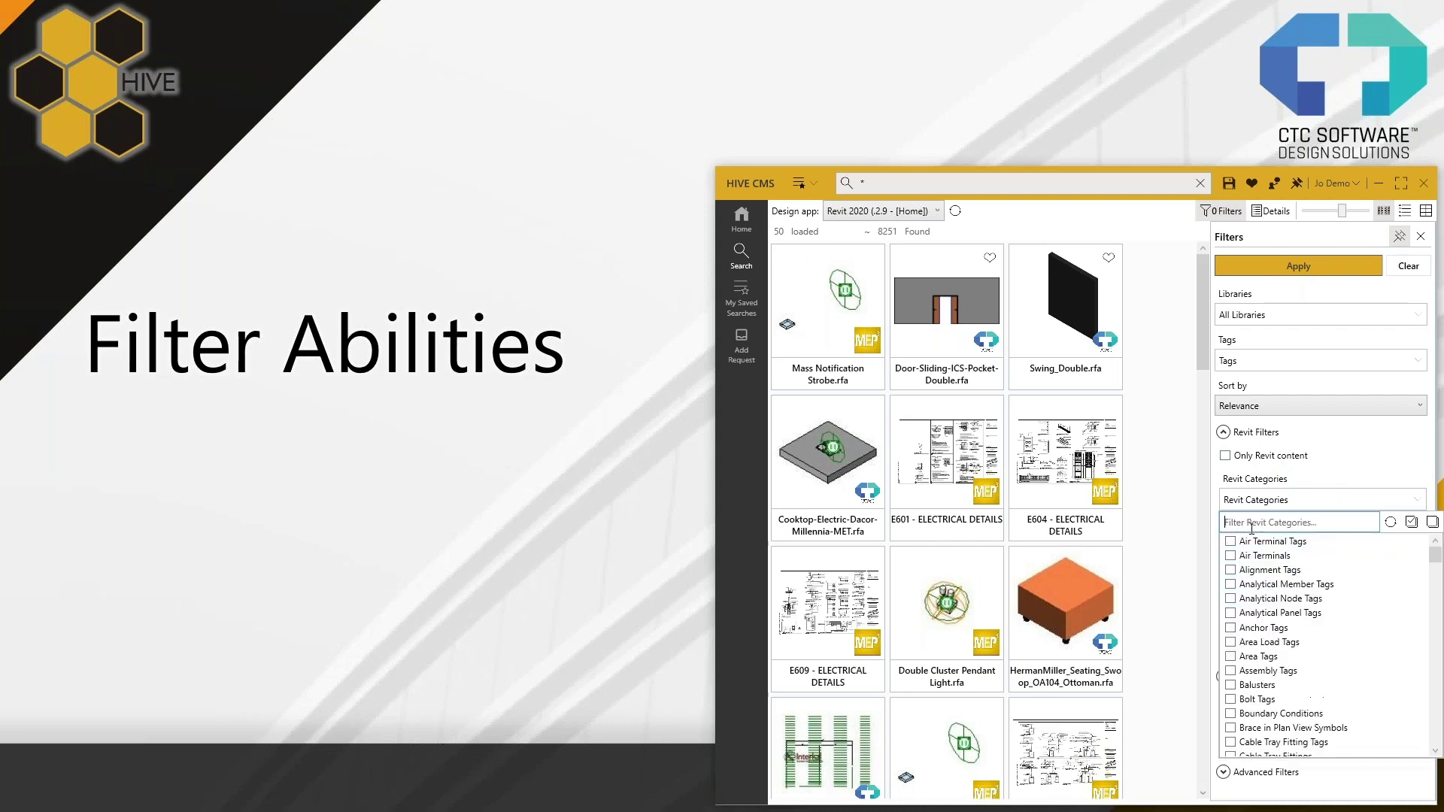
{"action": "left_click", "coordinate": [1335, 482]}
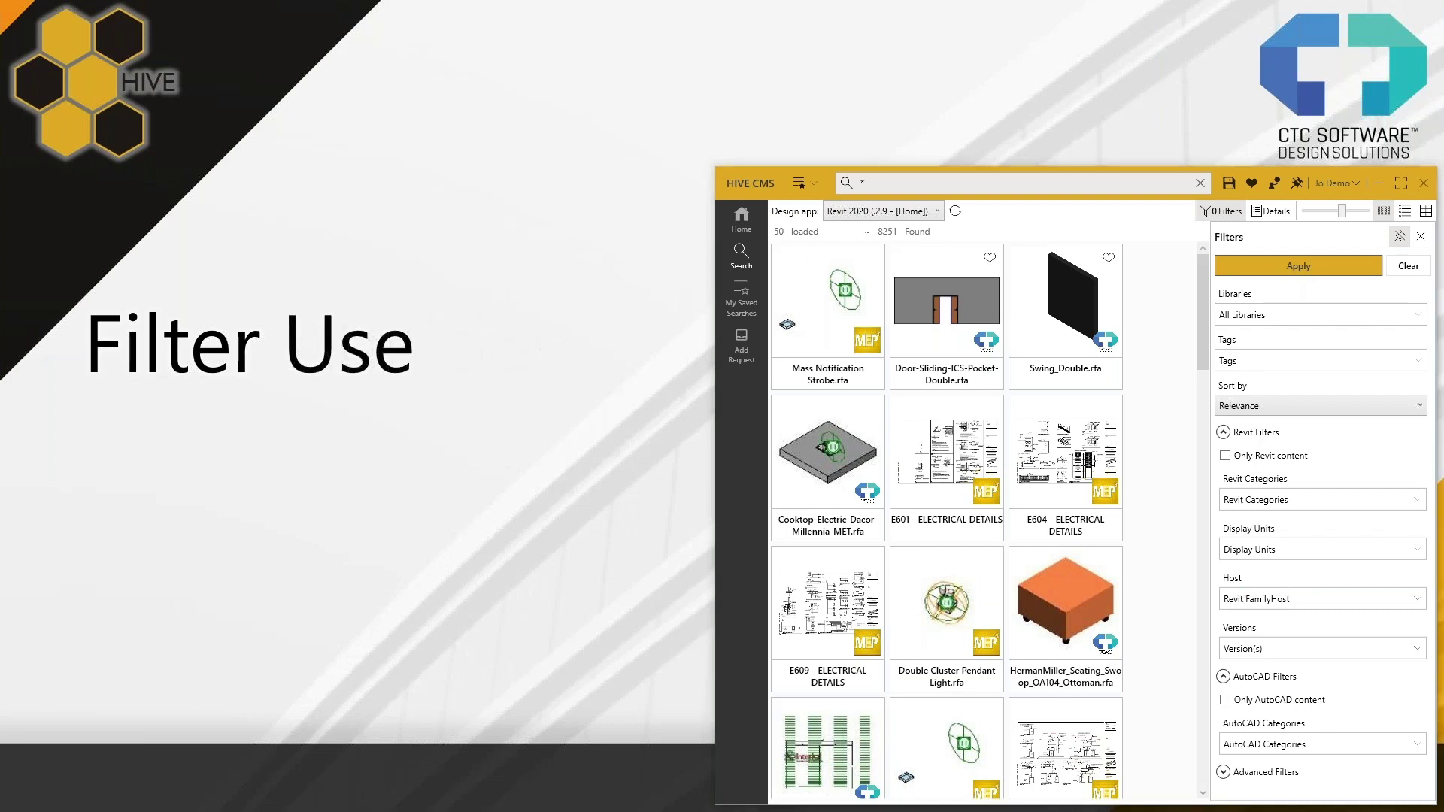
Search for 'single' to get 297 results and scroll through them
{"action": "left_click", "coordinate": [837, 184]}
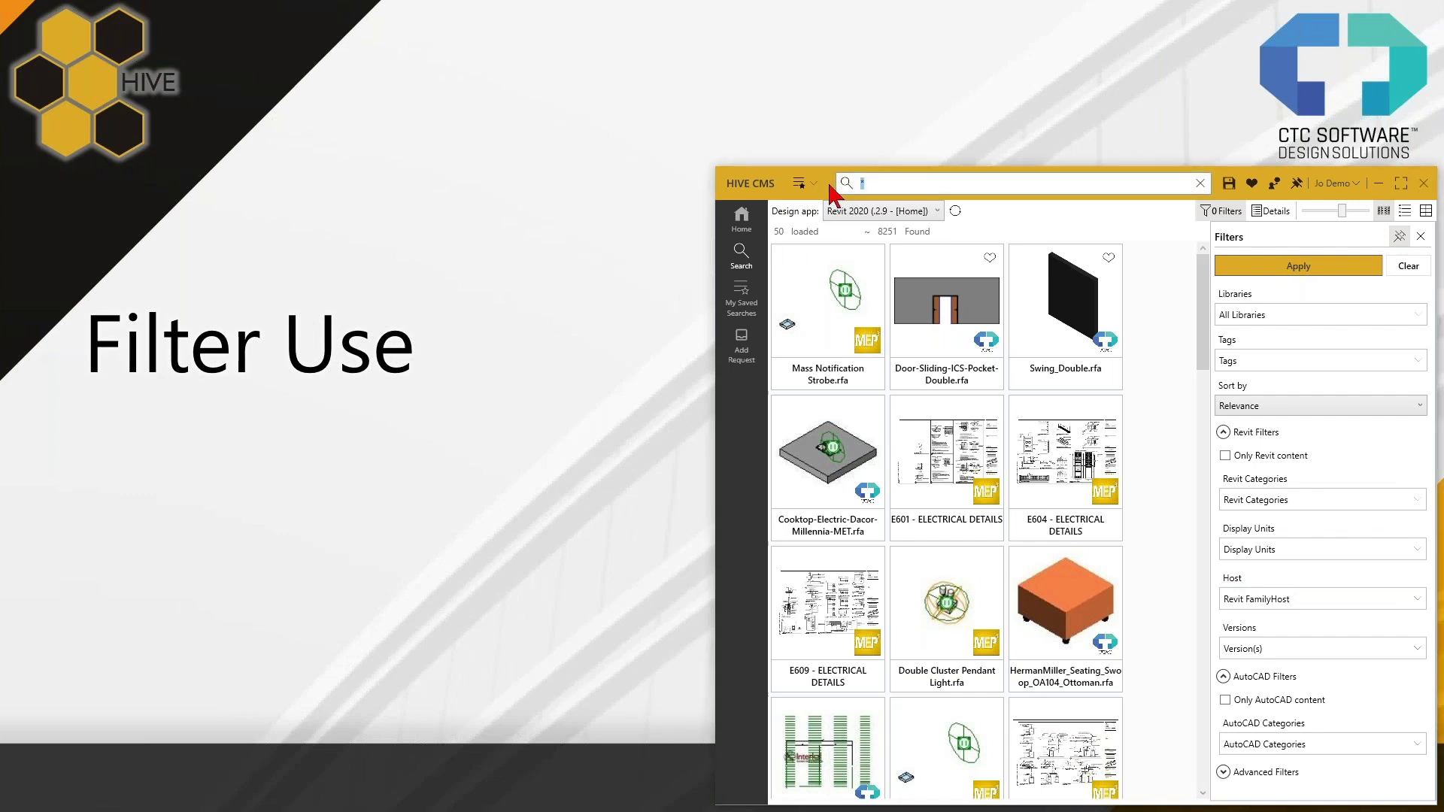
{"action": "mouse_move", "coordinate": [1031, 630]}
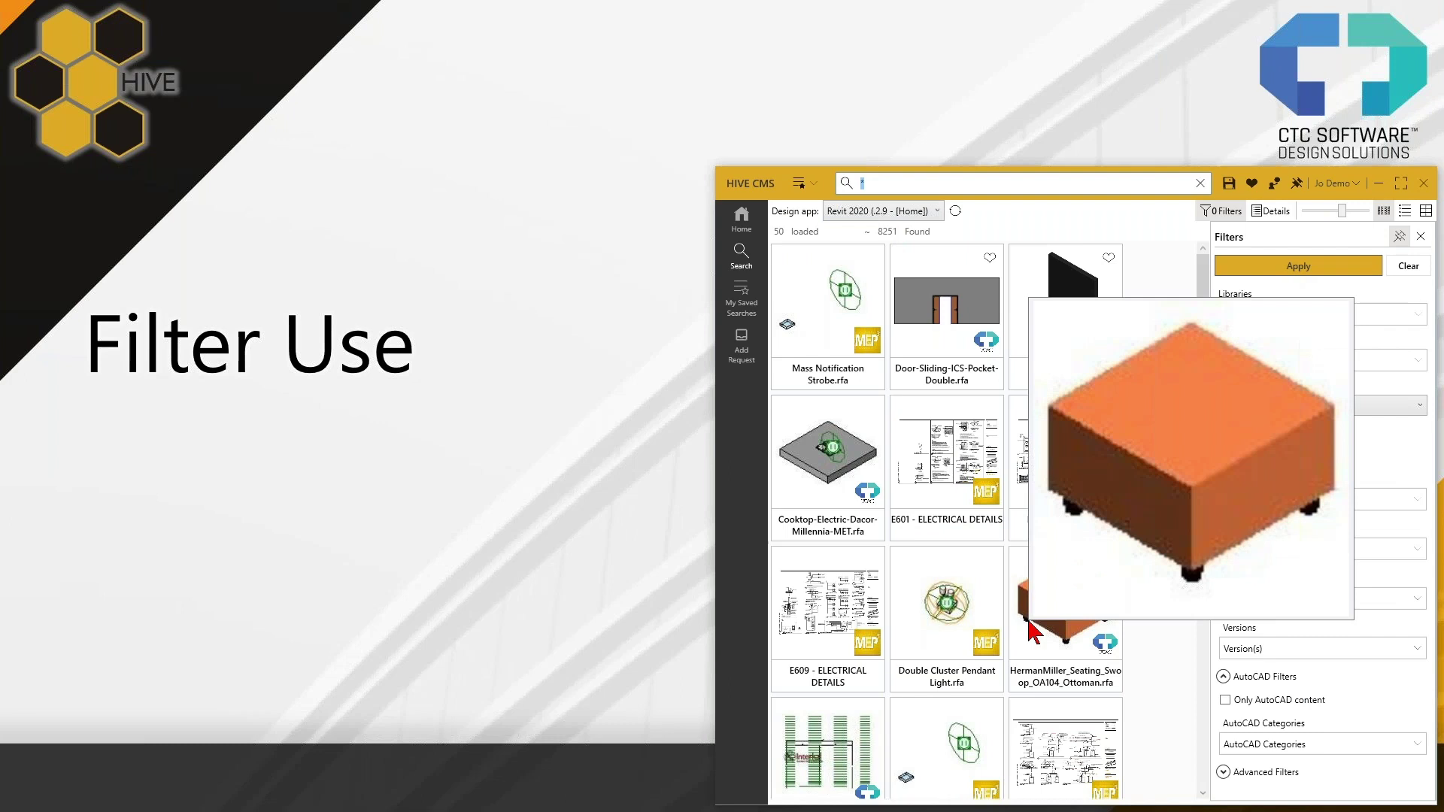
{"action": "type", "text": "single"}
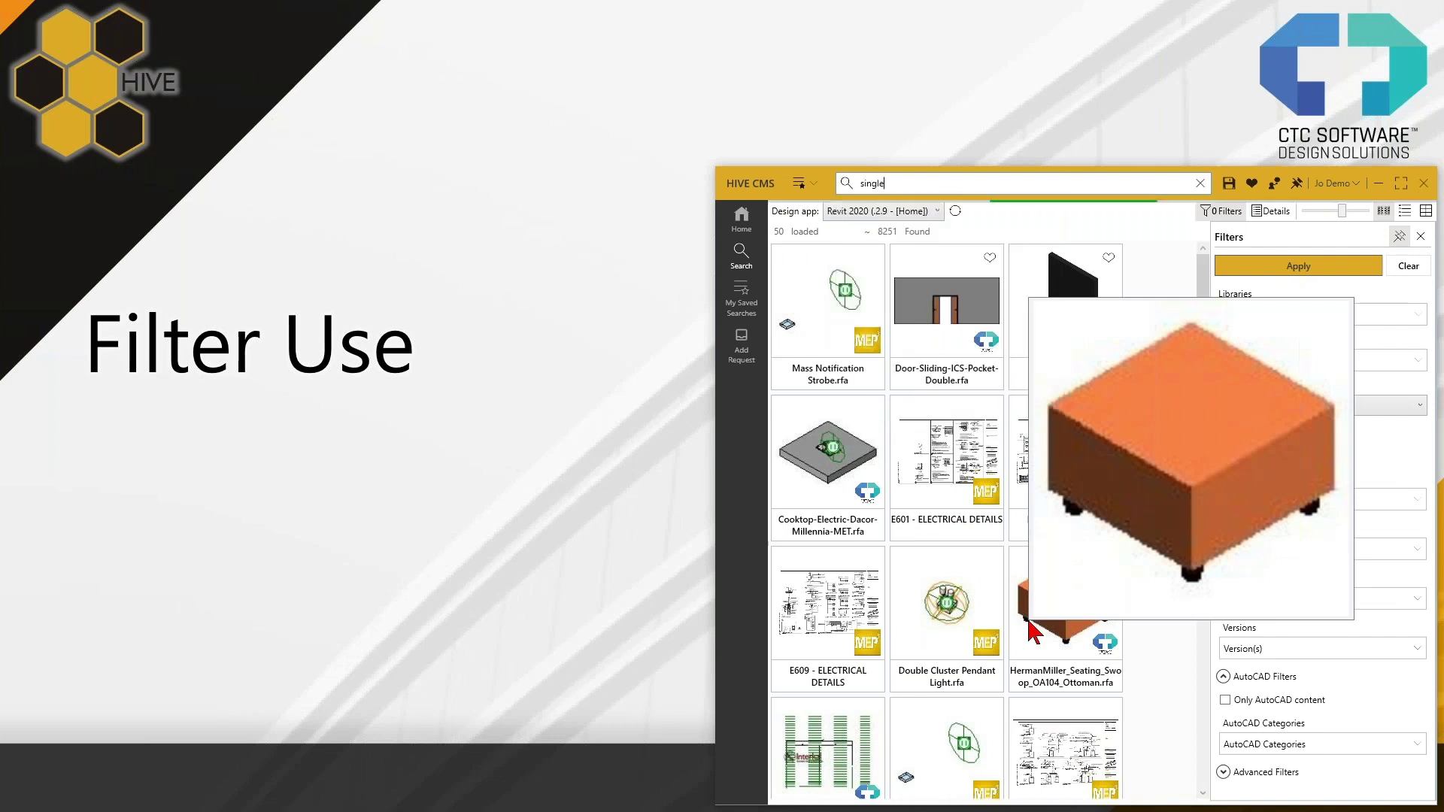
{"action": "key", "text": "Return"}
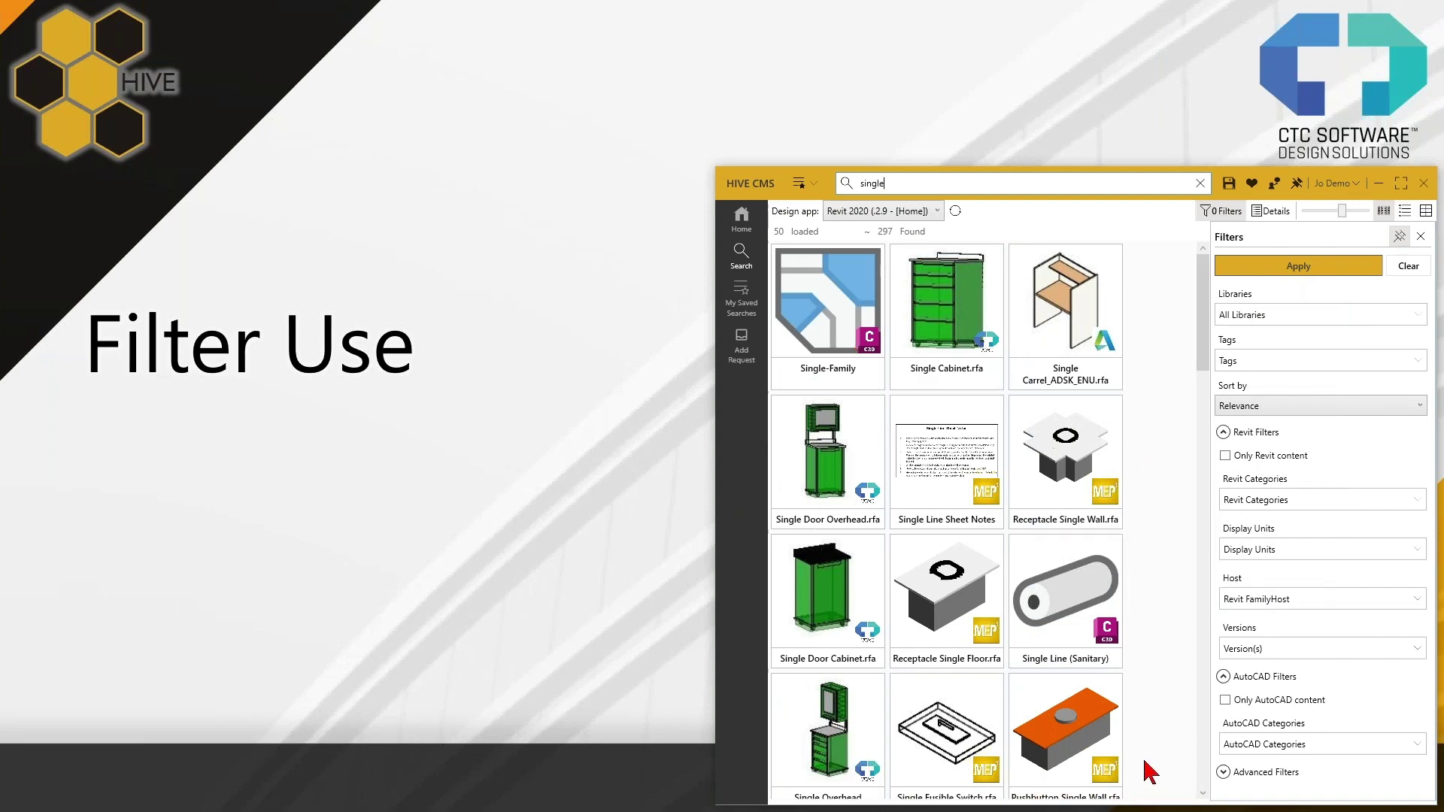
{"action": "scroll", "coordinate": [1151, 636], "scroll_direction": "down", "scroll_amount": 10}
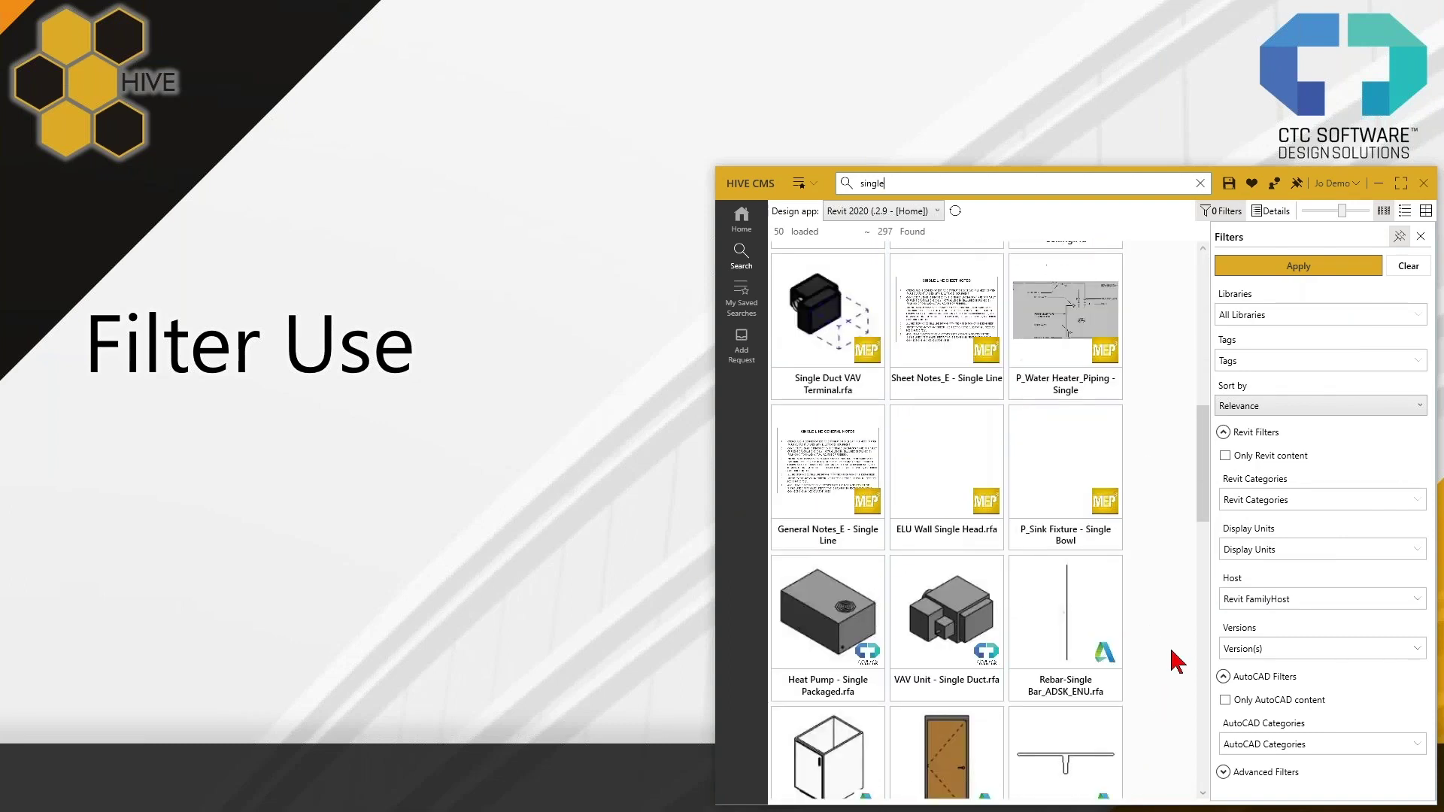
{"action": "scroll", "coordinate": [1178, 661], "scroll_direction": "down", "scroll_amount": 2}
{"action": "scroll", "coordinate": [1177, 662], "scroll_direction": "up", "scroll_amount": 12}
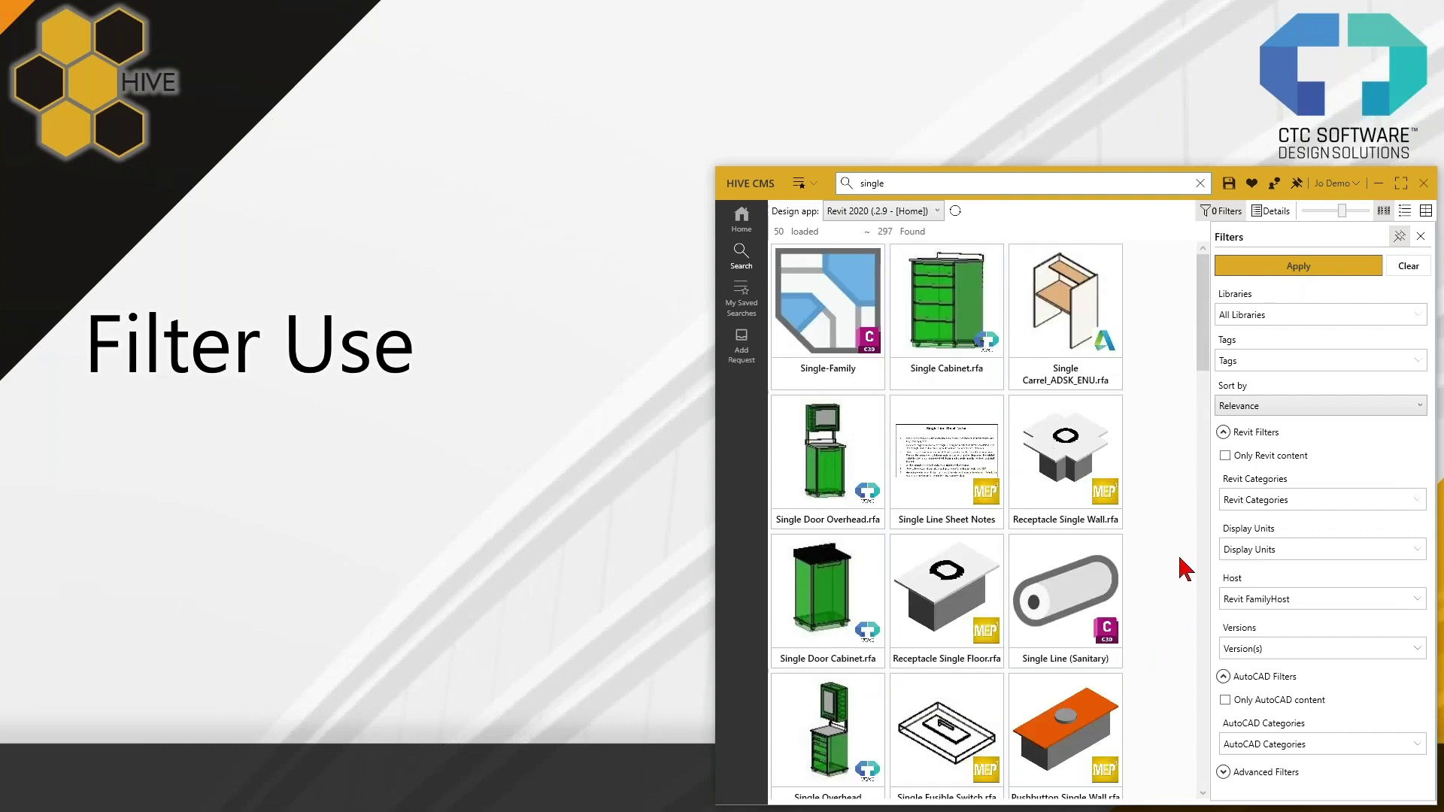
Filter the 'single' search to the Doors Revit category and apply it
{"action": "left_click", "coordinate": [1233, 508]}
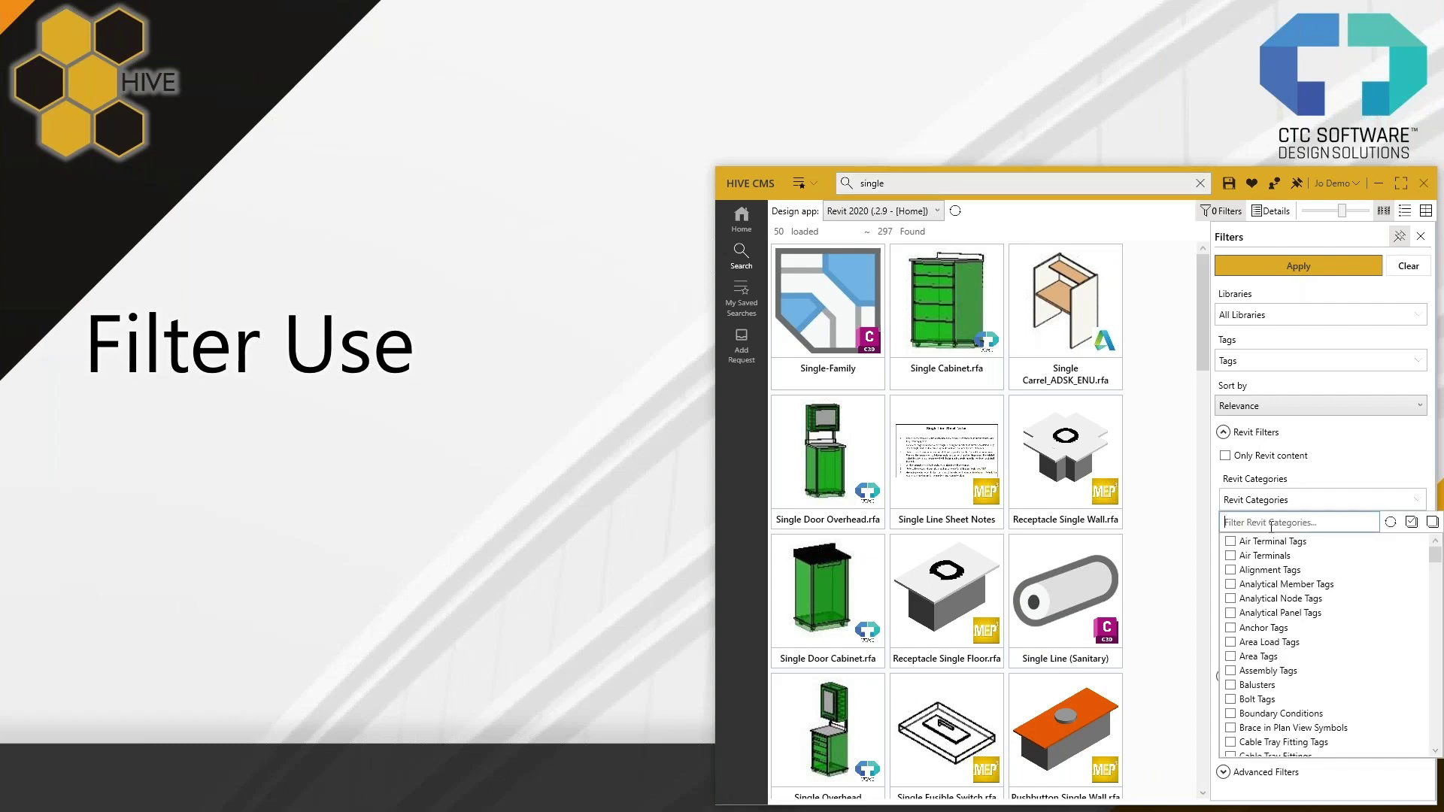
{"action": "type", "text": "door"}
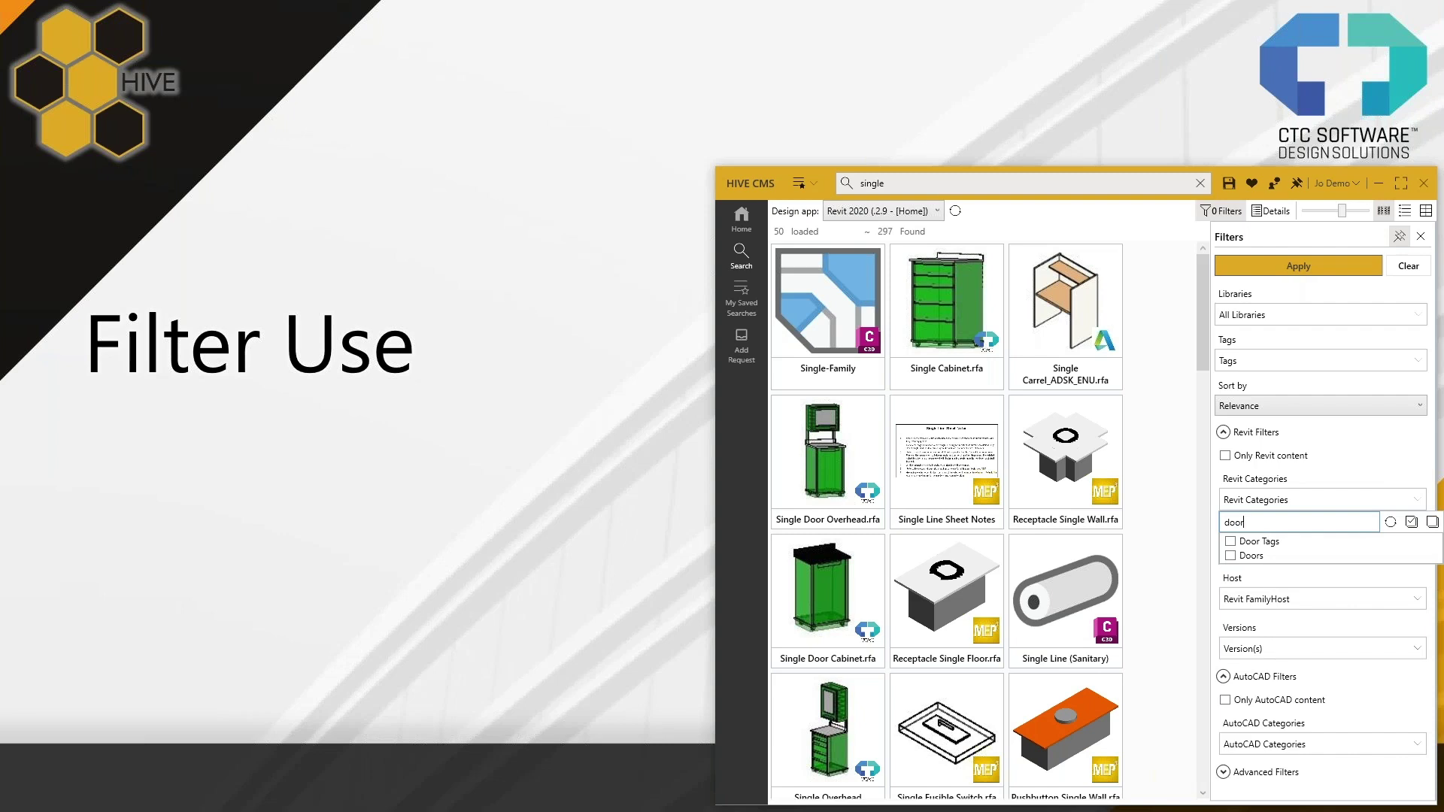
{"action": "left_click", "coordinate": [1231, 556]}
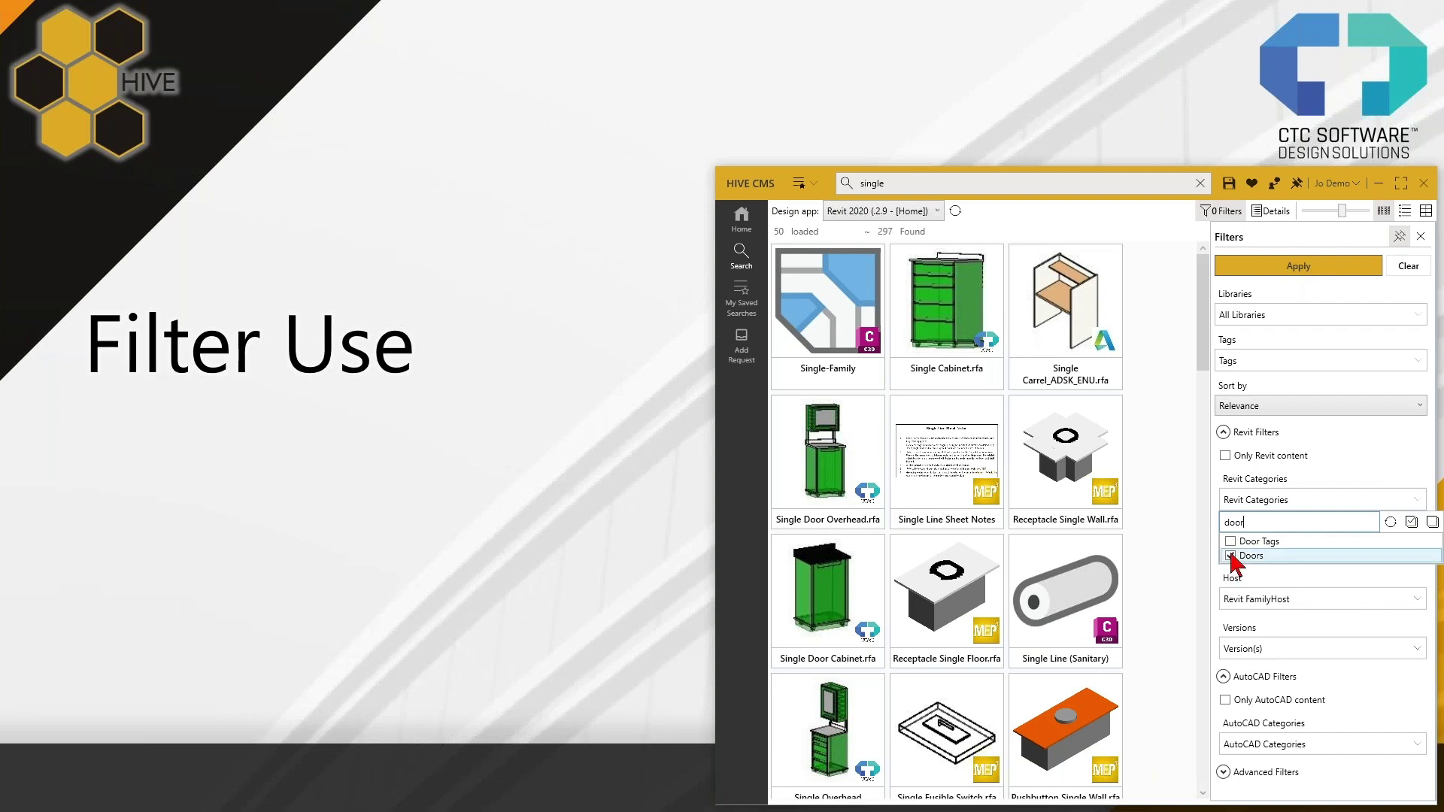
{"action": "left_click_drag", "start_coordinate": [1246, 521], "coordinate": [1203, 524]}
{"action": "key", "text": "BackSpace"}
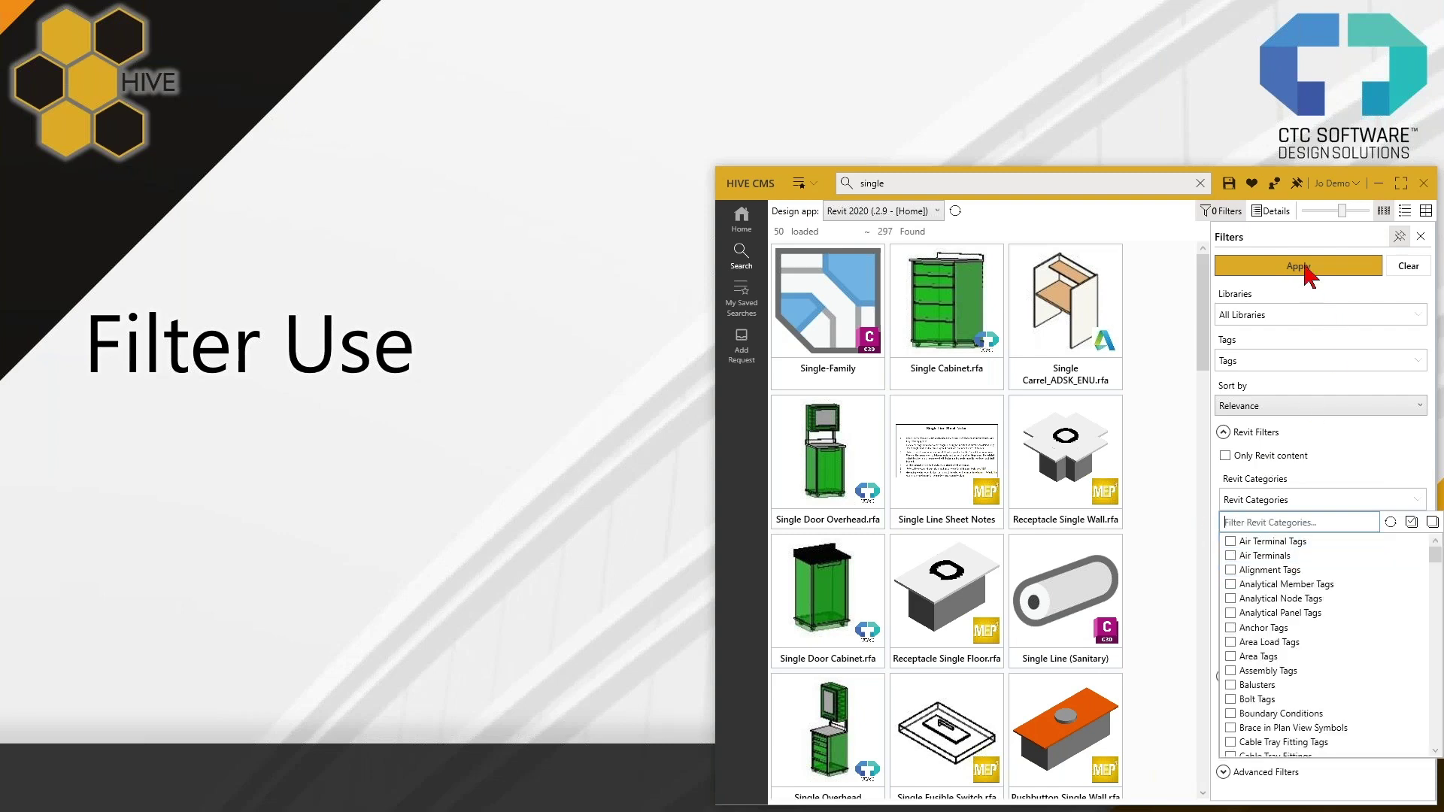
{"action": "left_click", "coordinate": [1304, 266]}
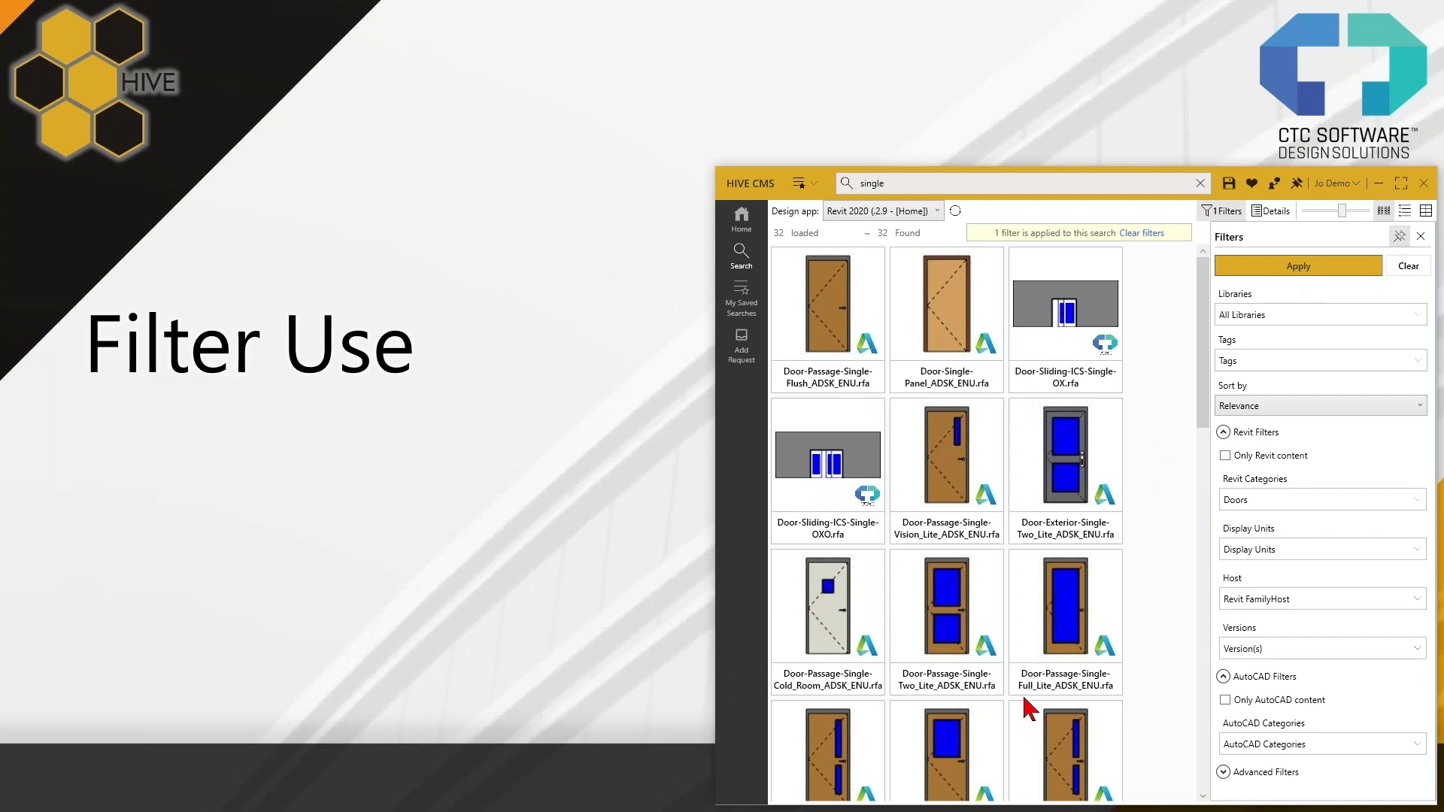
Select the 'single' search term and scroll through the 32 door results
{"action": "left_click", "coordinate": [865, 184]}
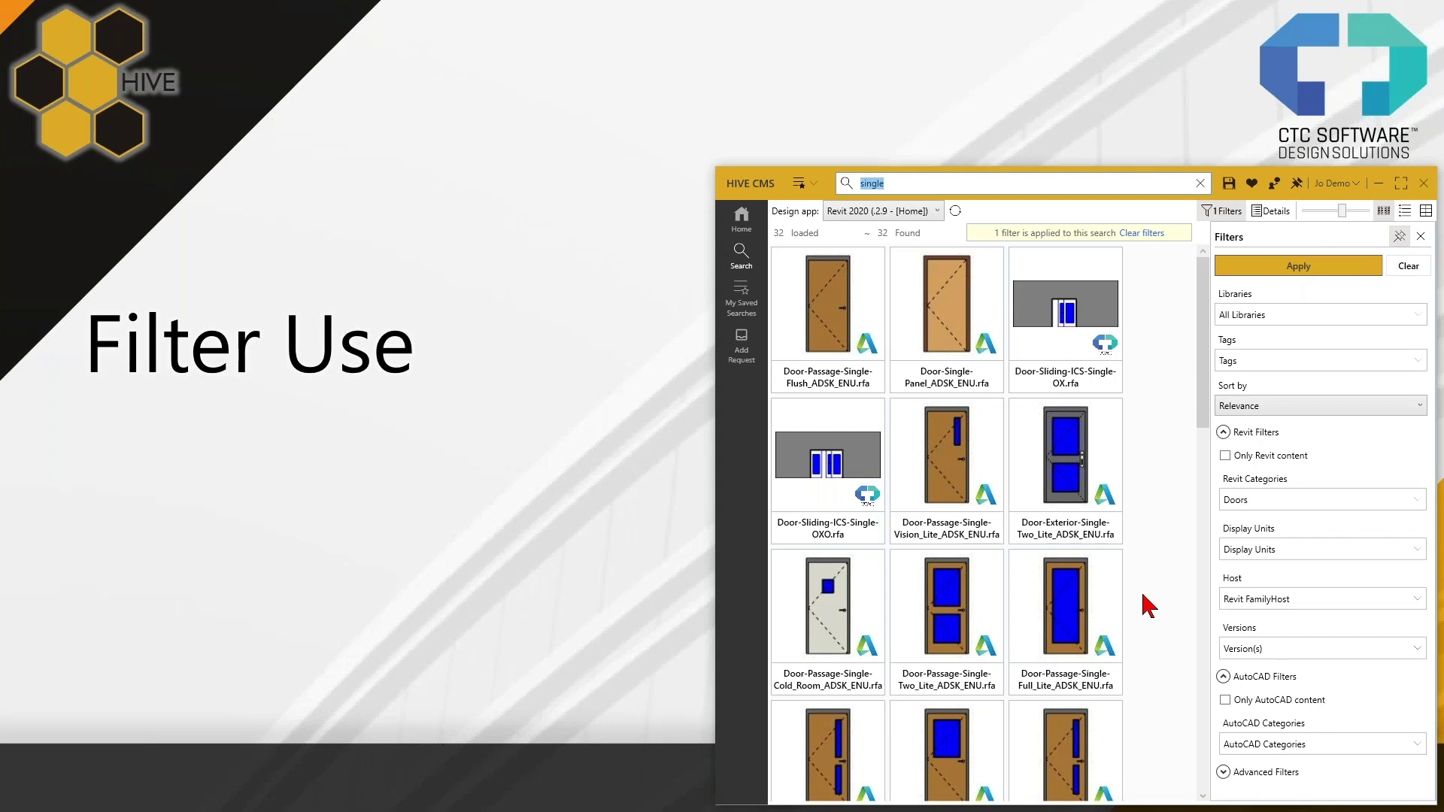
{"action": "scroll", "coordinate": [1148, 606], "scroll_direction": "down", "scroll_amount": 5}
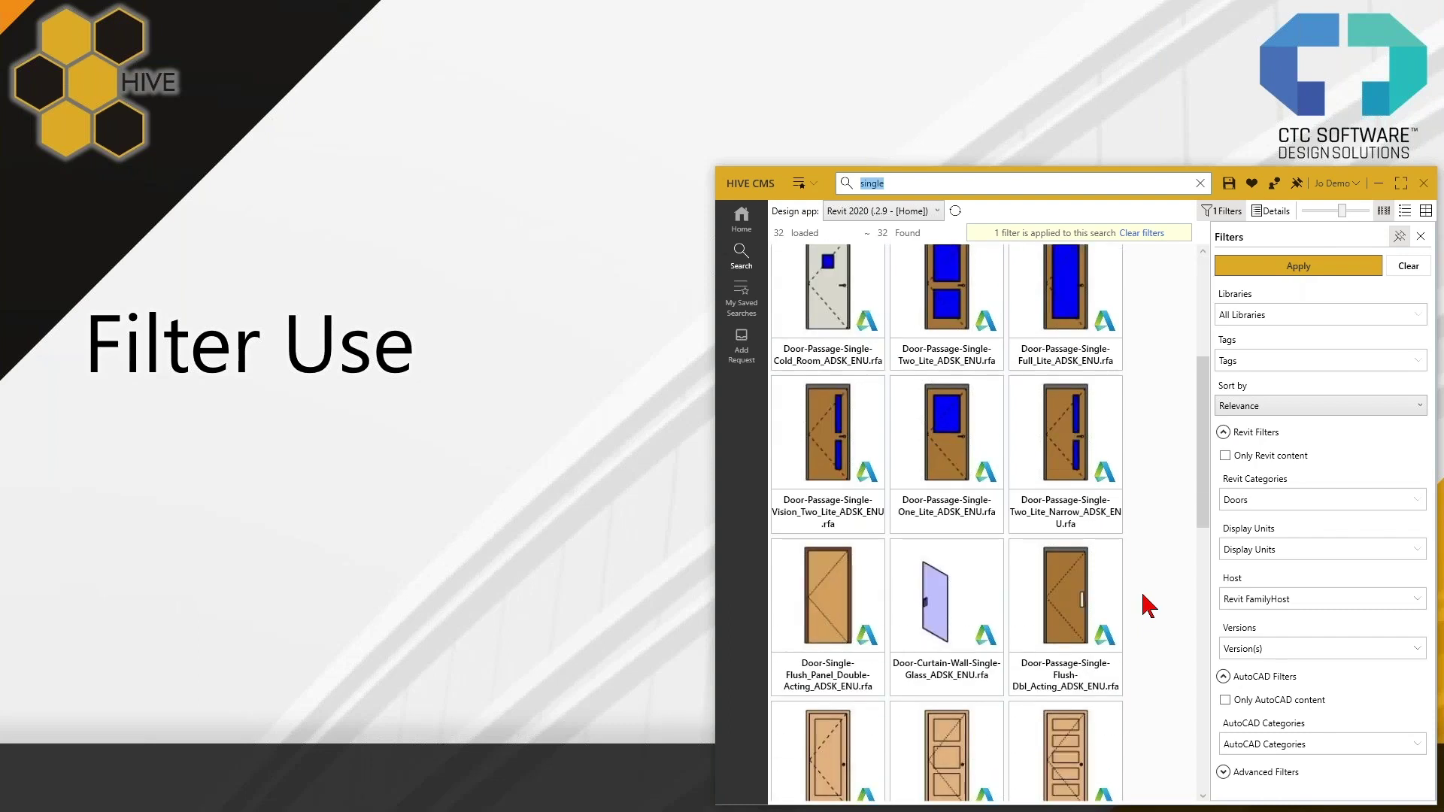
{"action": "scroll", "coordinate": [1145, 598], "scroll_direction": "down", "scroll_amount": 2}
{"action": "scroll", "coordinate": [1144, 597], "scroll_direction": "up", "scroll_amount": 6}
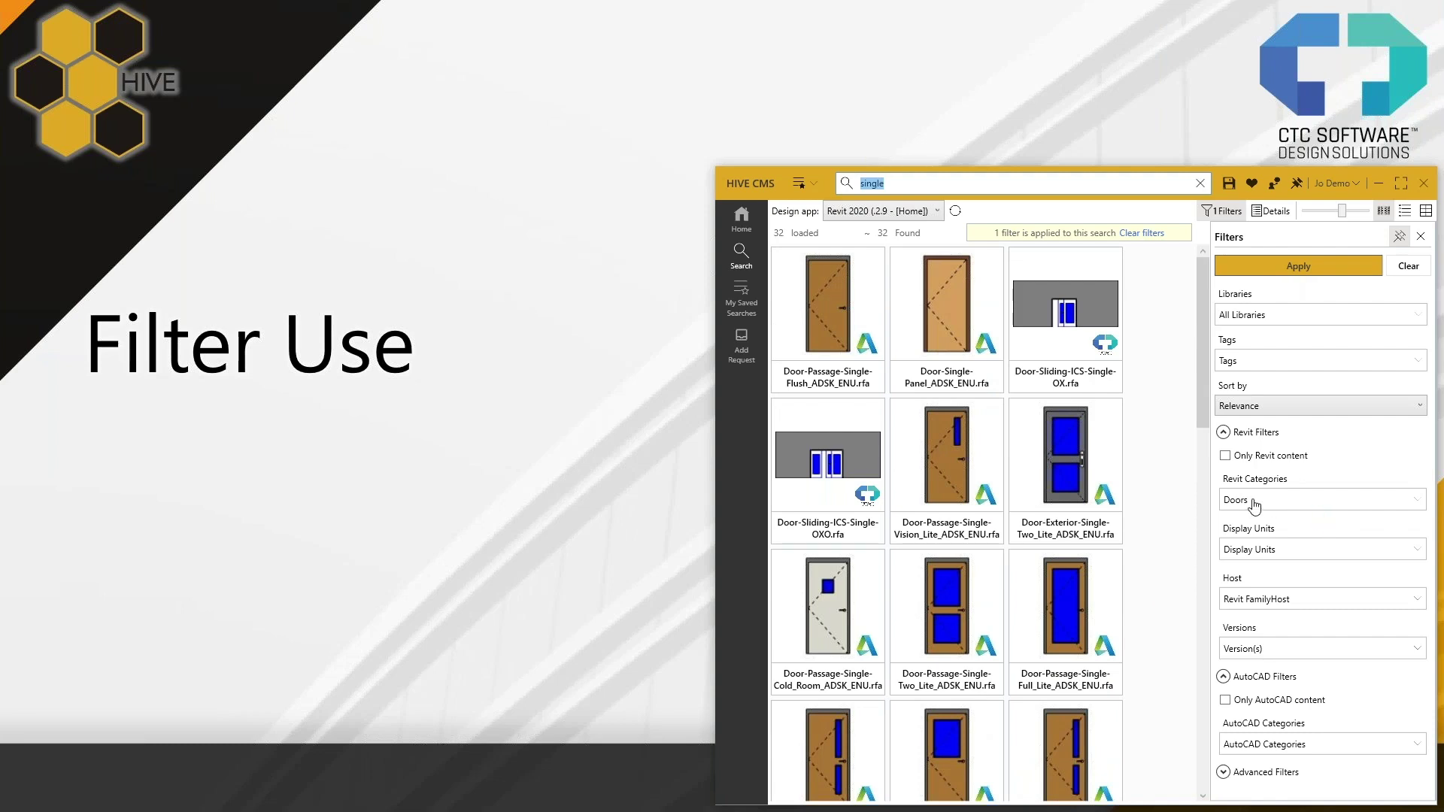
{"action": "left_click", "coordinate": [8, 638]}
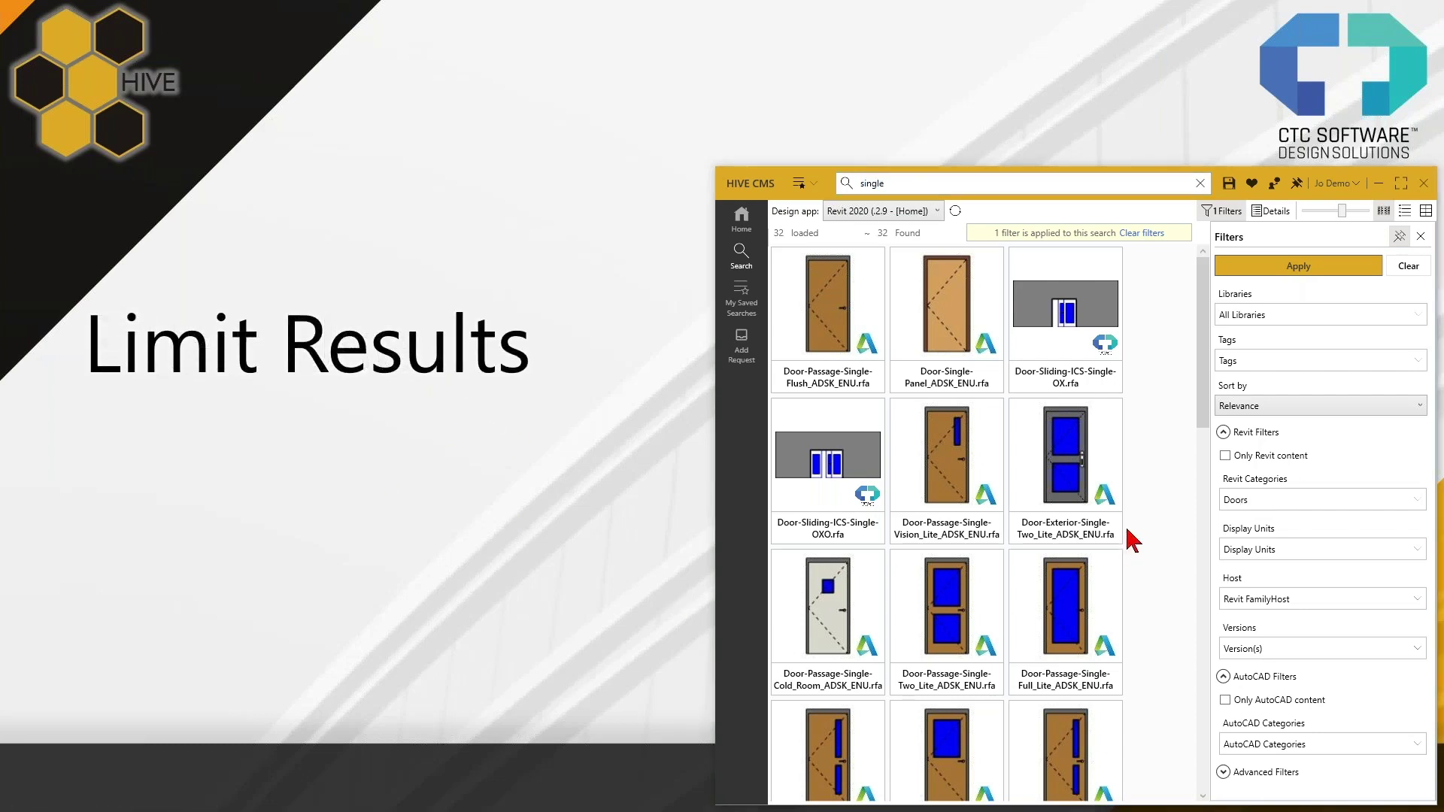
{"action": "left_click", "coordinate": [1197, 376]}
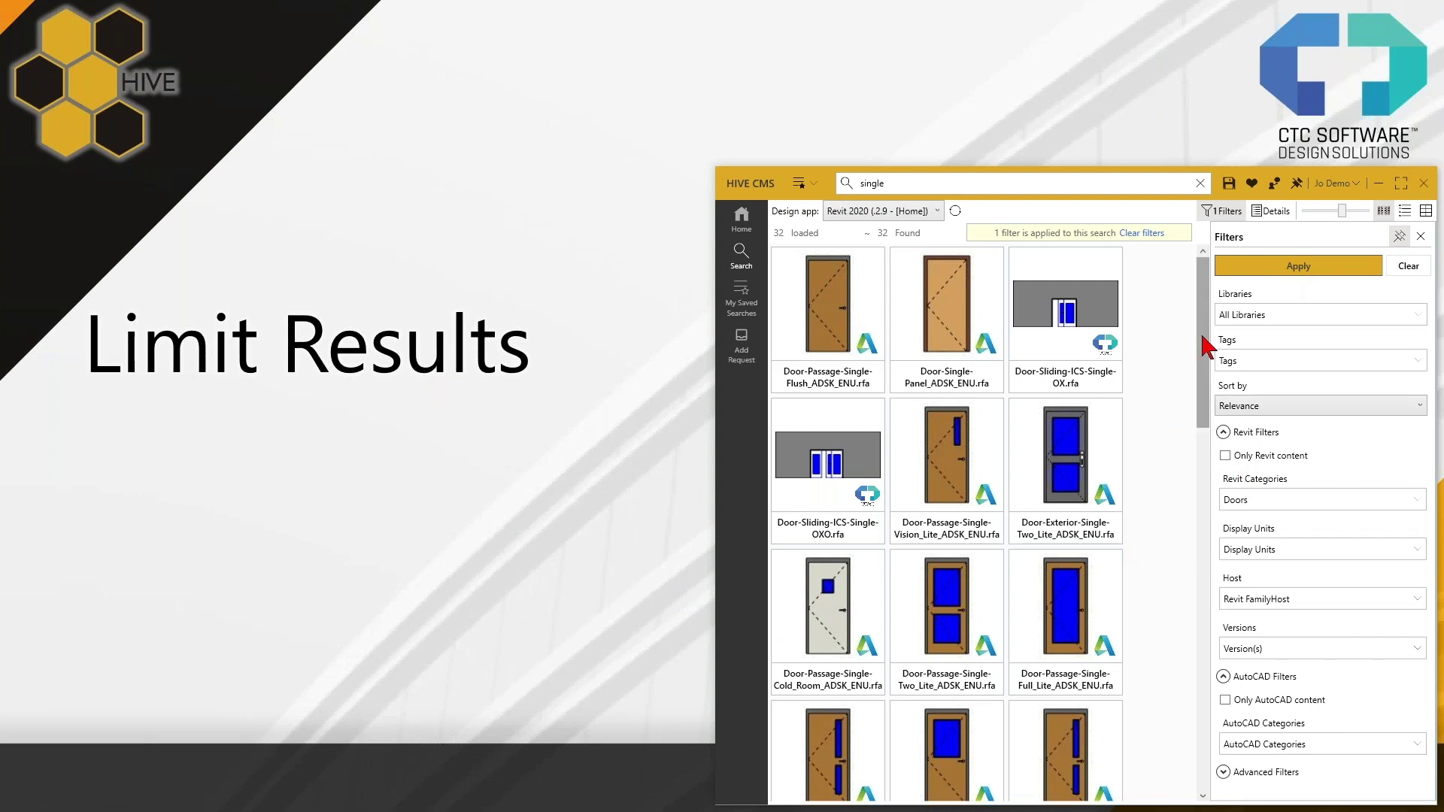
{"action": "scroll", "coordinate": [1205, 376], "scroll_direction": "down", "scroll_amount": 1}
{"action": "left_click_drag", "start_coordinate": [1206, 376], "coordinate": [1164, 193]}
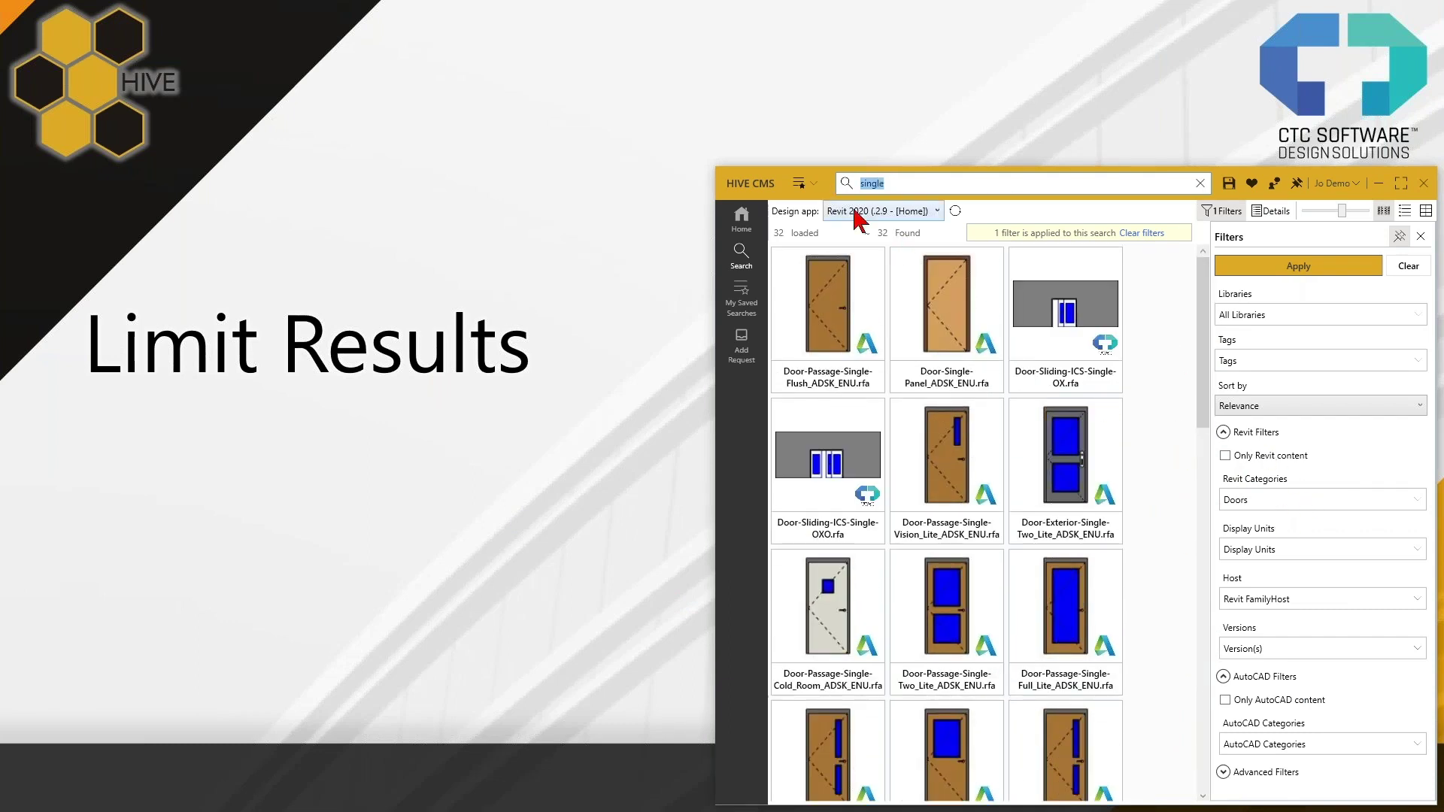
Search for 'shared', then replace the term with 'air' while keeping the Doors filter
{"action": "type", "text": "shared"}
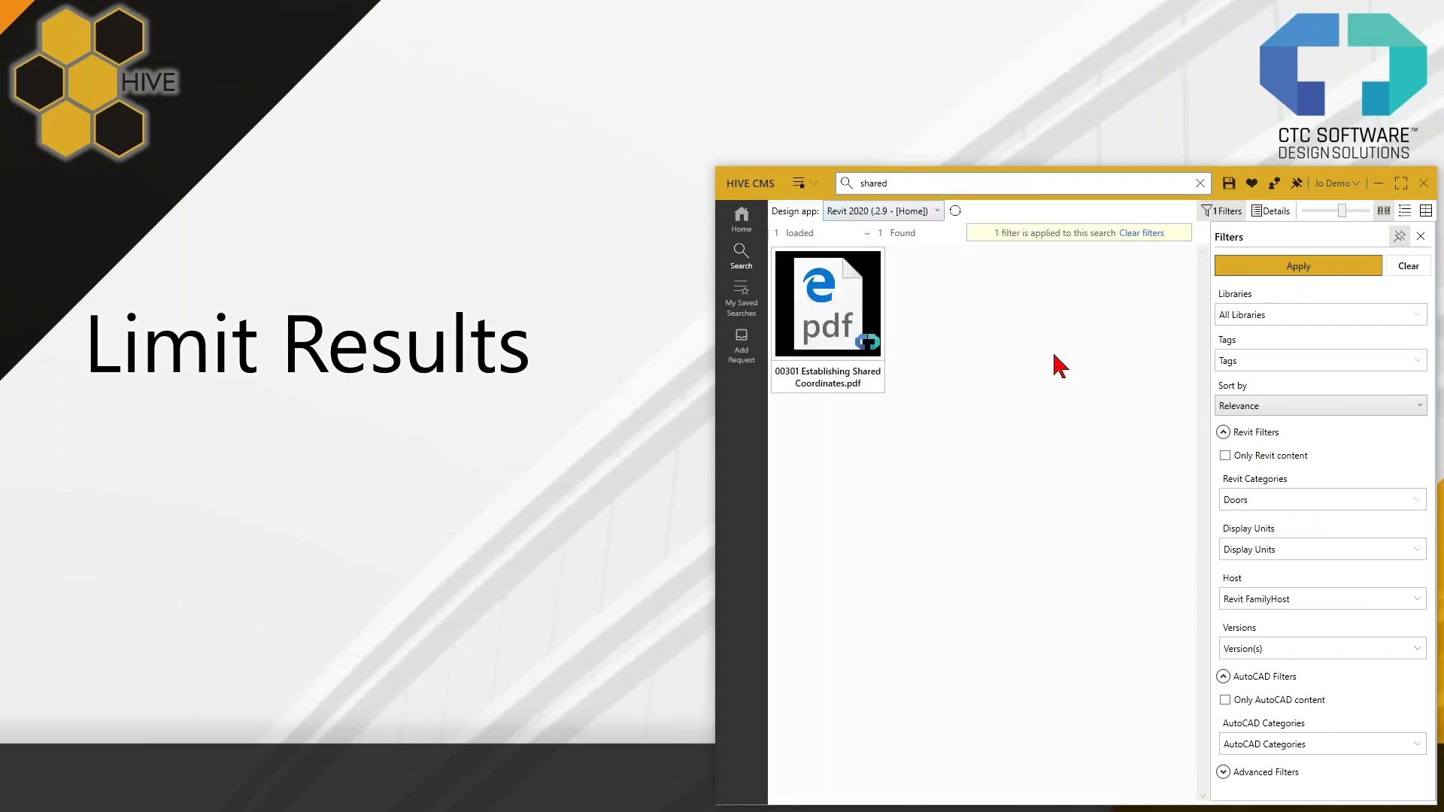
{"action": "left_click", "coordinate": [1275, 502]}
{"action": "left_click", "coordinate": [1275, 503]}
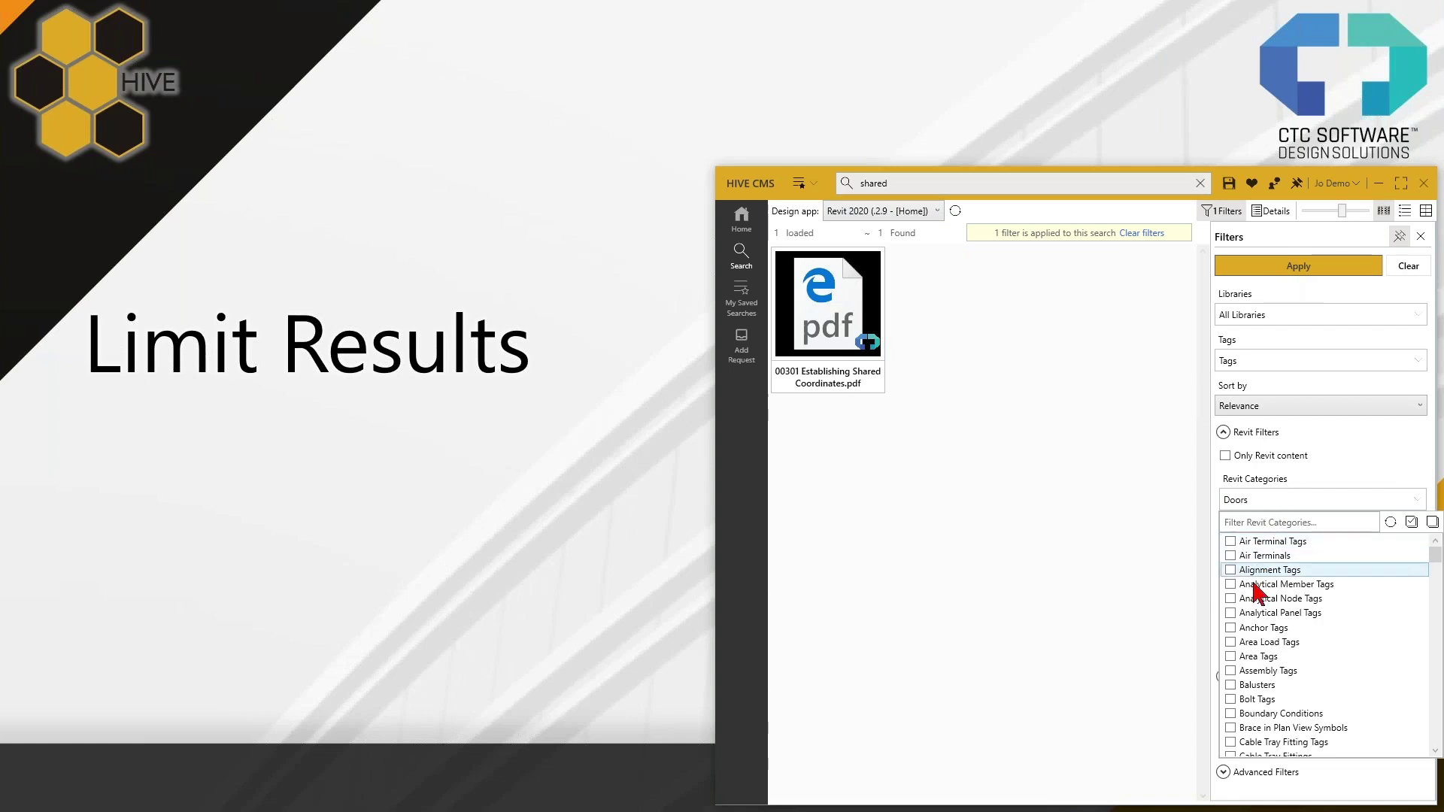
{"action": "left_click", "coordinate": [905, 184]}
{"action": "double_click", "coordinate": [906, 183]}
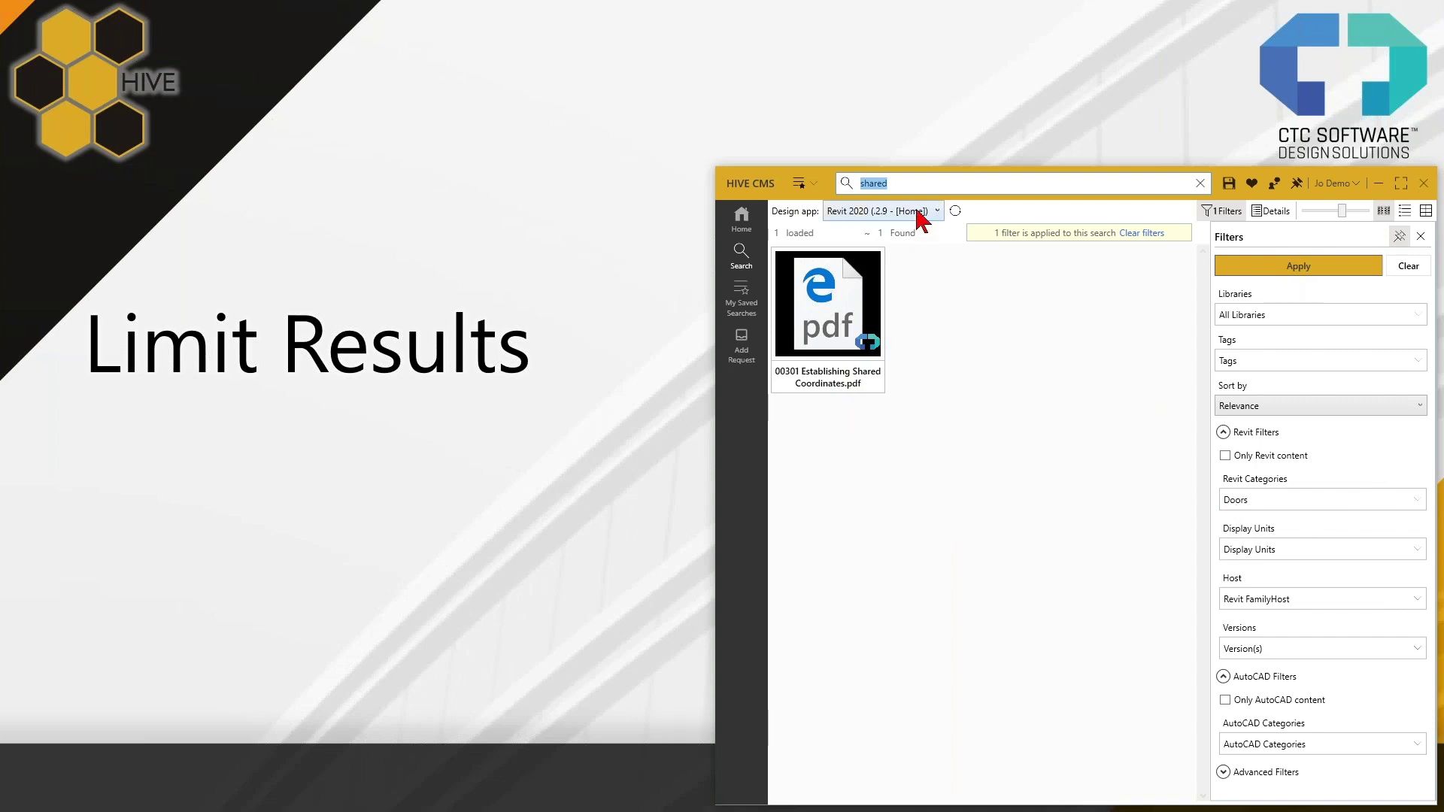
{"action": "left_click", "coordinate": [899, 187]}
{"action": "type", "text": "air"}
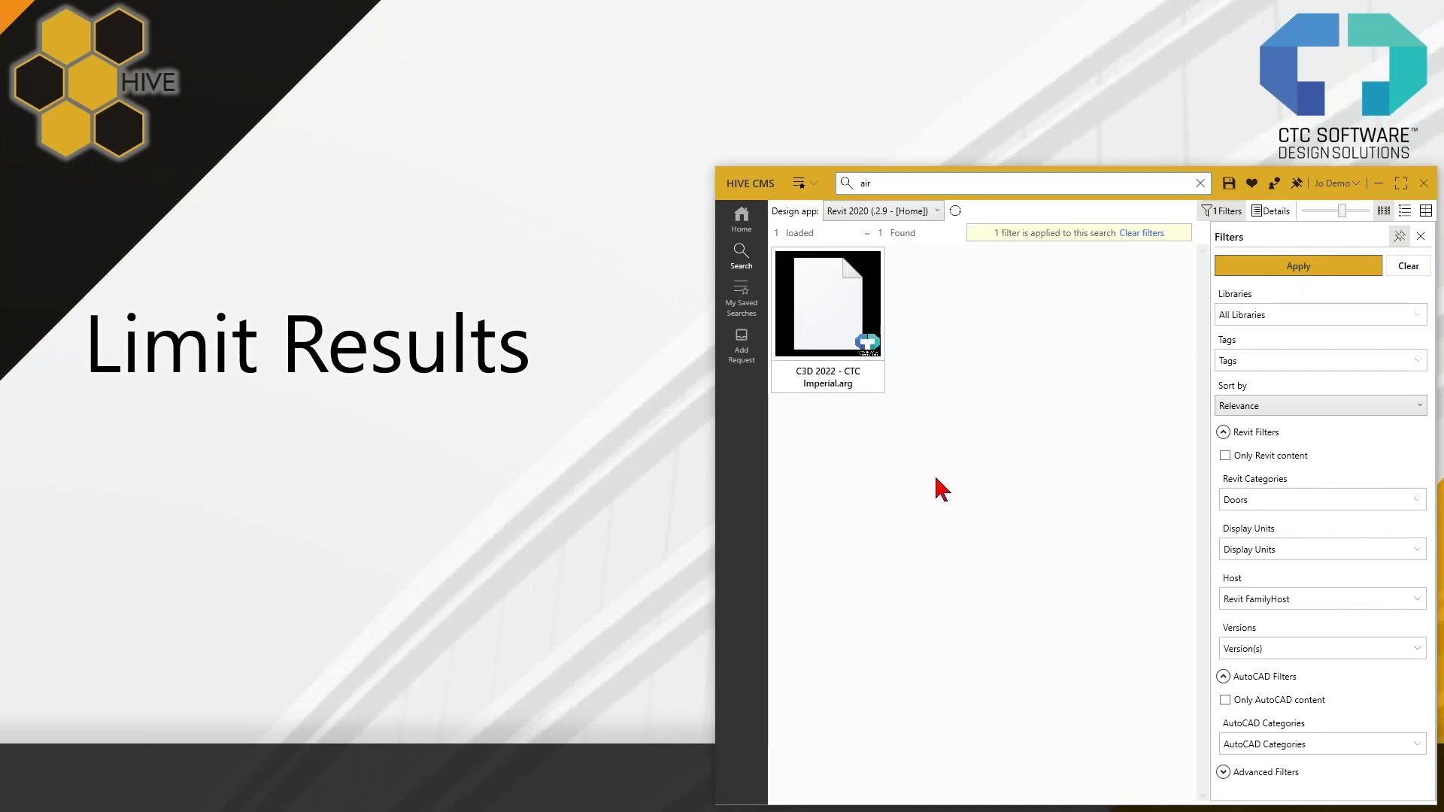
Add Air Terminals alongside Doors in the Revit category filter and apply it
{"action": "left_click", "coordinate": [1280, 507]}
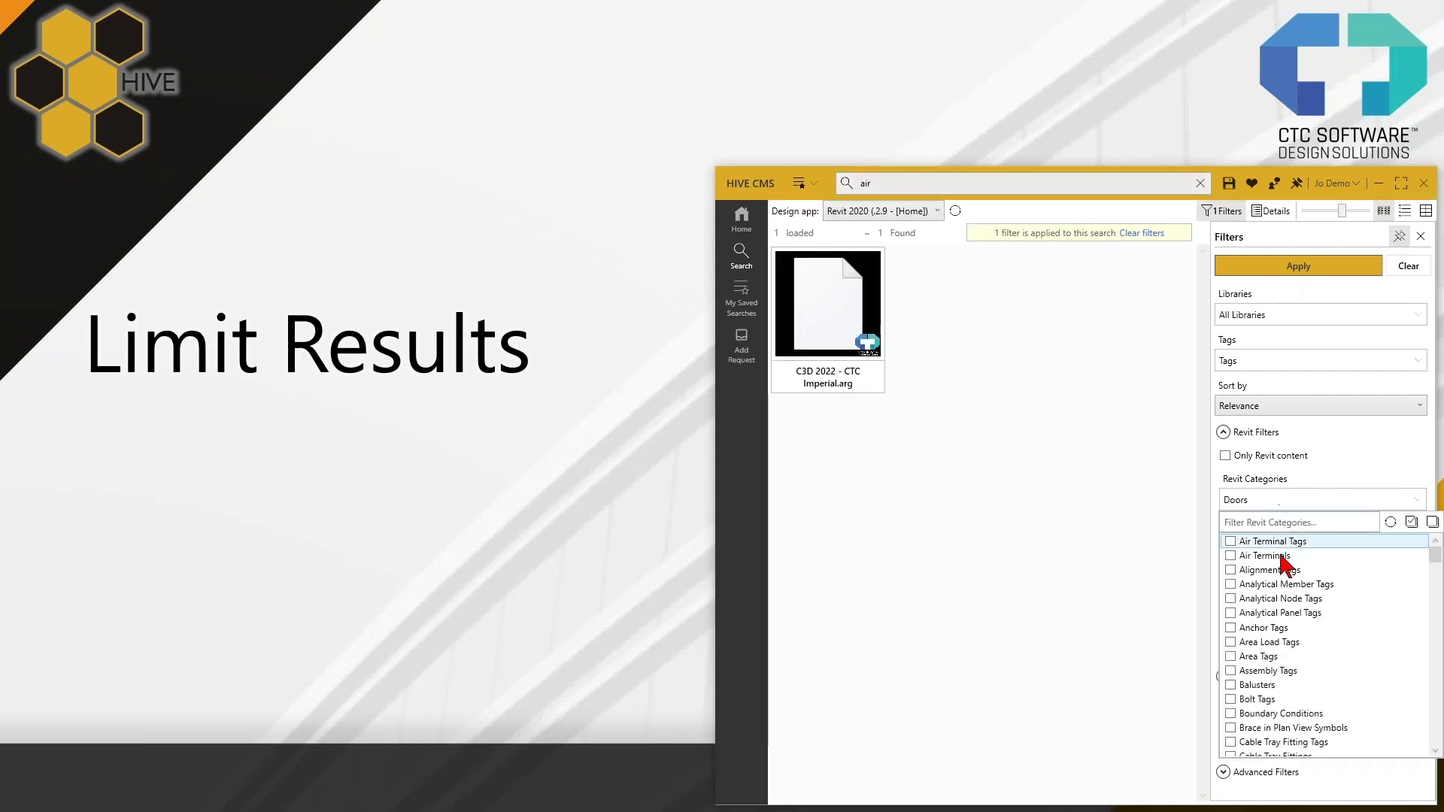
{"action": "left_click", "coordinate": [1230, 556]}
{"action": "left_click", "coordinate": [1257, 266]}
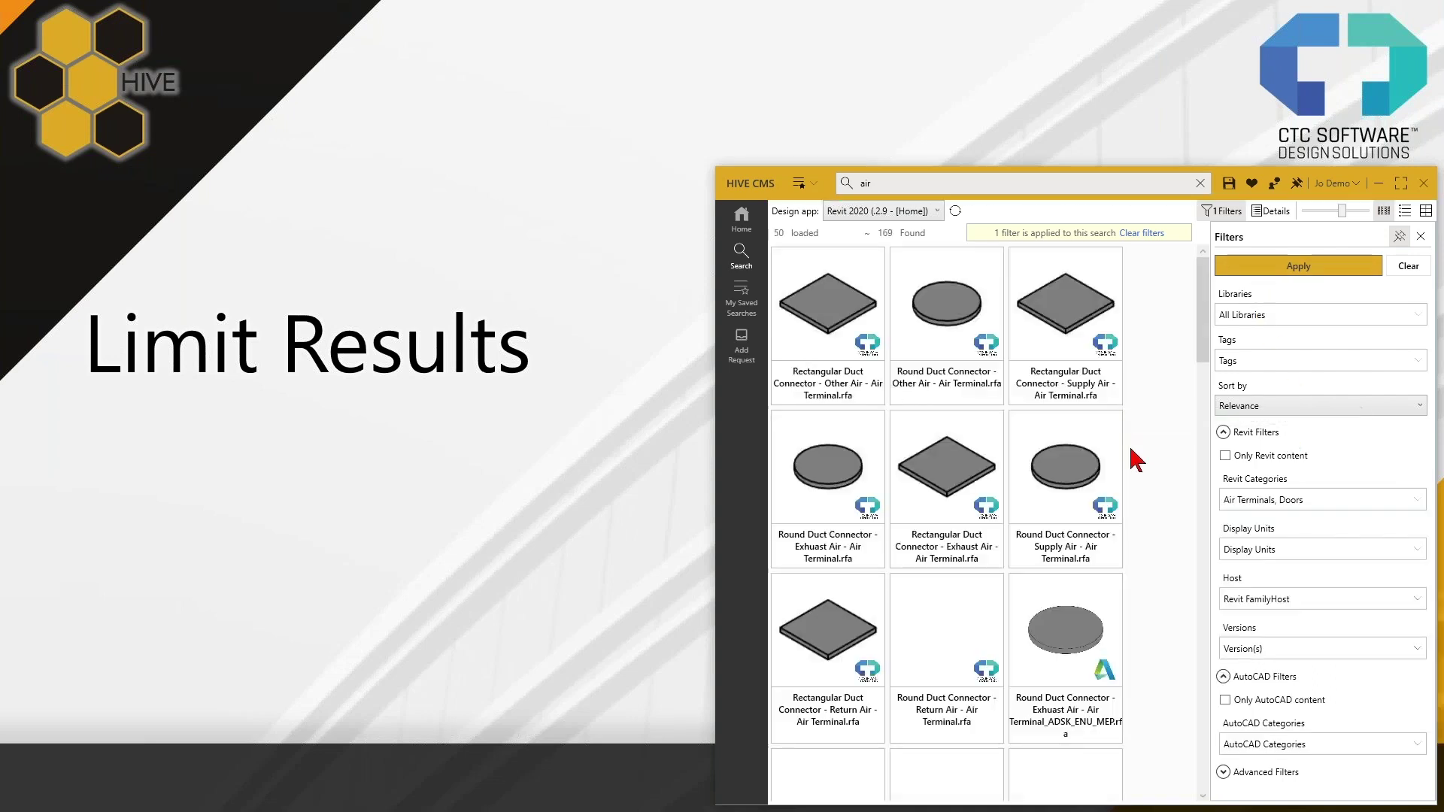
Browse the 185 air results, such as diffusers and grease hoods, then select the search term
{"action": "left_click_drag", "start_coordinate": [1201, 319], "coordinate": [1196, 735]}
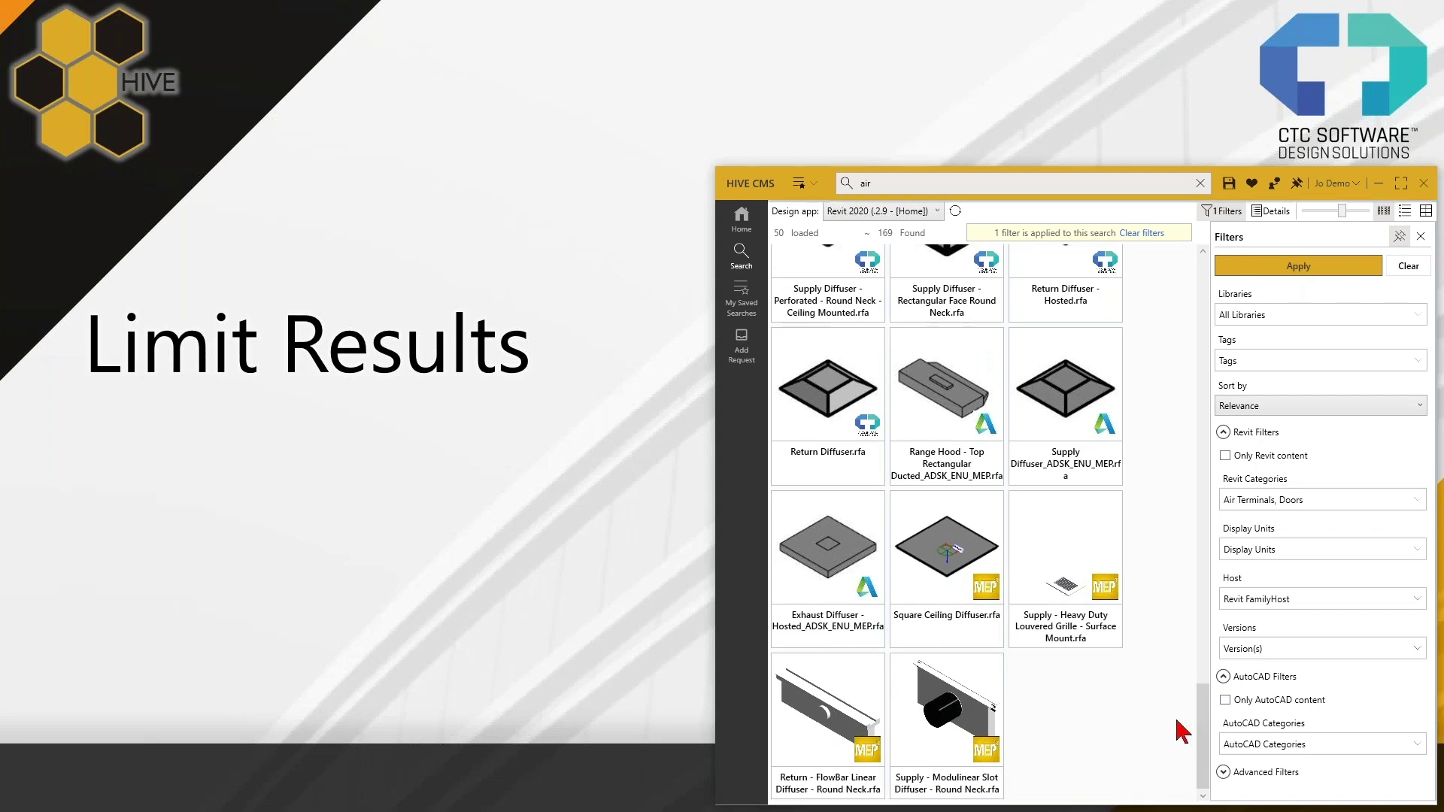
{"action": "scroll", "coordinate": [1170, 661], "scroll_direction": "up", "scroll_amount": 5}
{"action": "scroll", "coordinate": [1167, 653], "scroll_direction": "down", "scroll_amount": 5}
{"action": "left_click_drag", "start_coordinate": [1200, 521], "coordinate": [1194, 791]}
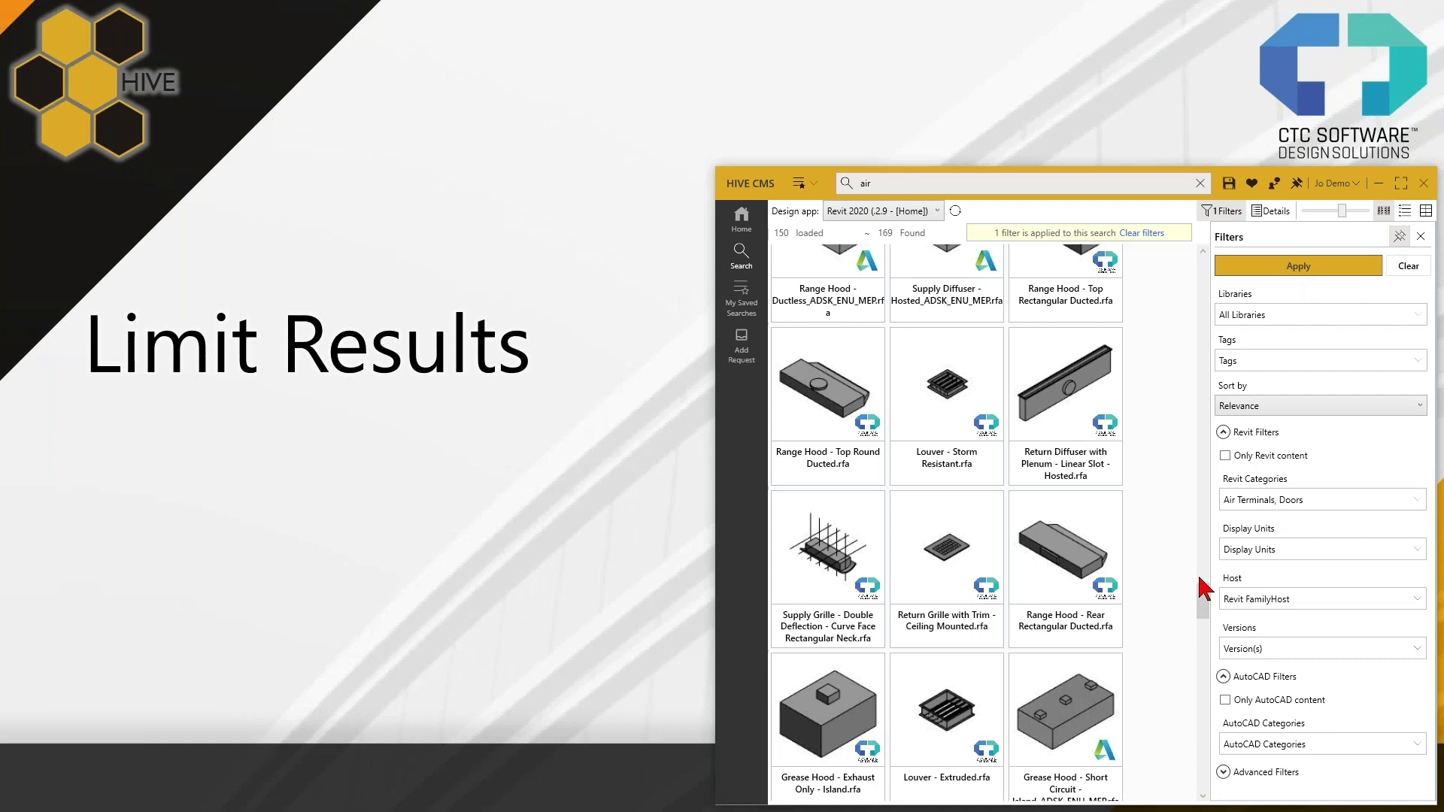
{"action": "left_click_drag", "start_coordinate": [1201, 590], "coordinate": [1210, 778]}
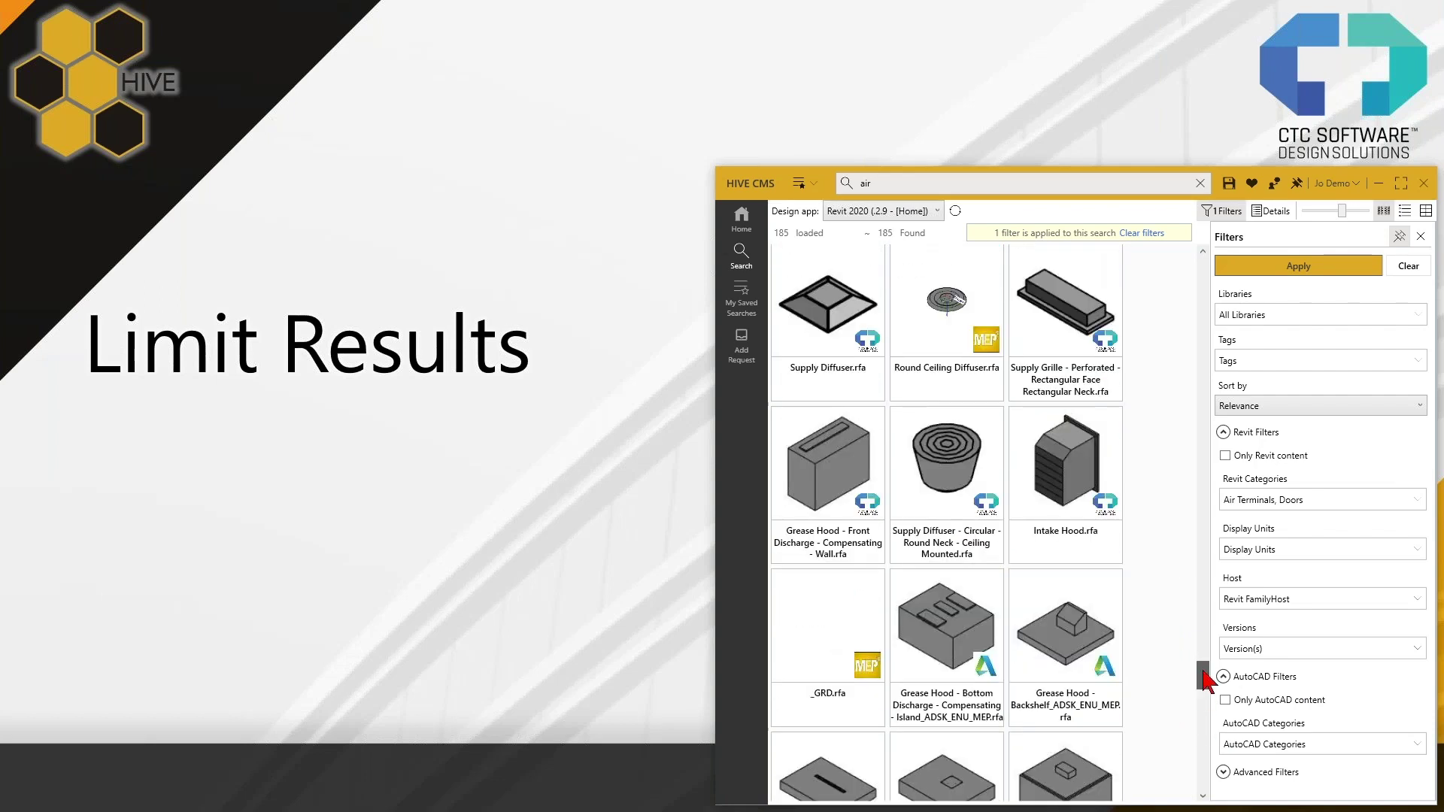
{"action": "left_click_drag", "start_coordinate": [1205, 681], "coordinate": [1198, 764]}
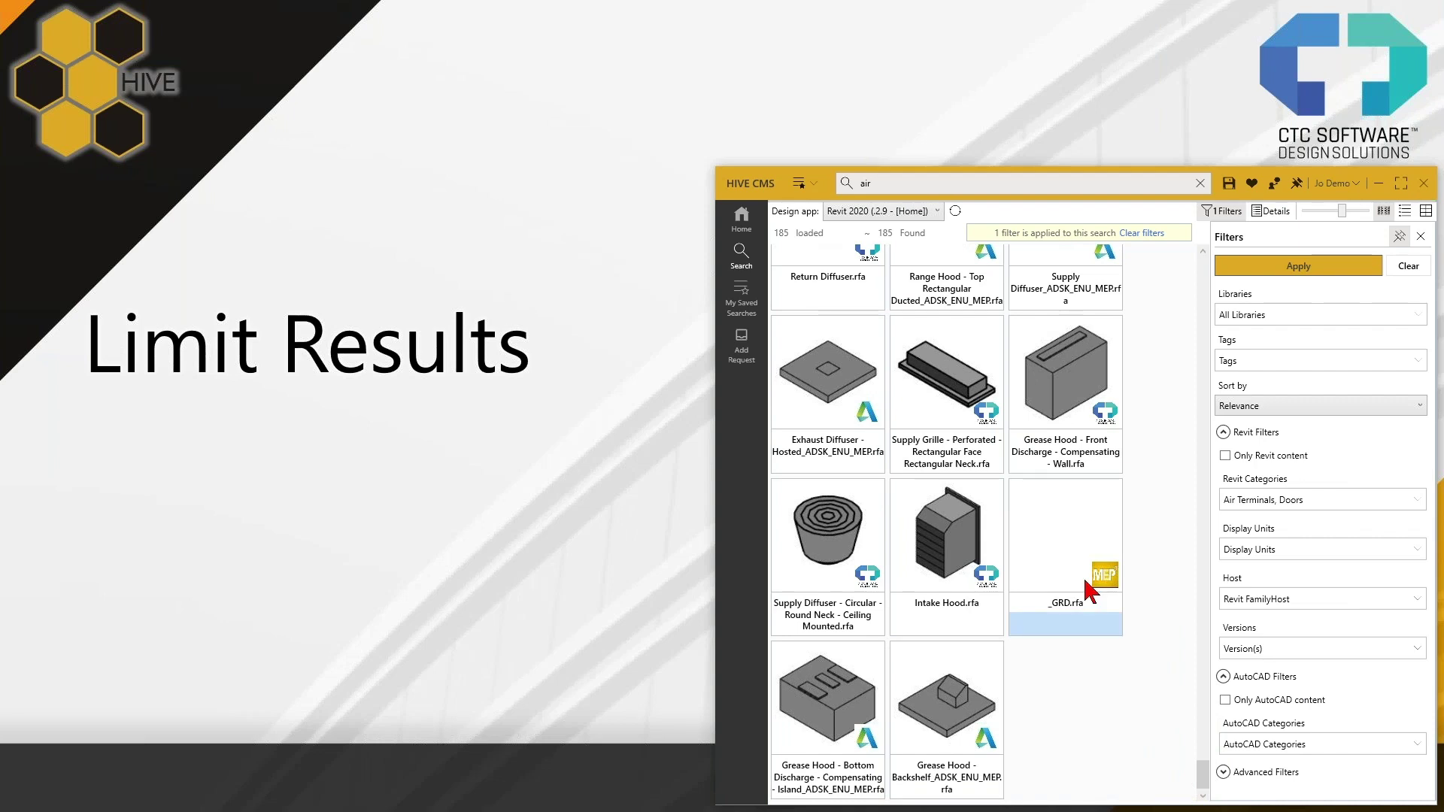
{"action": "scroll", "coordinate": [1098, 556], "scroll_direction": "up", "scroll_amount": 3}
{"action": "scroll", "coordinate": [1118, 524], "scroll_direction": "up", "scroll_amount": 2}
{"action": "left_click_drag", "start_coordinate": [876, 183], "coordinate": [826, 191]}
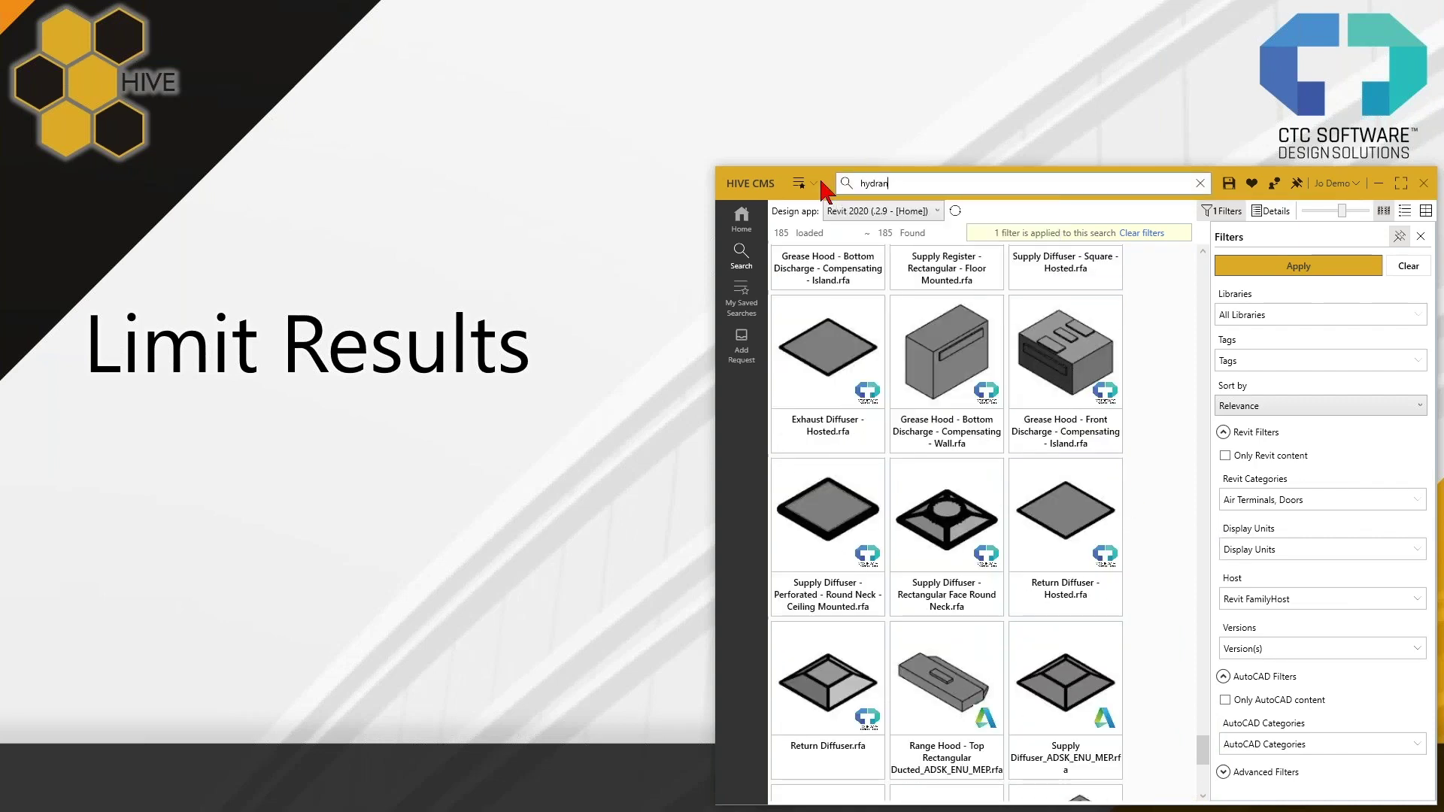
Search for 'hydrant' and clear all Revit categories, showing 14 unfiltered results
{"action": "type", "text": "hydrant"}
{"action": "key", "text": "Return"}
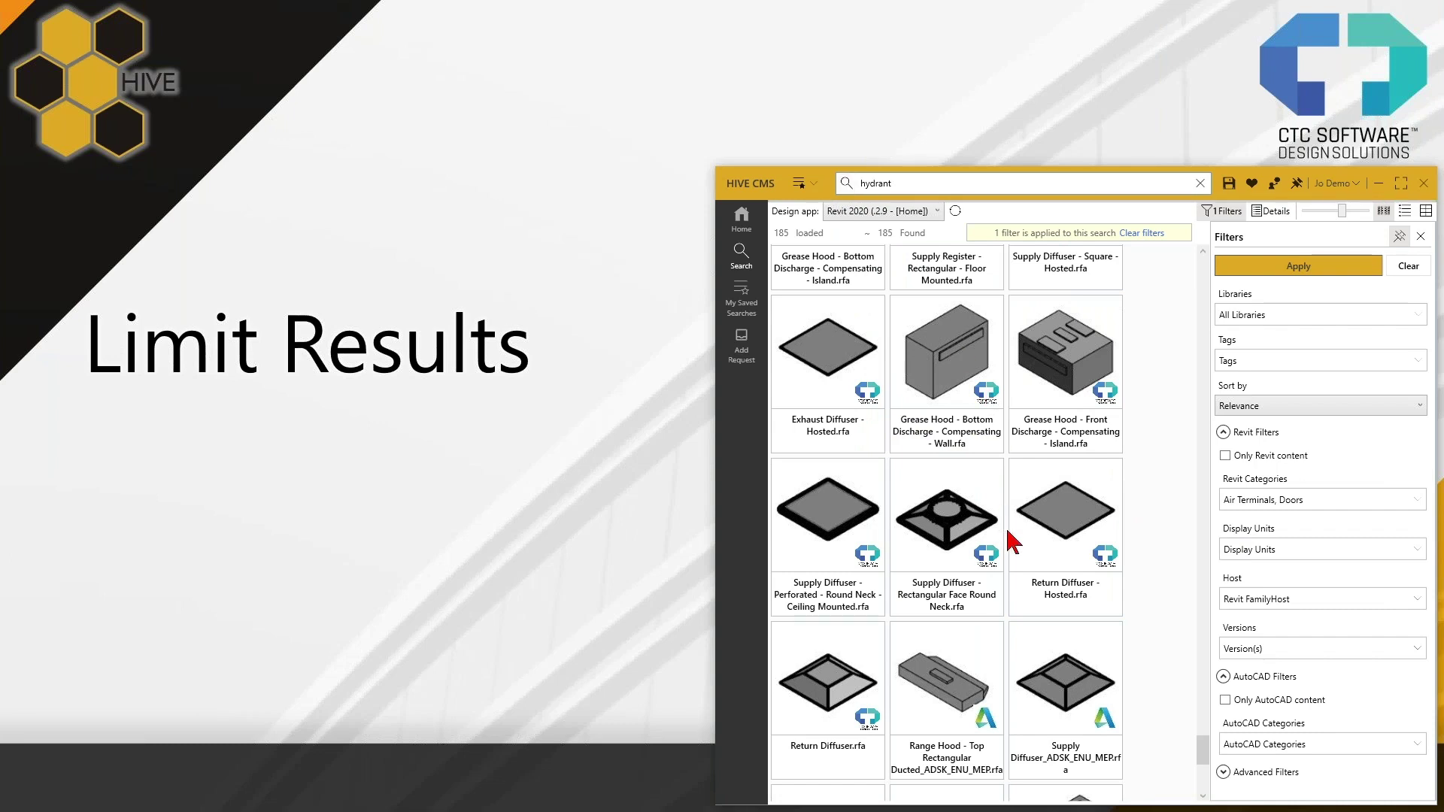
{"action": "left_click", "coordinate": [1329, 501]}
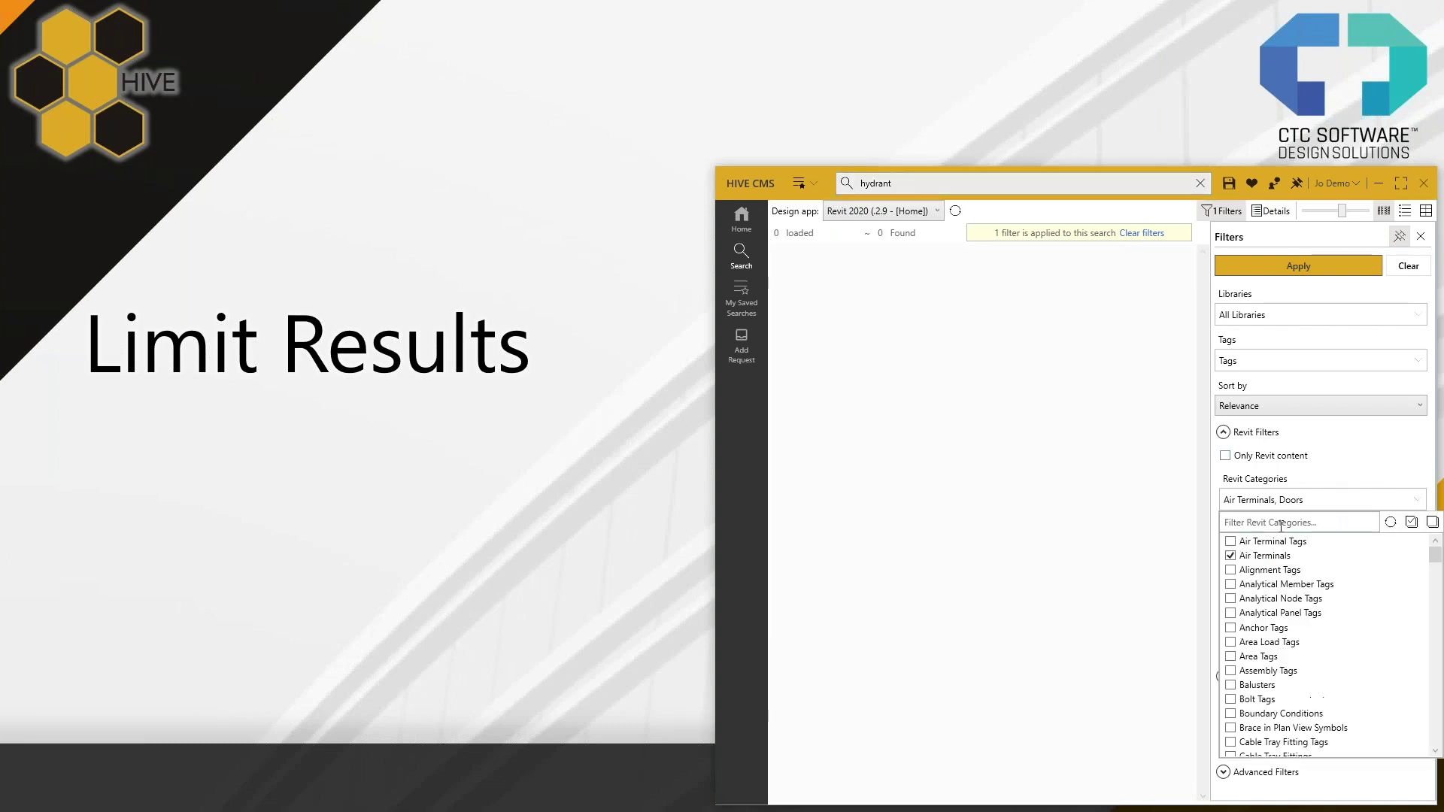
{"action": "left_click", "coordinate": [1231, 556]}
{"action": "left_click", "coordinate": [1399, 489]}
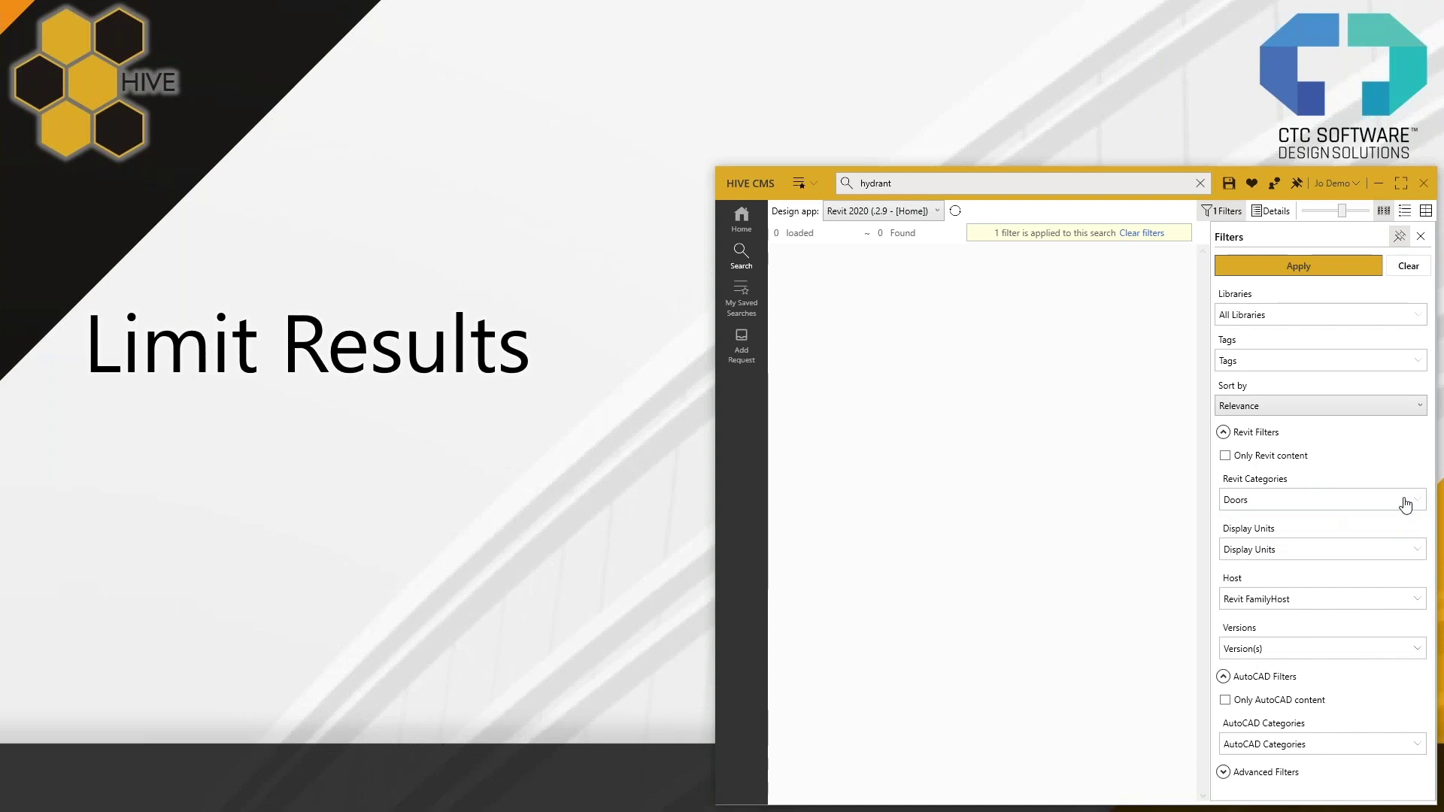
{"action": "left_click", "coordinate": [1402, 499]}
{"action": "left_click", "coordinate": [1431, 522]}
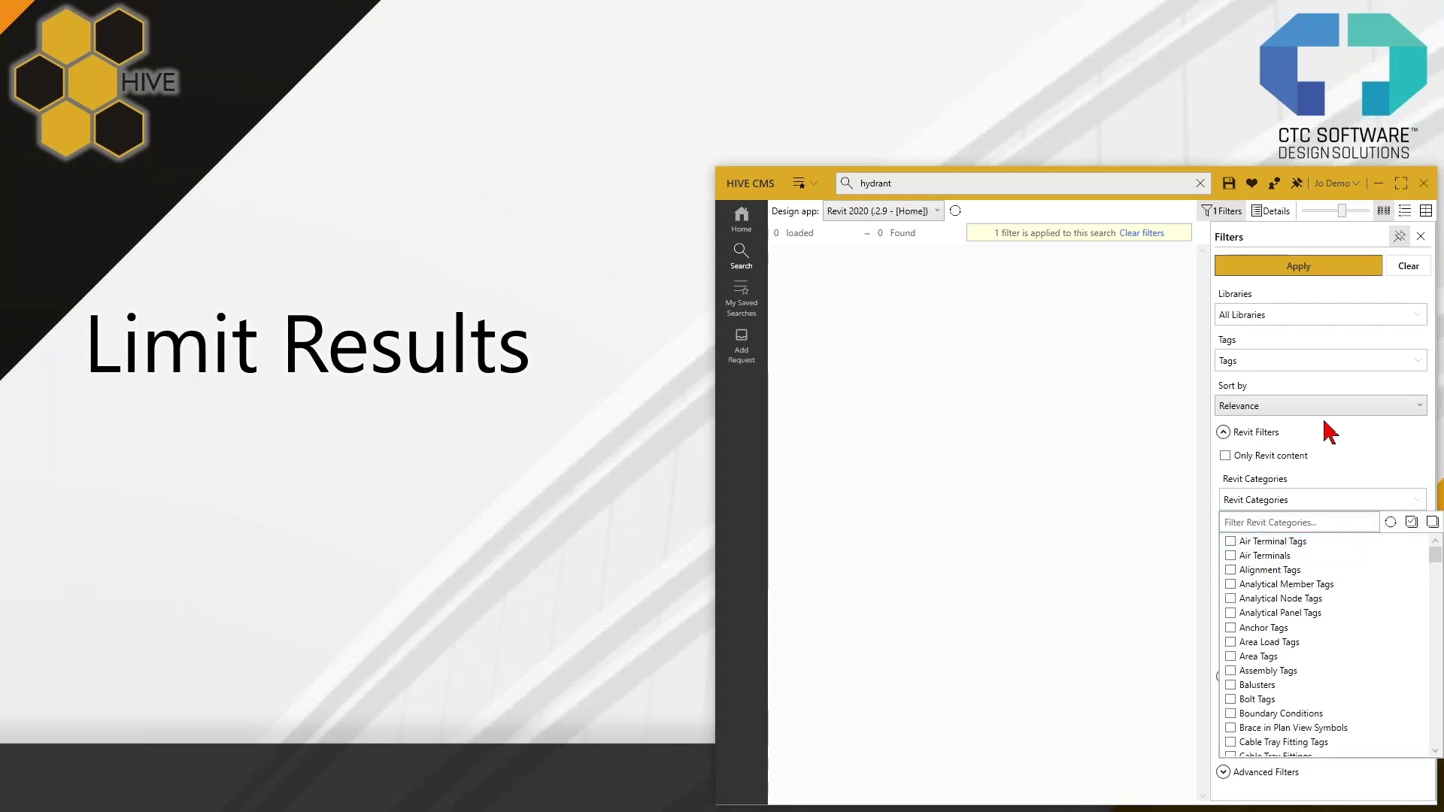
{"action": "left_click", "coordinate": [1278, 293]}
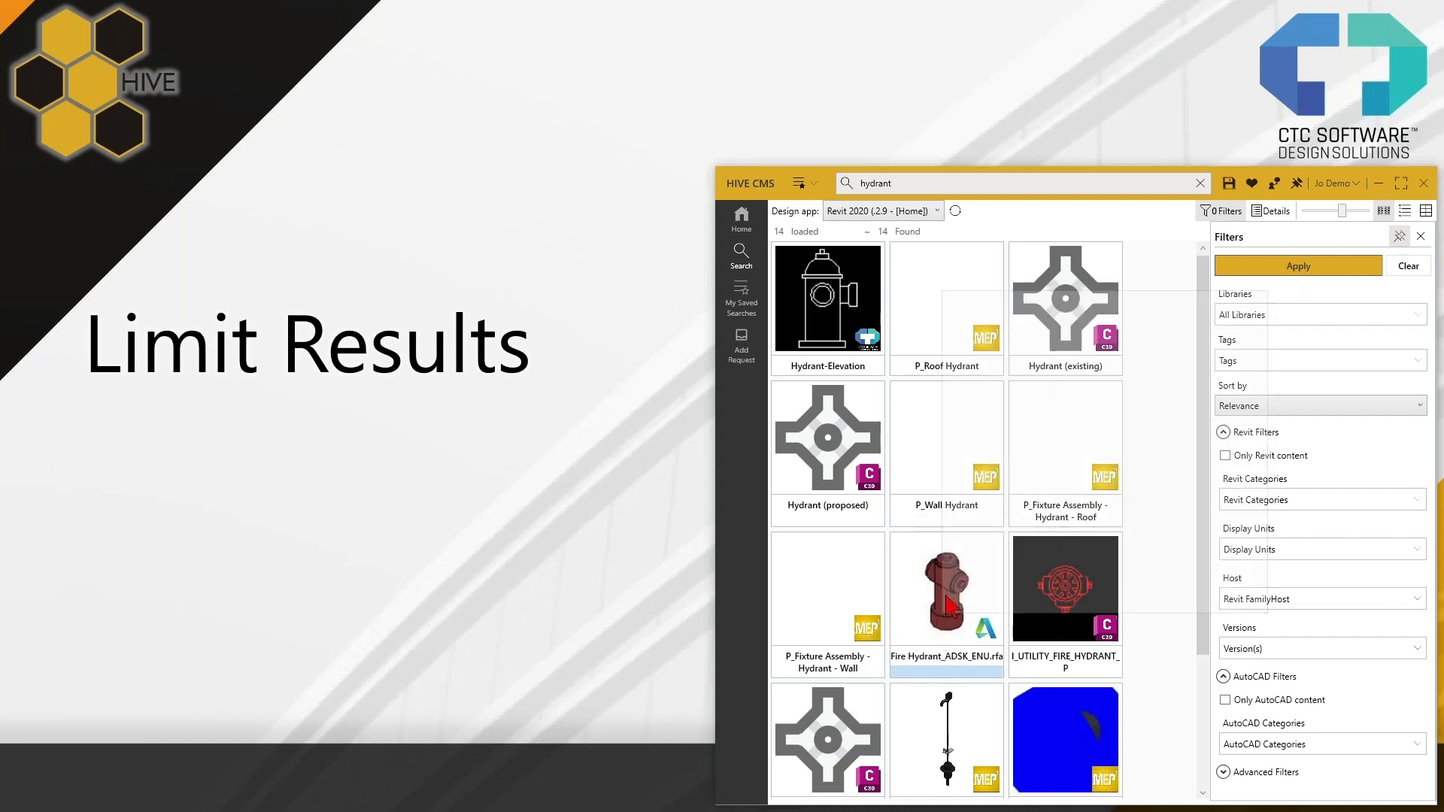
{"action": "scroll", "coordinate": [977, 654], "scroll_direction": "down", "scroll_amount": 2}
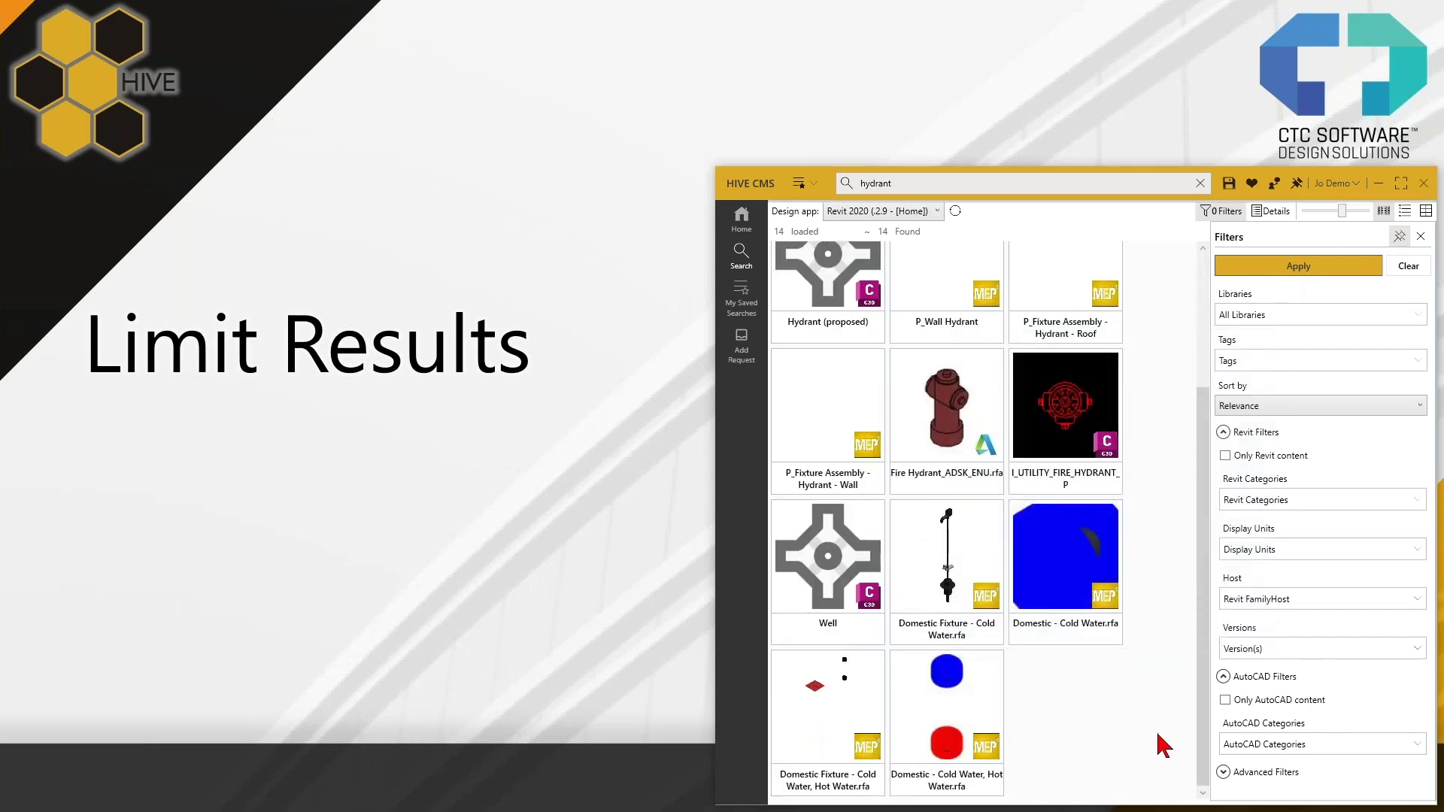
{"action": "scroll", "coordinate": [1192, 677], "scroll_direction": "up", "scroll_amount": 3}
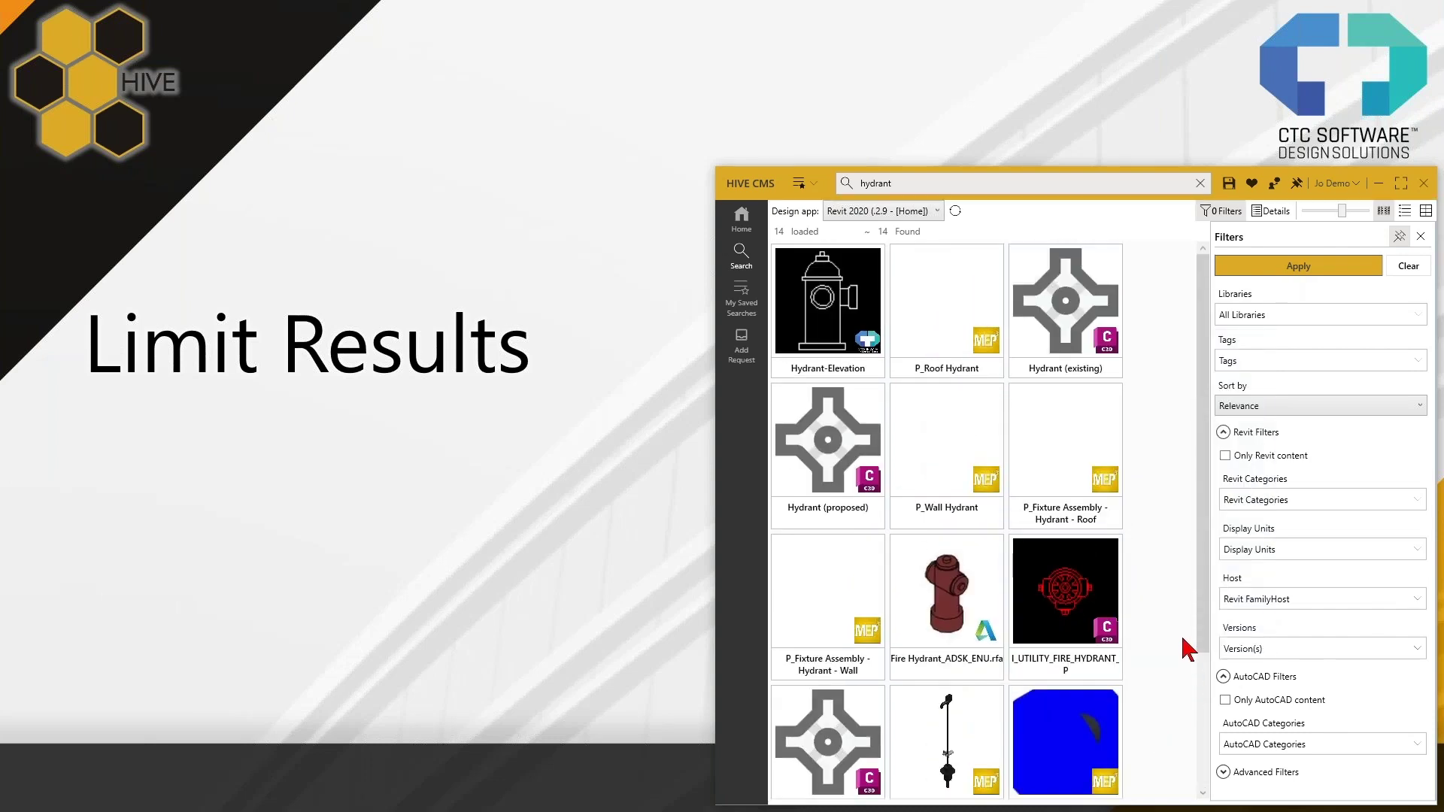
Apply the Only Revit content filter, narrowing the hydrant results from 14 to 9
{"action": "left_click", "coordinate": [1237, 456]}
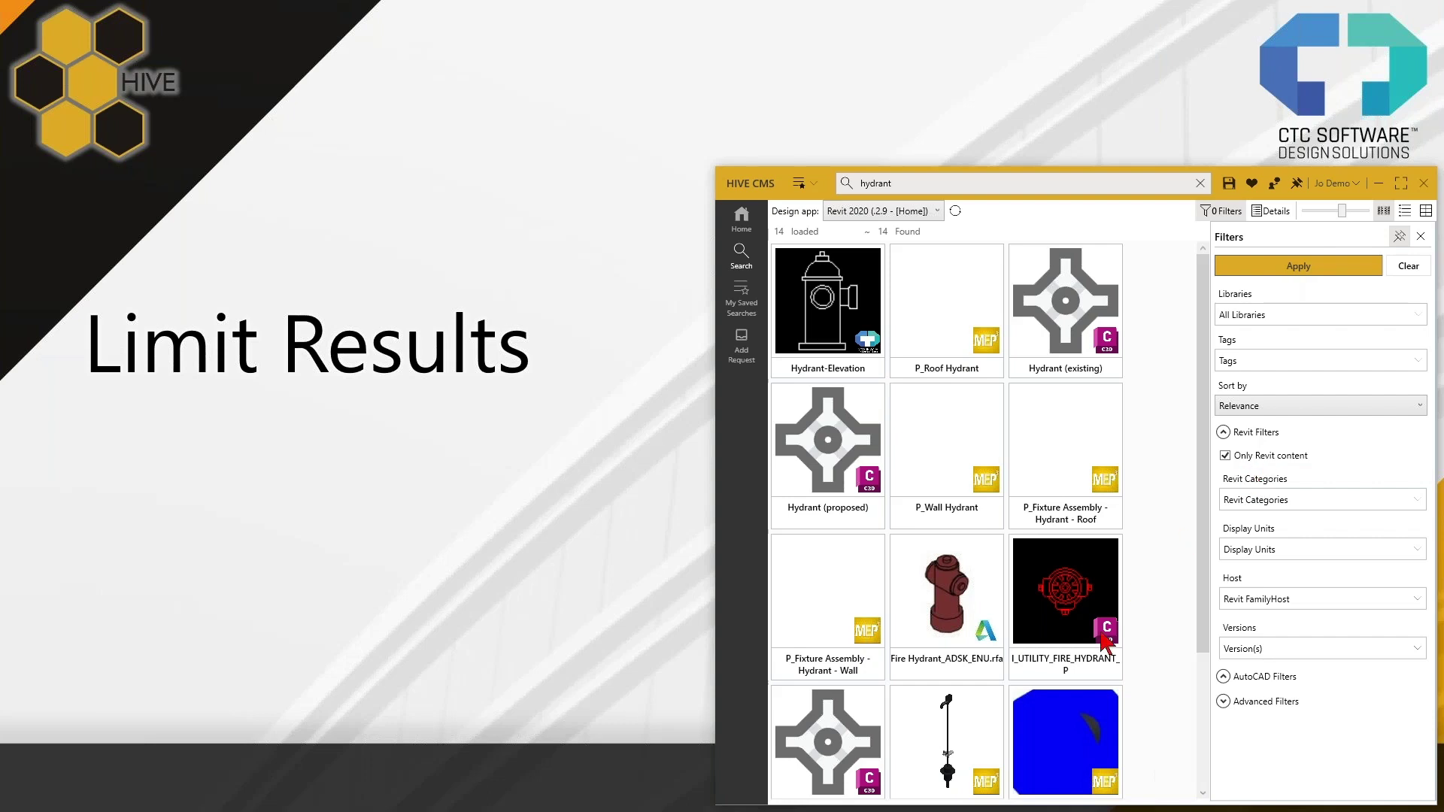
{"action": "scroll", "coordinate": [1138, 791], "scroll_direction": "down", "scroll_amount": 3}
{"action": "scroll", "coordinate": [1135, 745], "scroll_direction": "down", "scroll_amount": 2}
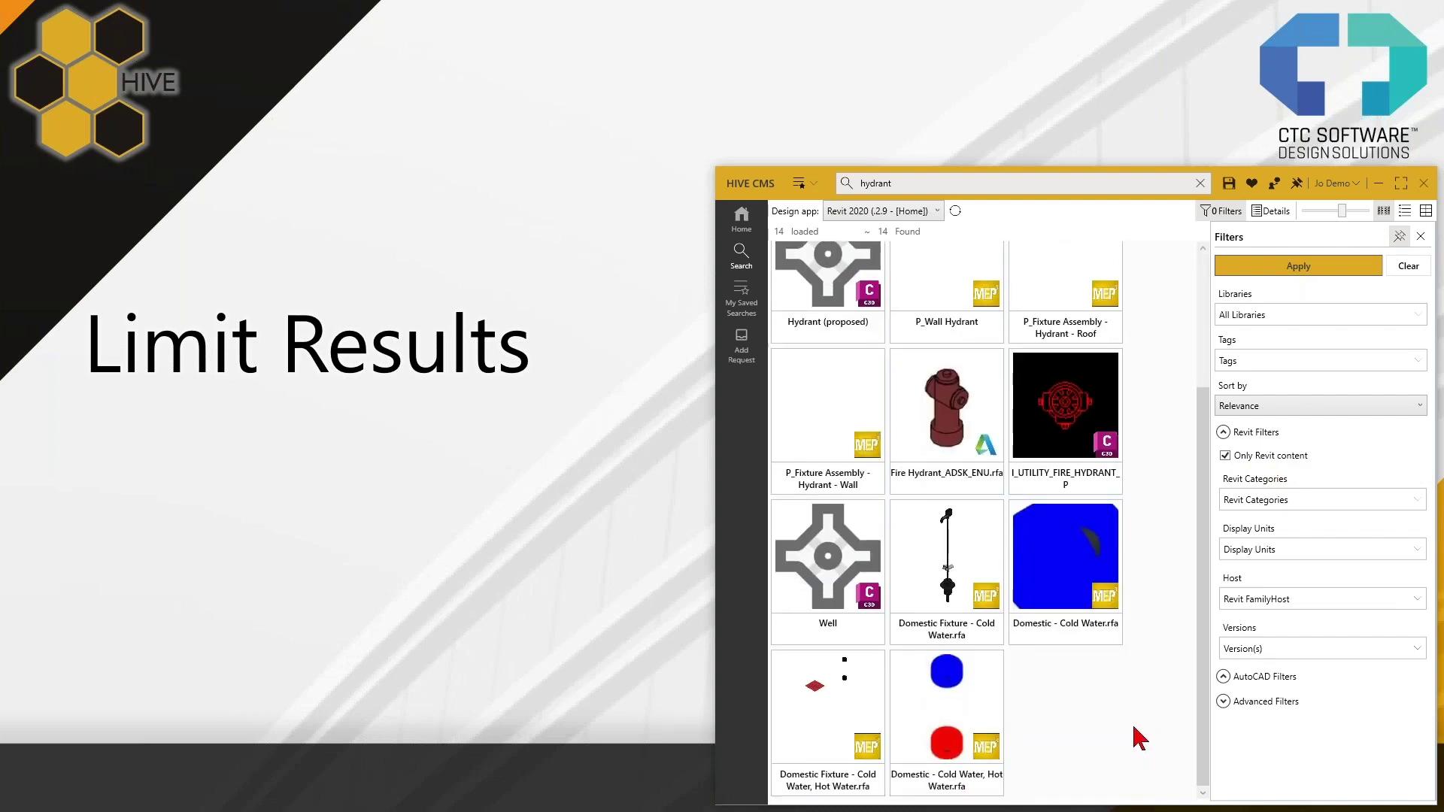
{"action": "scroll", "coordinate": [1152, 714], "scroll_direction": "up", "scroll_amount": 5}
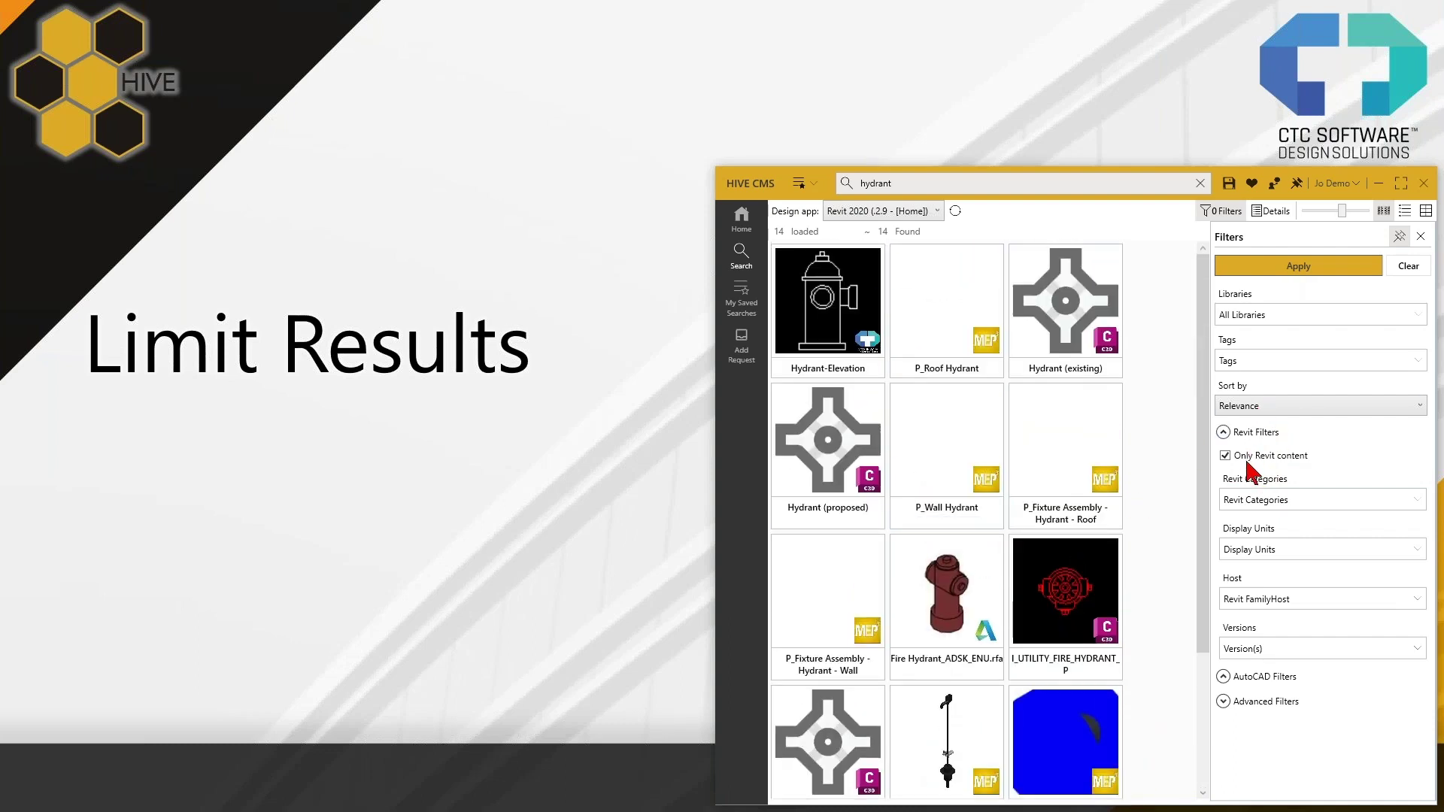
{"action": "left_click", "coordinate": [1280, 268]}
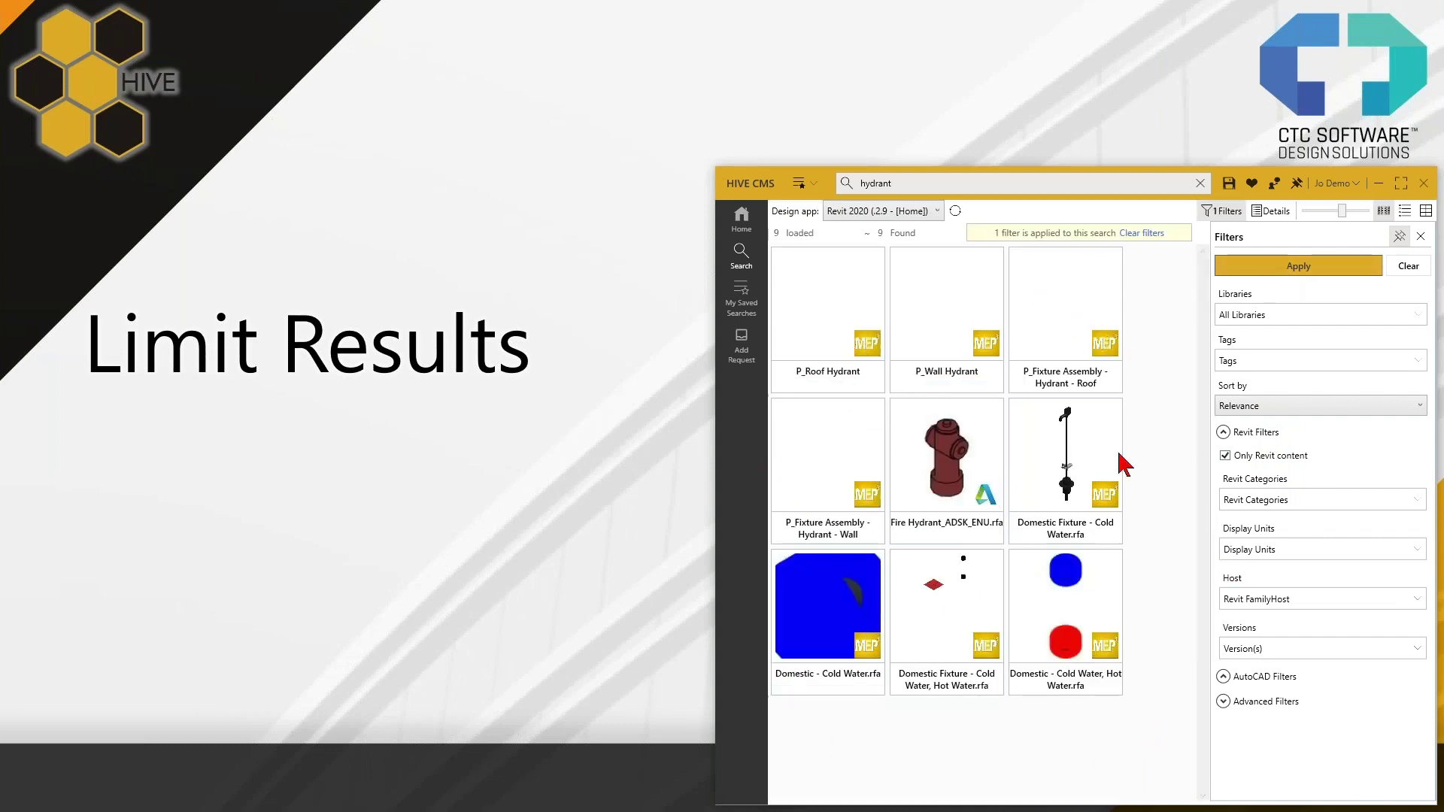
{"action": "left_click", "coordinate": [874, 185]}
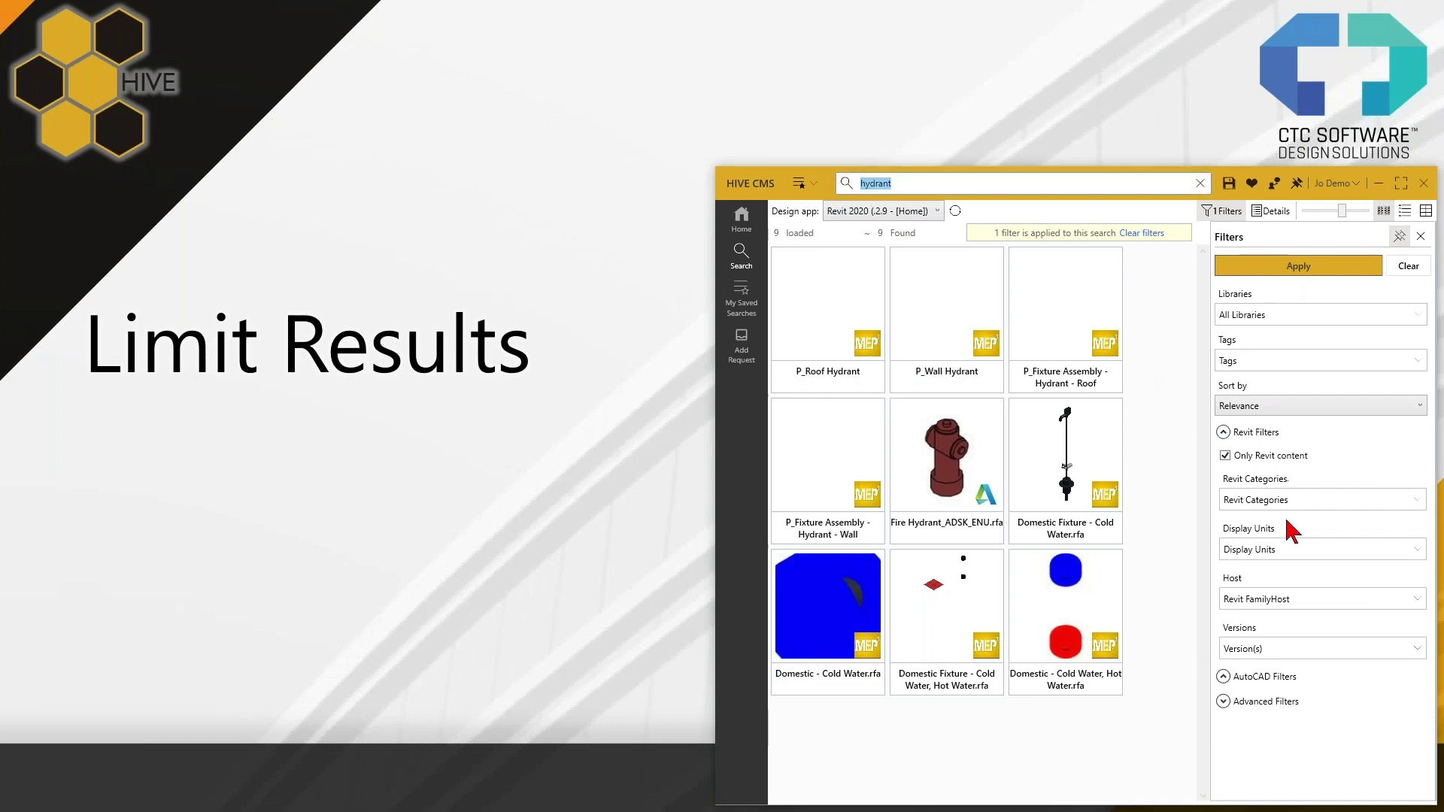
Swap Only Revit content for Only AutoCAD content, giving 5 hydrant results, then untick it
{"action": "left_click", "coordinate": [1225, 455]}
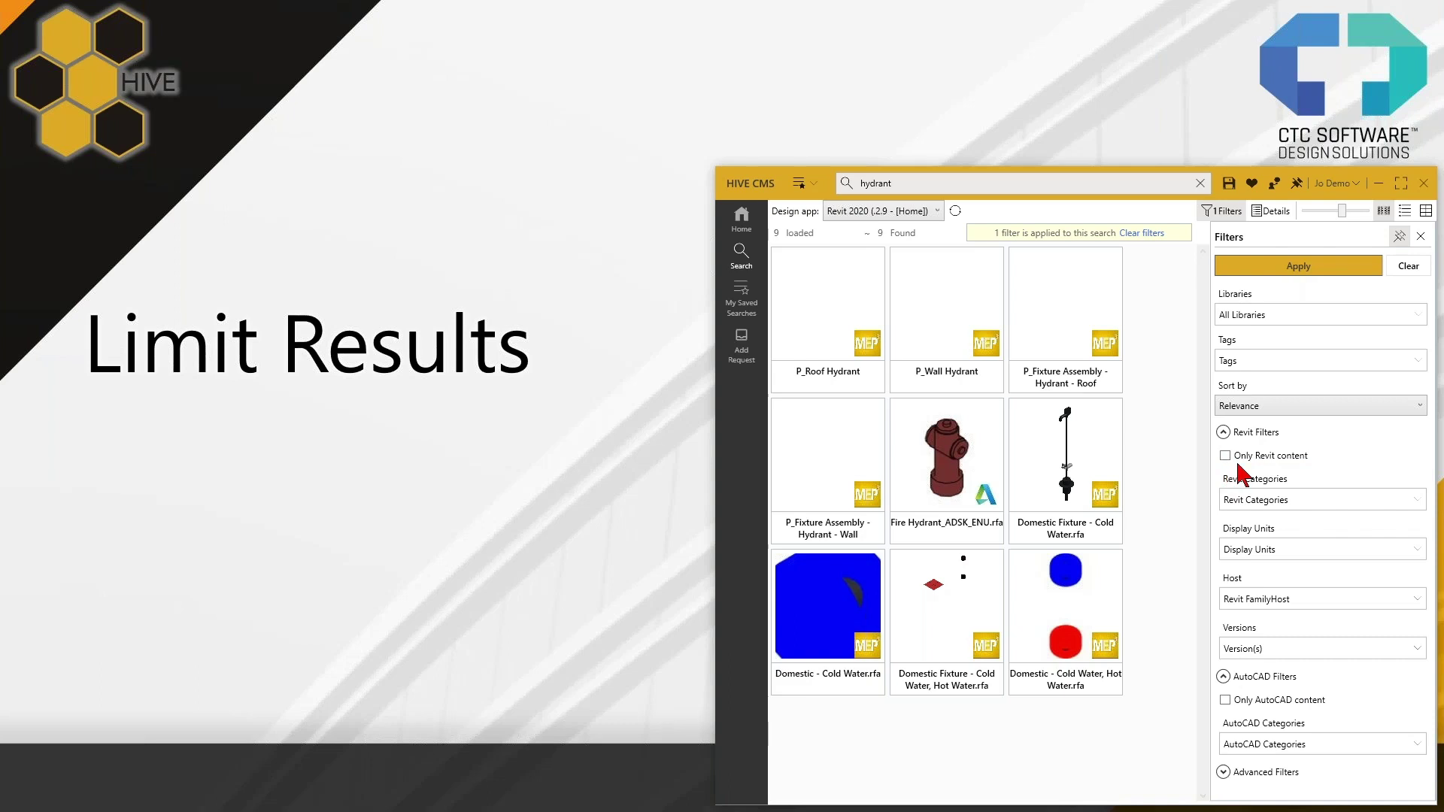
{"action": "left_click", "coordinate": [1225, 700]}
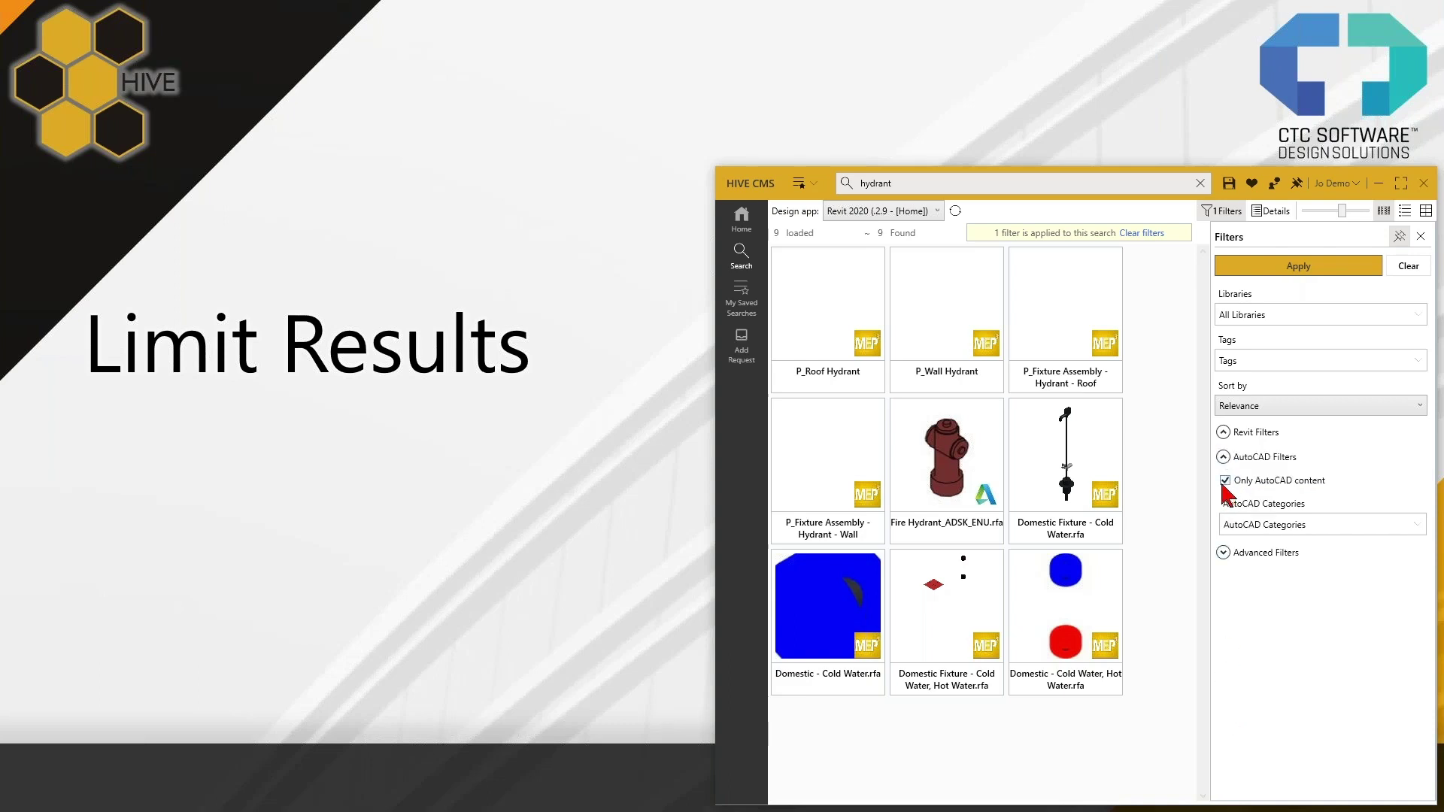
{"action": "left_click", "coordinate": [1290, 268]}
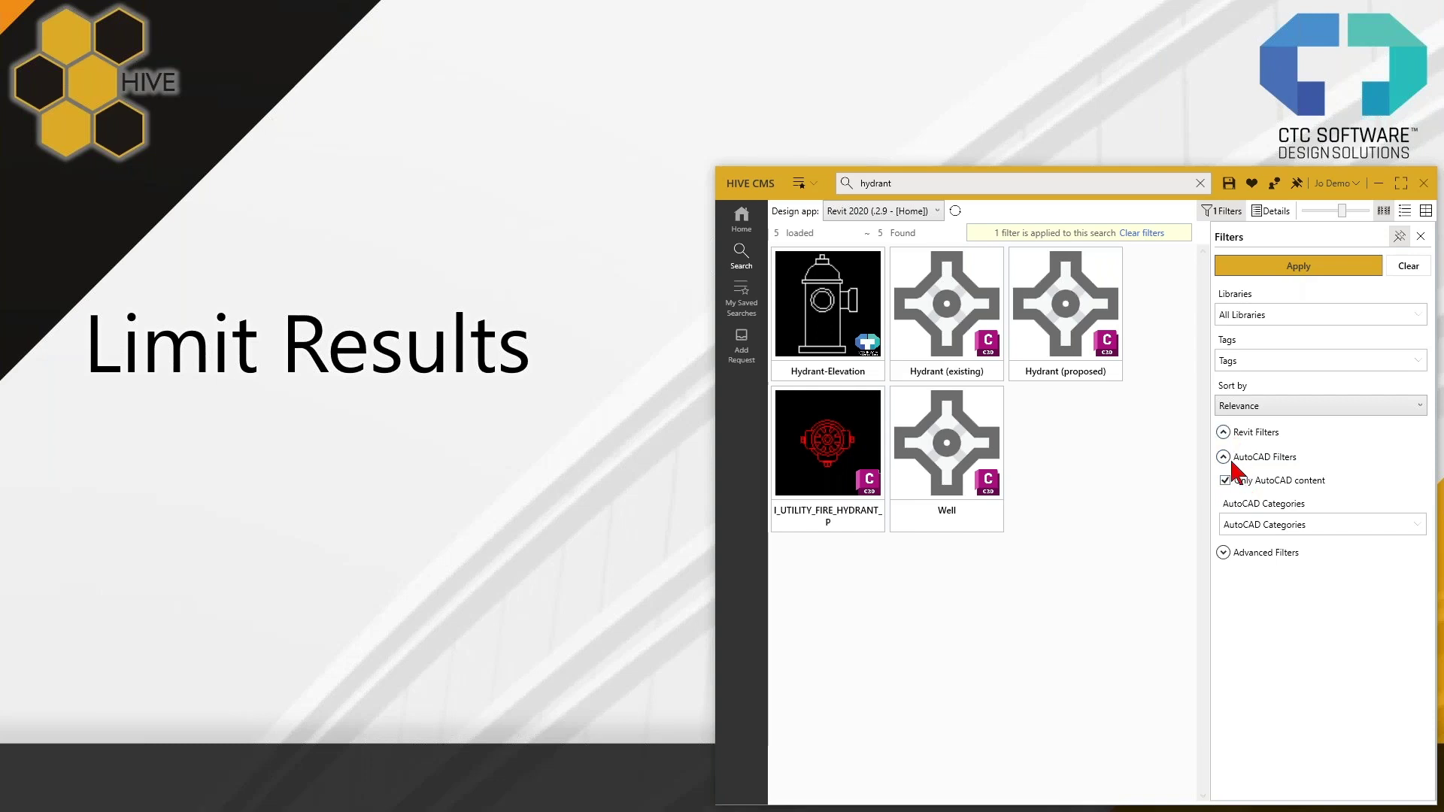
{"action": "left_click", "coordinate": [1225, 482]}
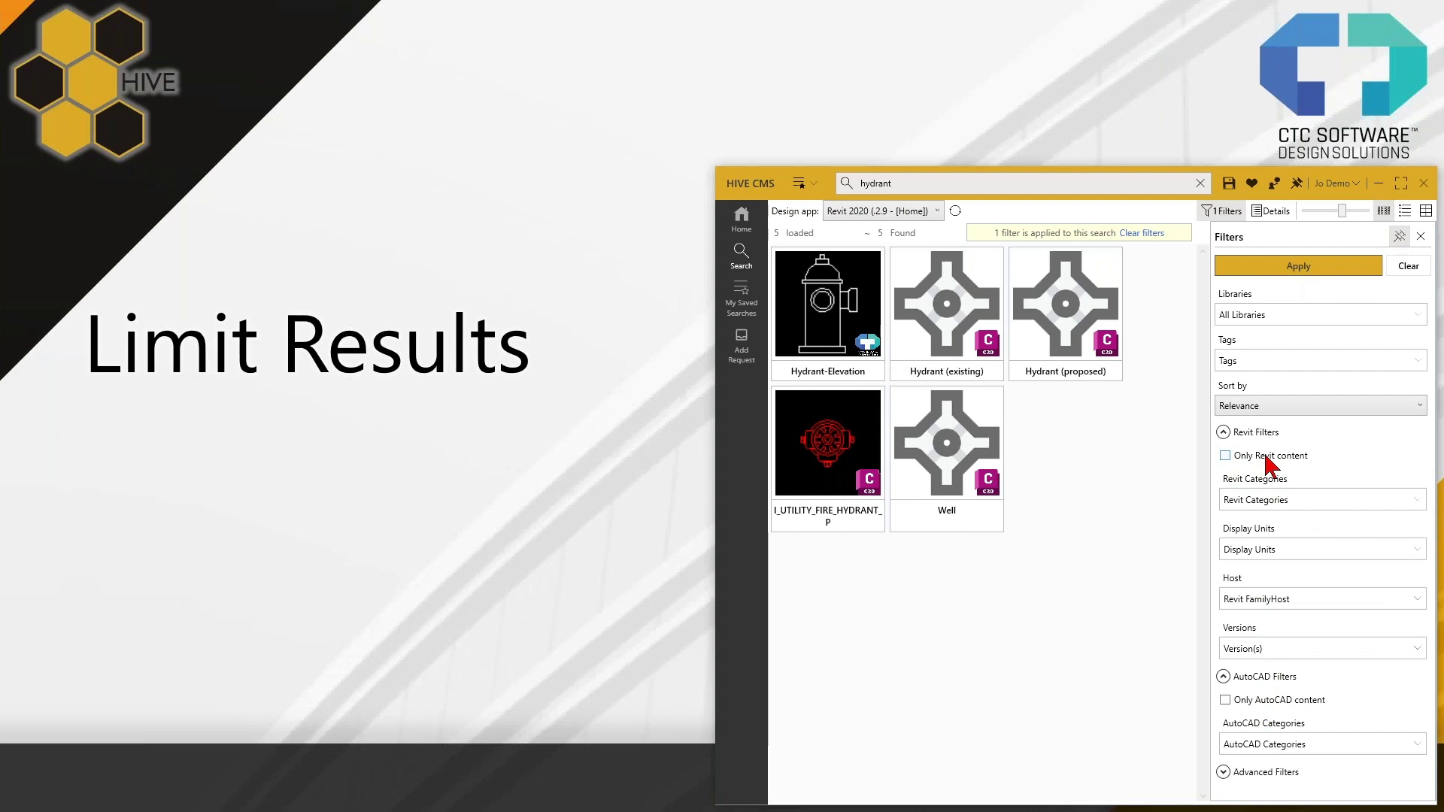
Tick Only AutoCAD content and apply the Point - Styles AutoCAD category
{"action": "left_click", "coordinate": [1268, 701]}
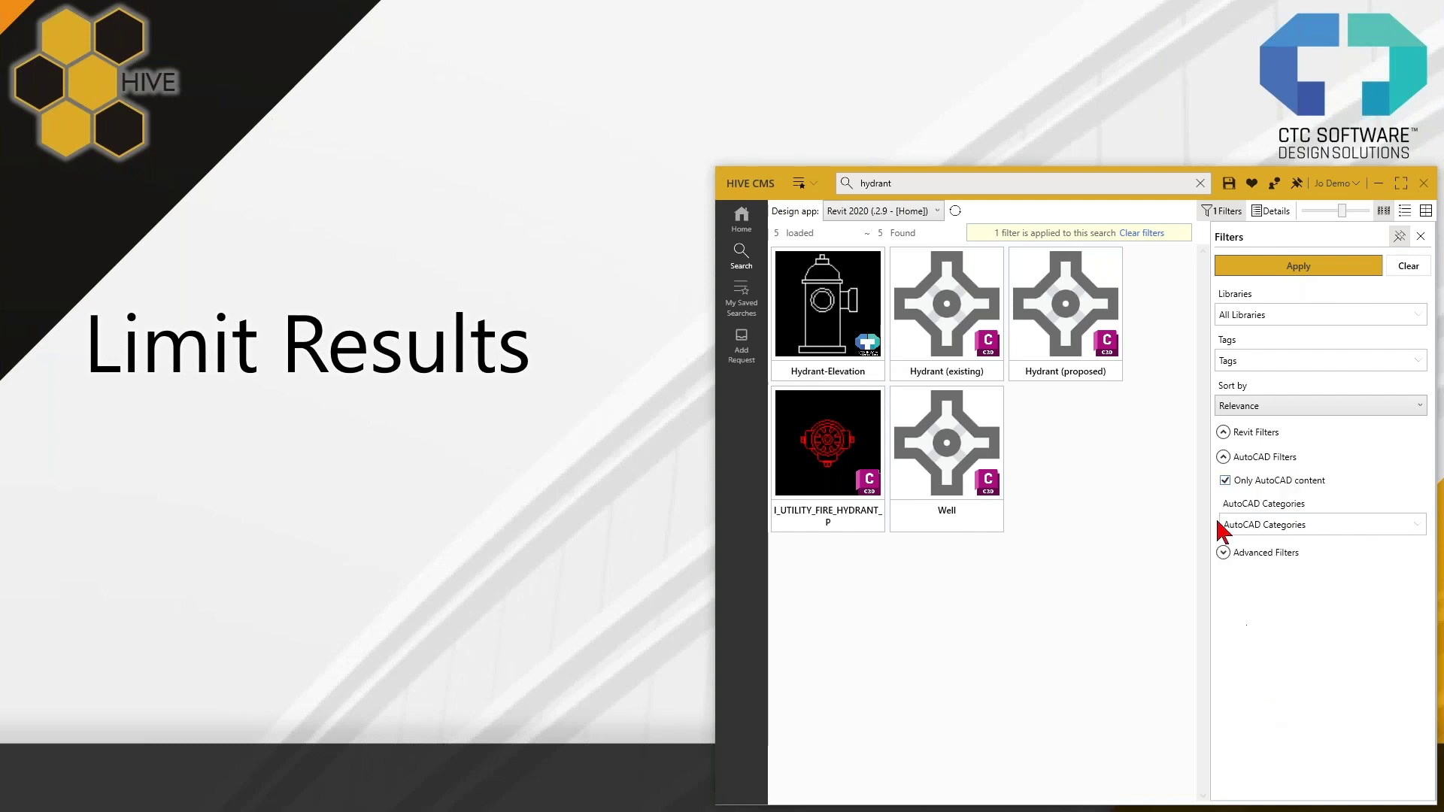
{"action": "left_click", "coordinate": [1265, 529]}
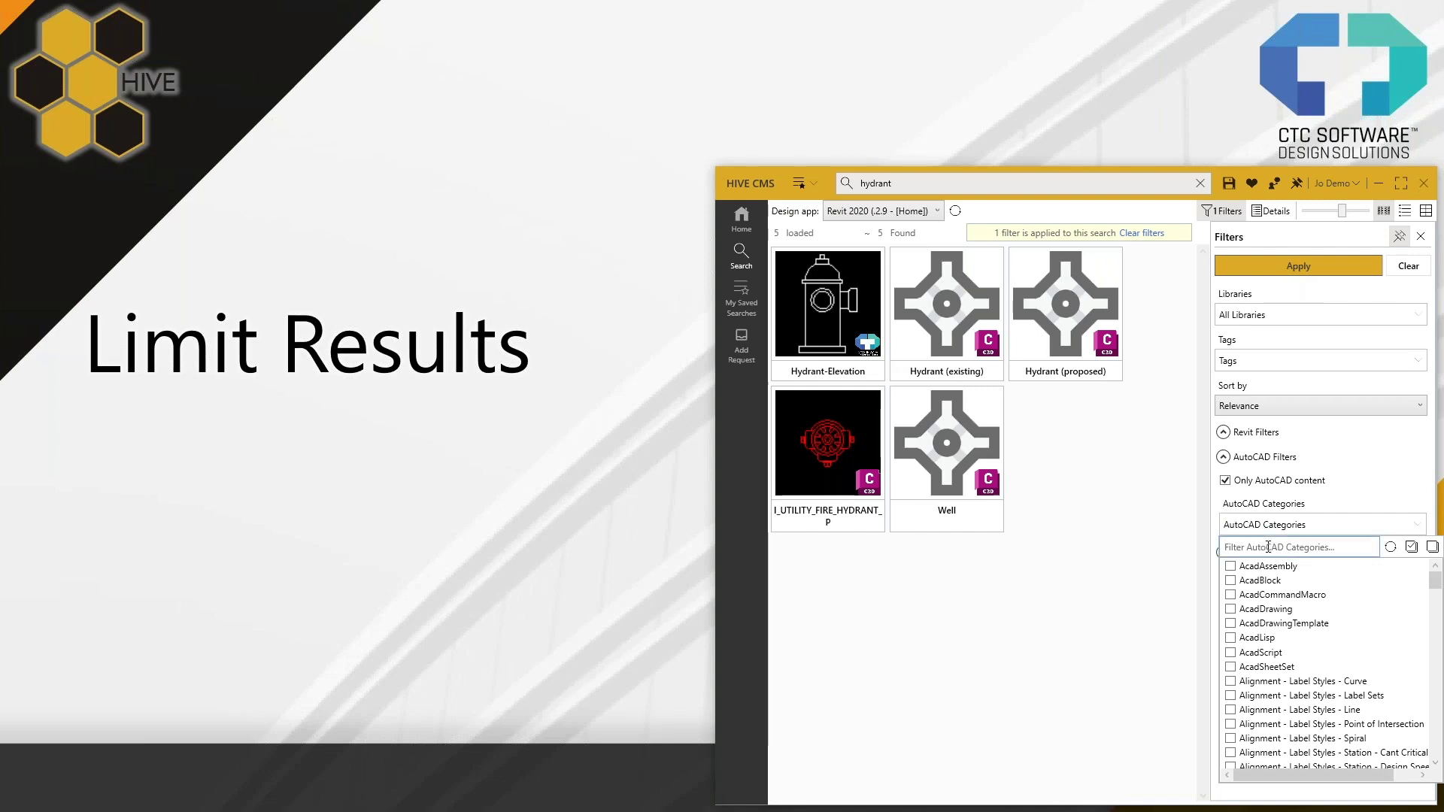
{"action": "type", "text": "point"}
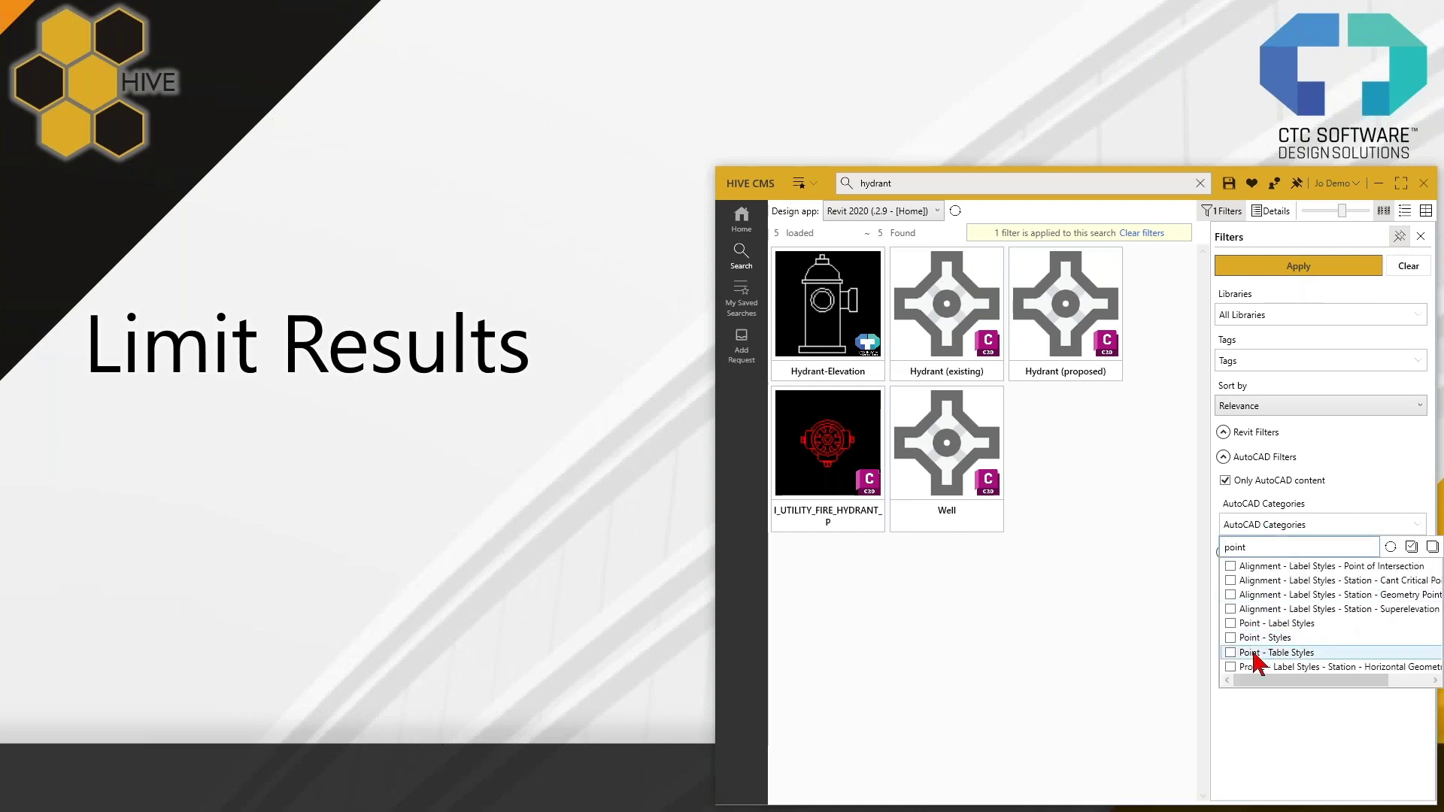
{"action": "left_click", "coordinate": [1231, 637]}
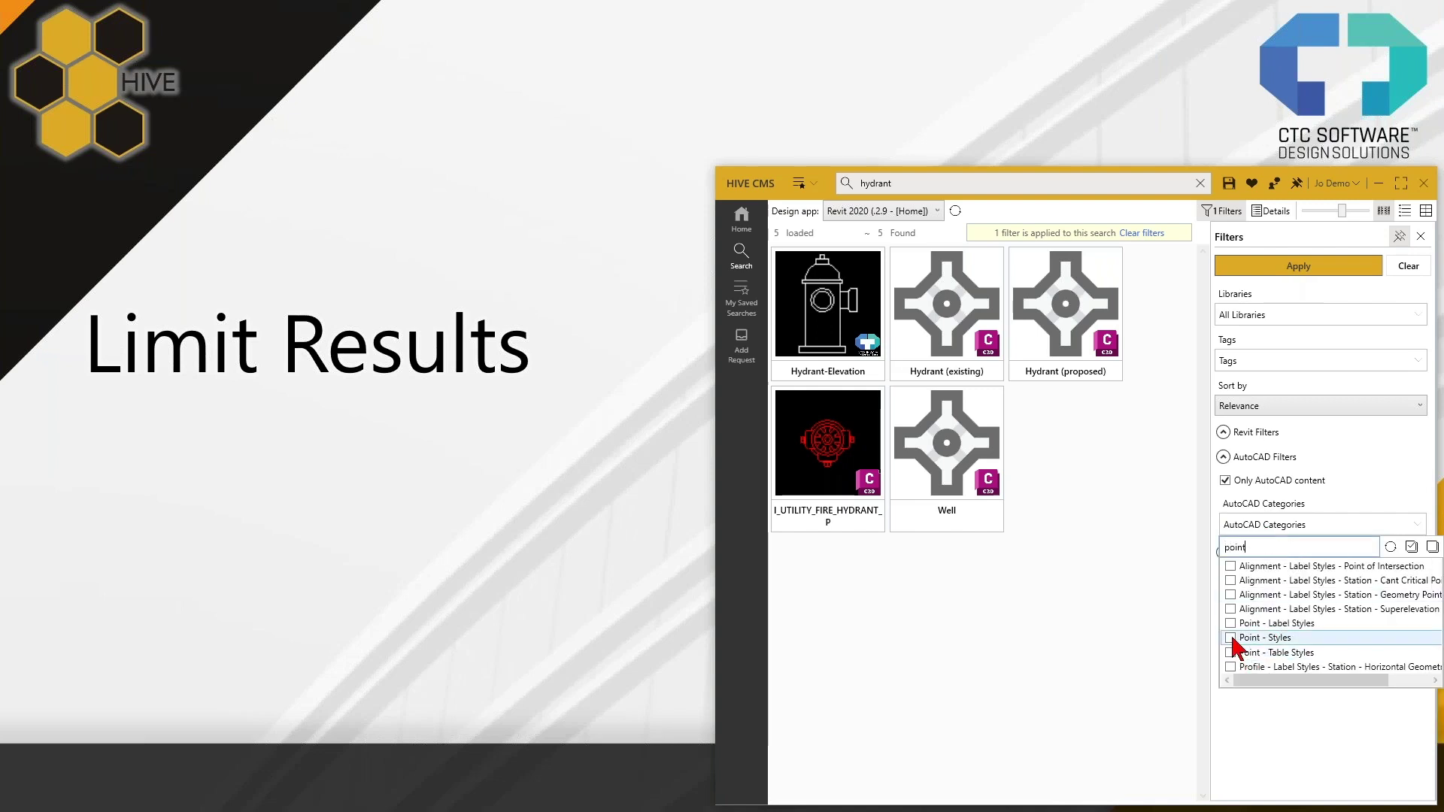
{"action": "left_click", "coordinate": [1283, 264]}
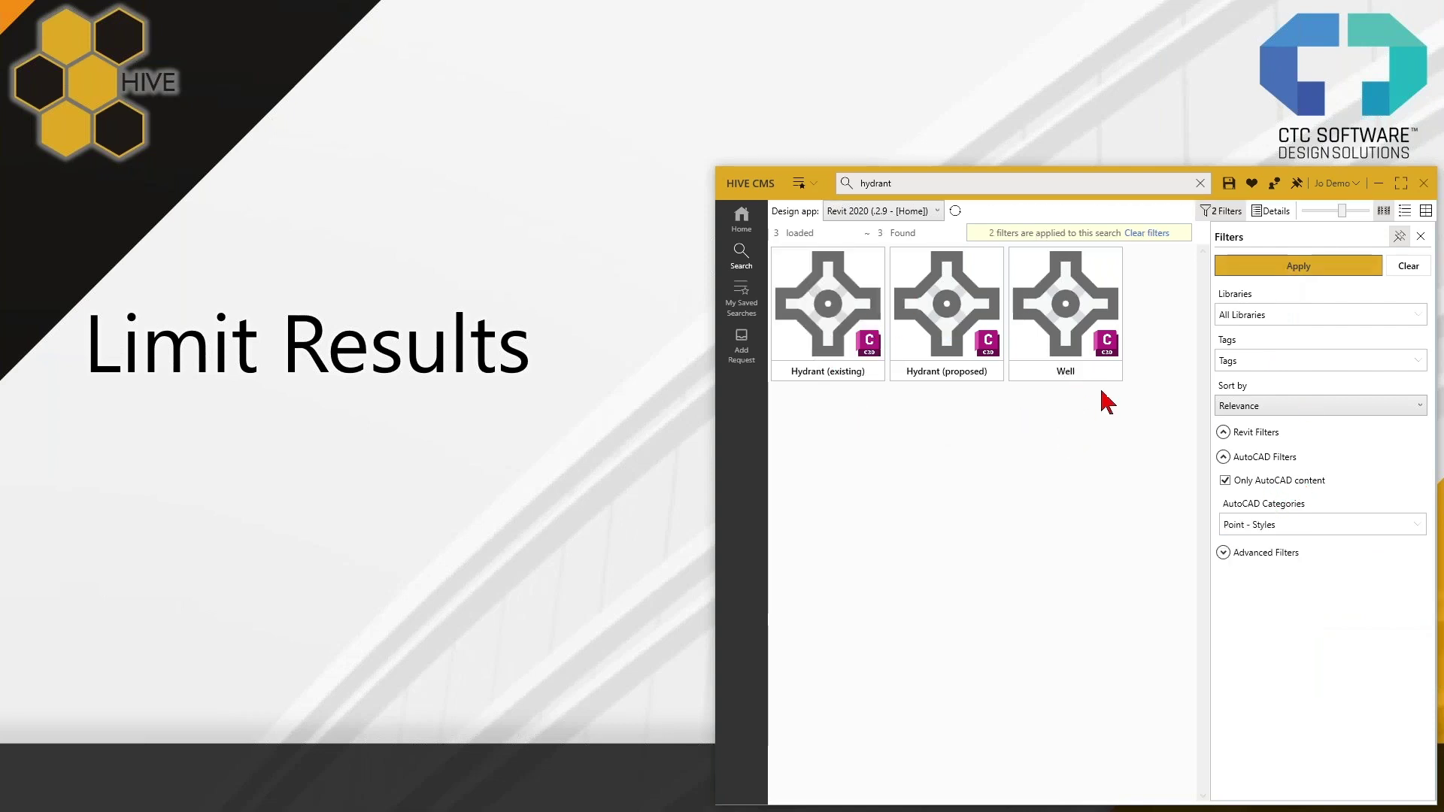
Toggle Only AutoCAD content off and on again, re-running the search to three results
{"action": "left_click", "coordinate": [1227, 479]}
{"action": "left_click", "coordinate": [1287, 265]}
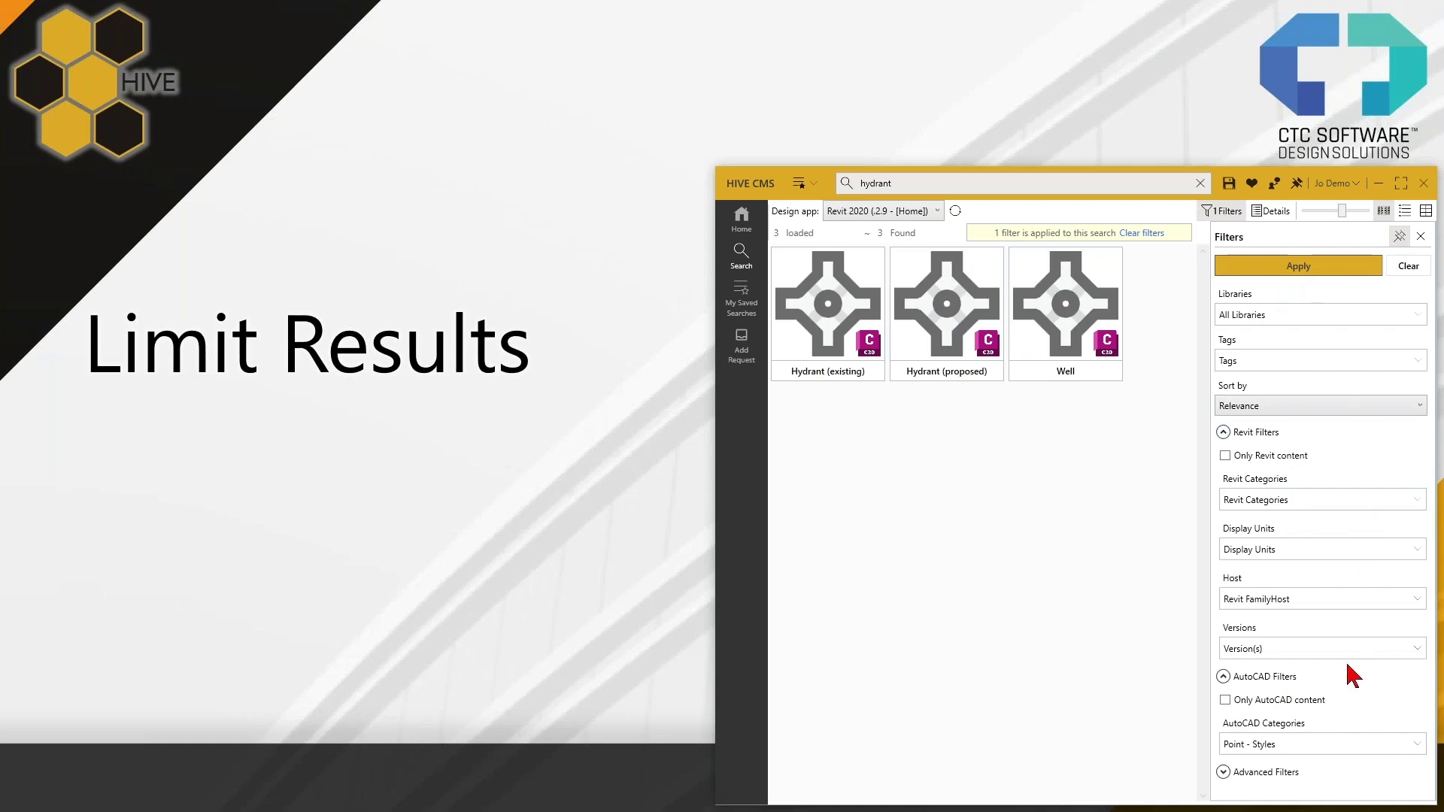
{"action": "left_click", "coordinate": [1229, 700]}
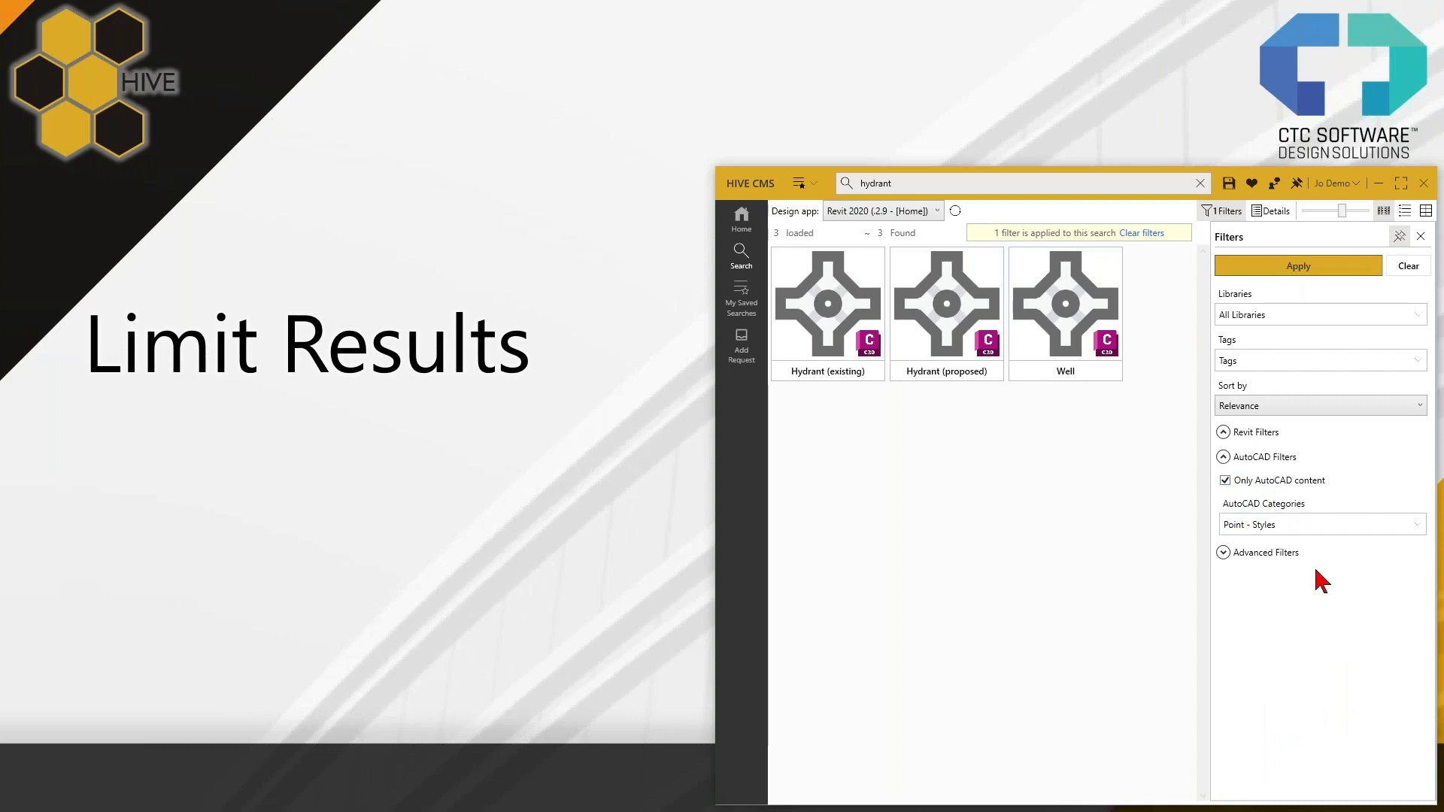
{"action": "left_click", "coordinate": [1292, 277]}
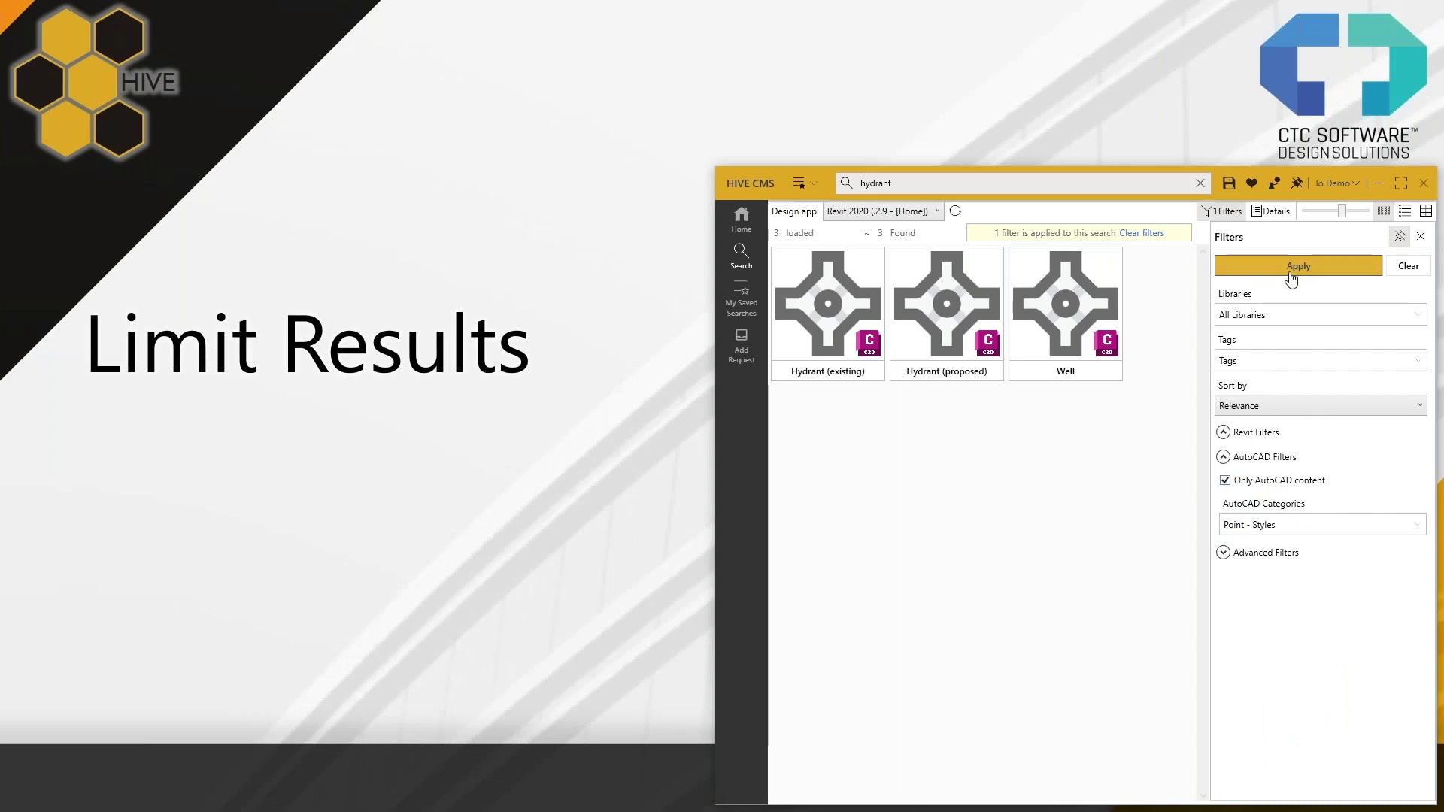